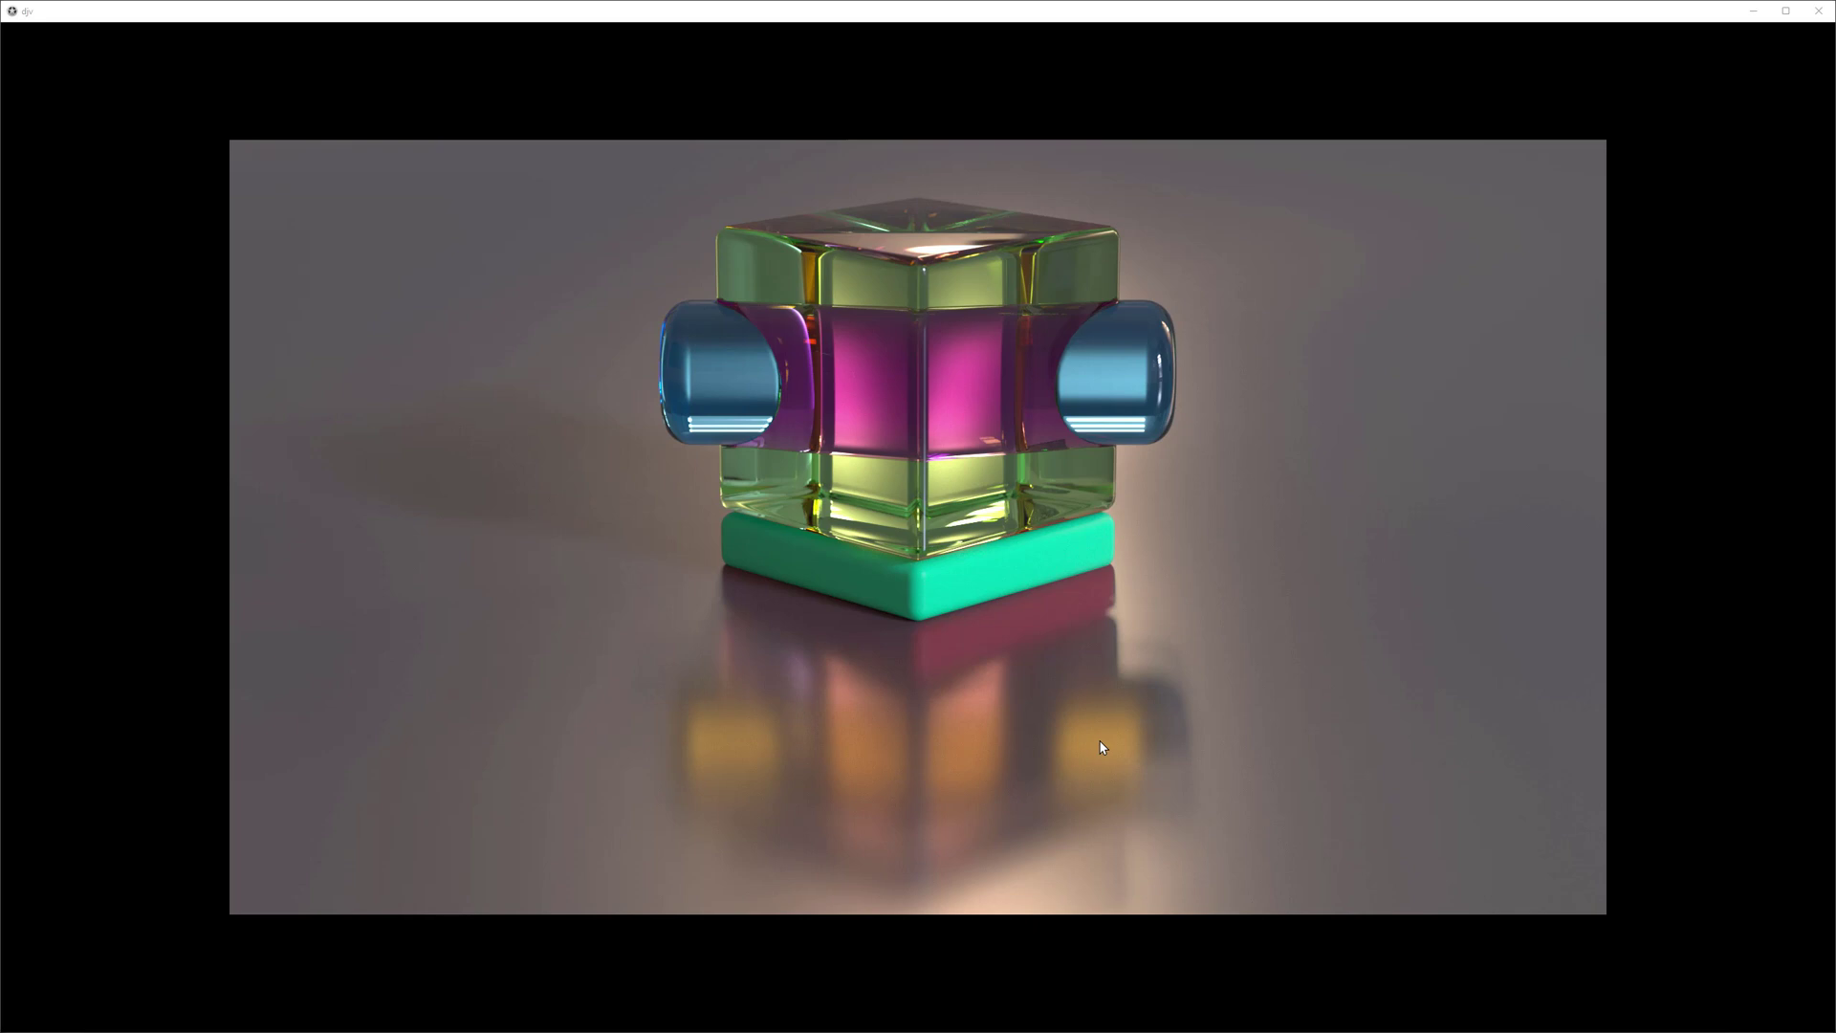
- Bring up the Ray_Switch_01 scene with cube, side cylinders, stand, spotlight and sky
mouse_move(1133, 371)
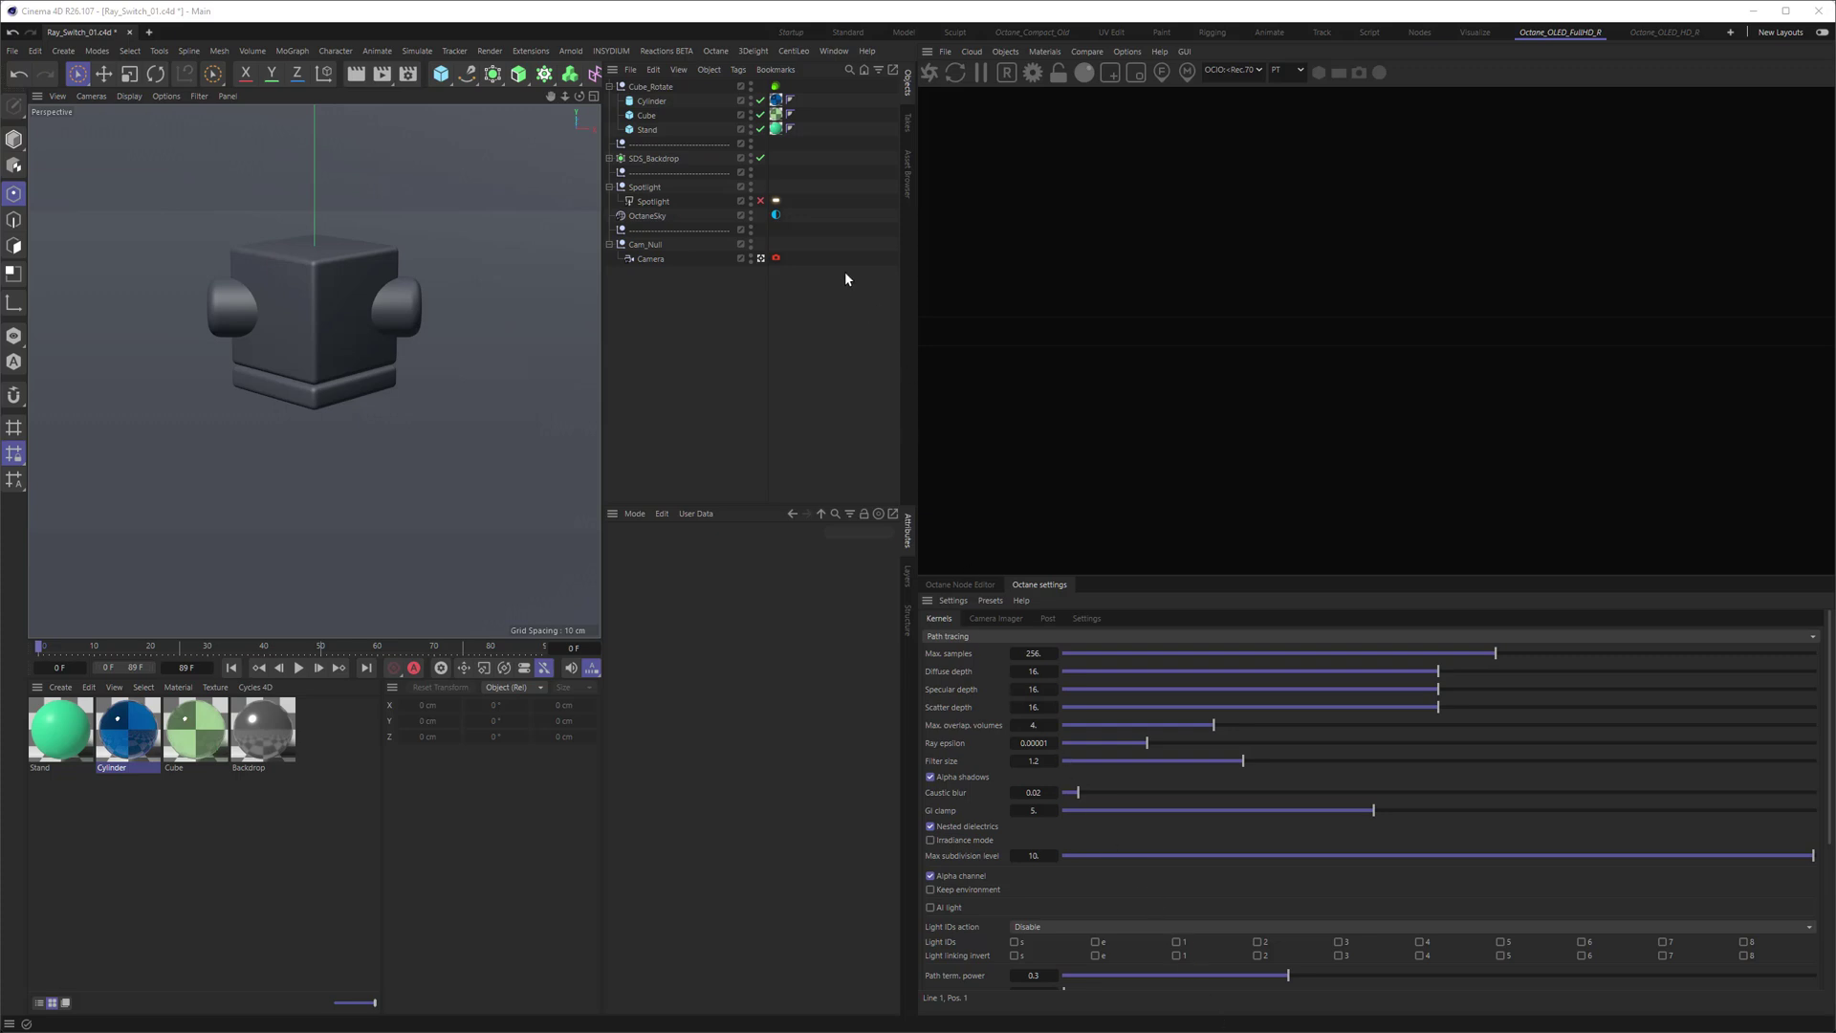
- Inspect the Spotlight's Octane LightTag, pointing out its Visible on diffuse setting
click(776, 202)
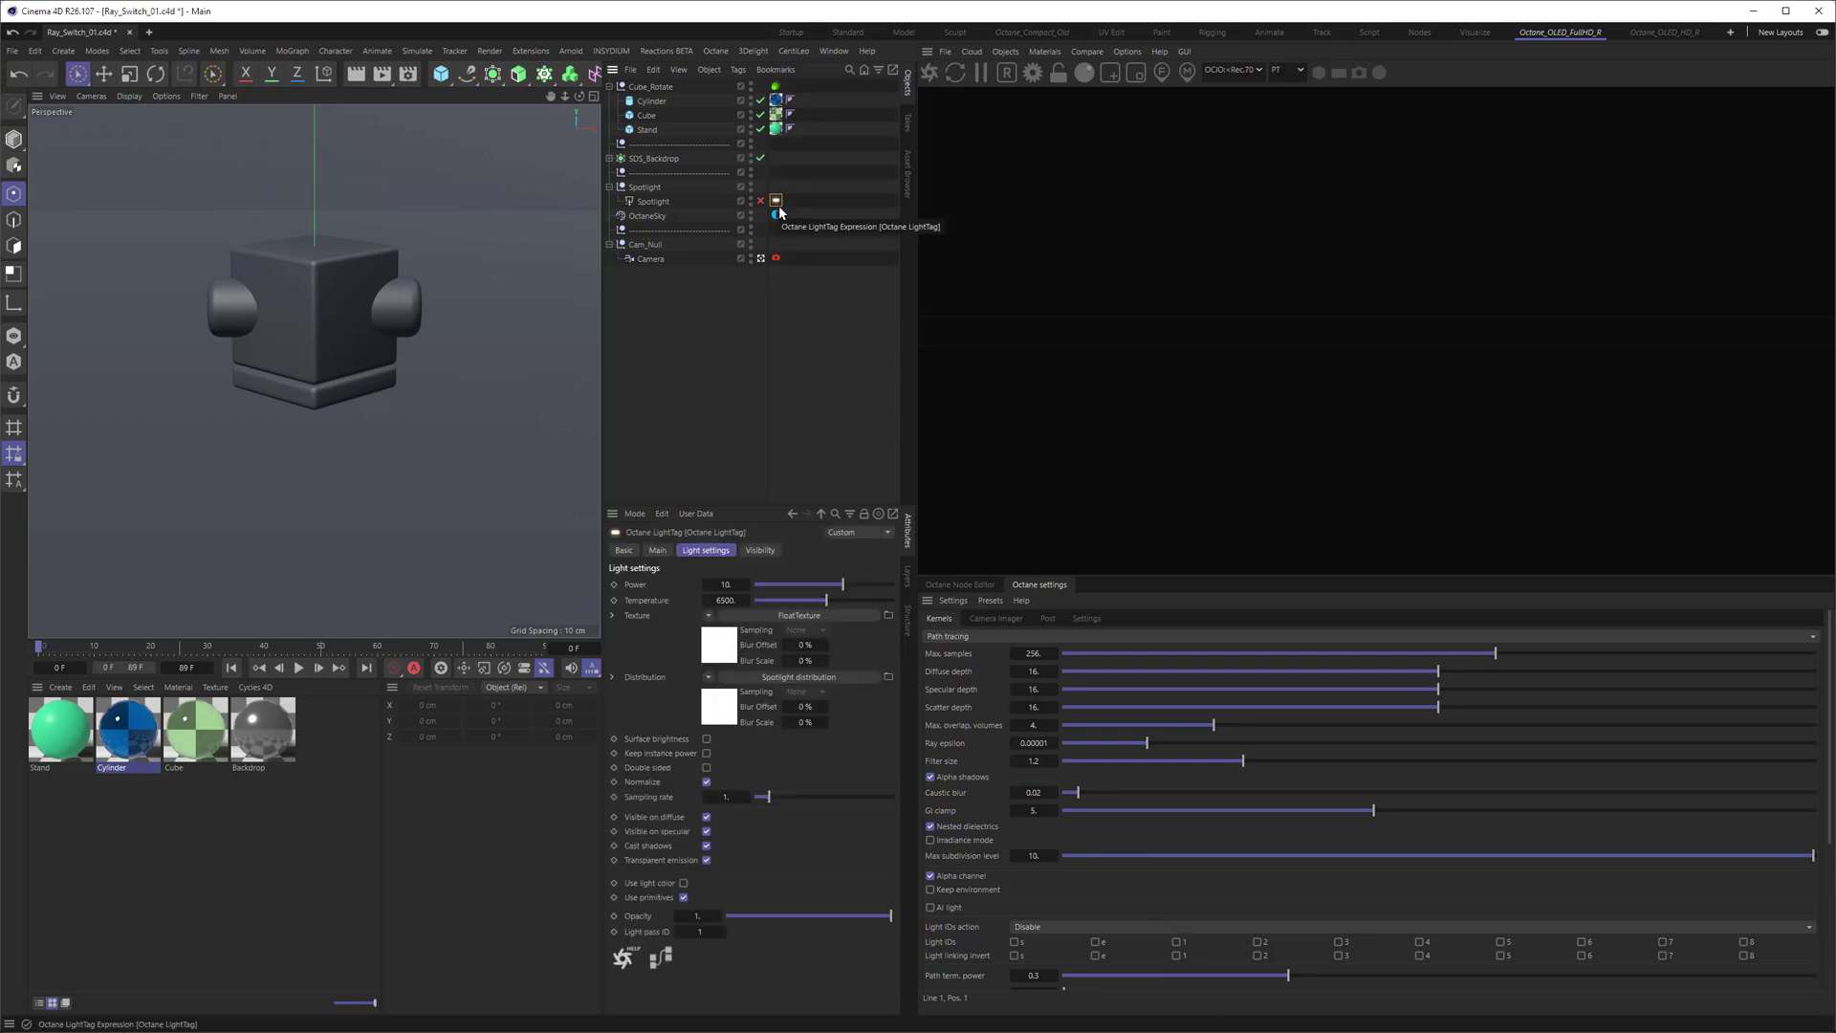
click(639, 816)
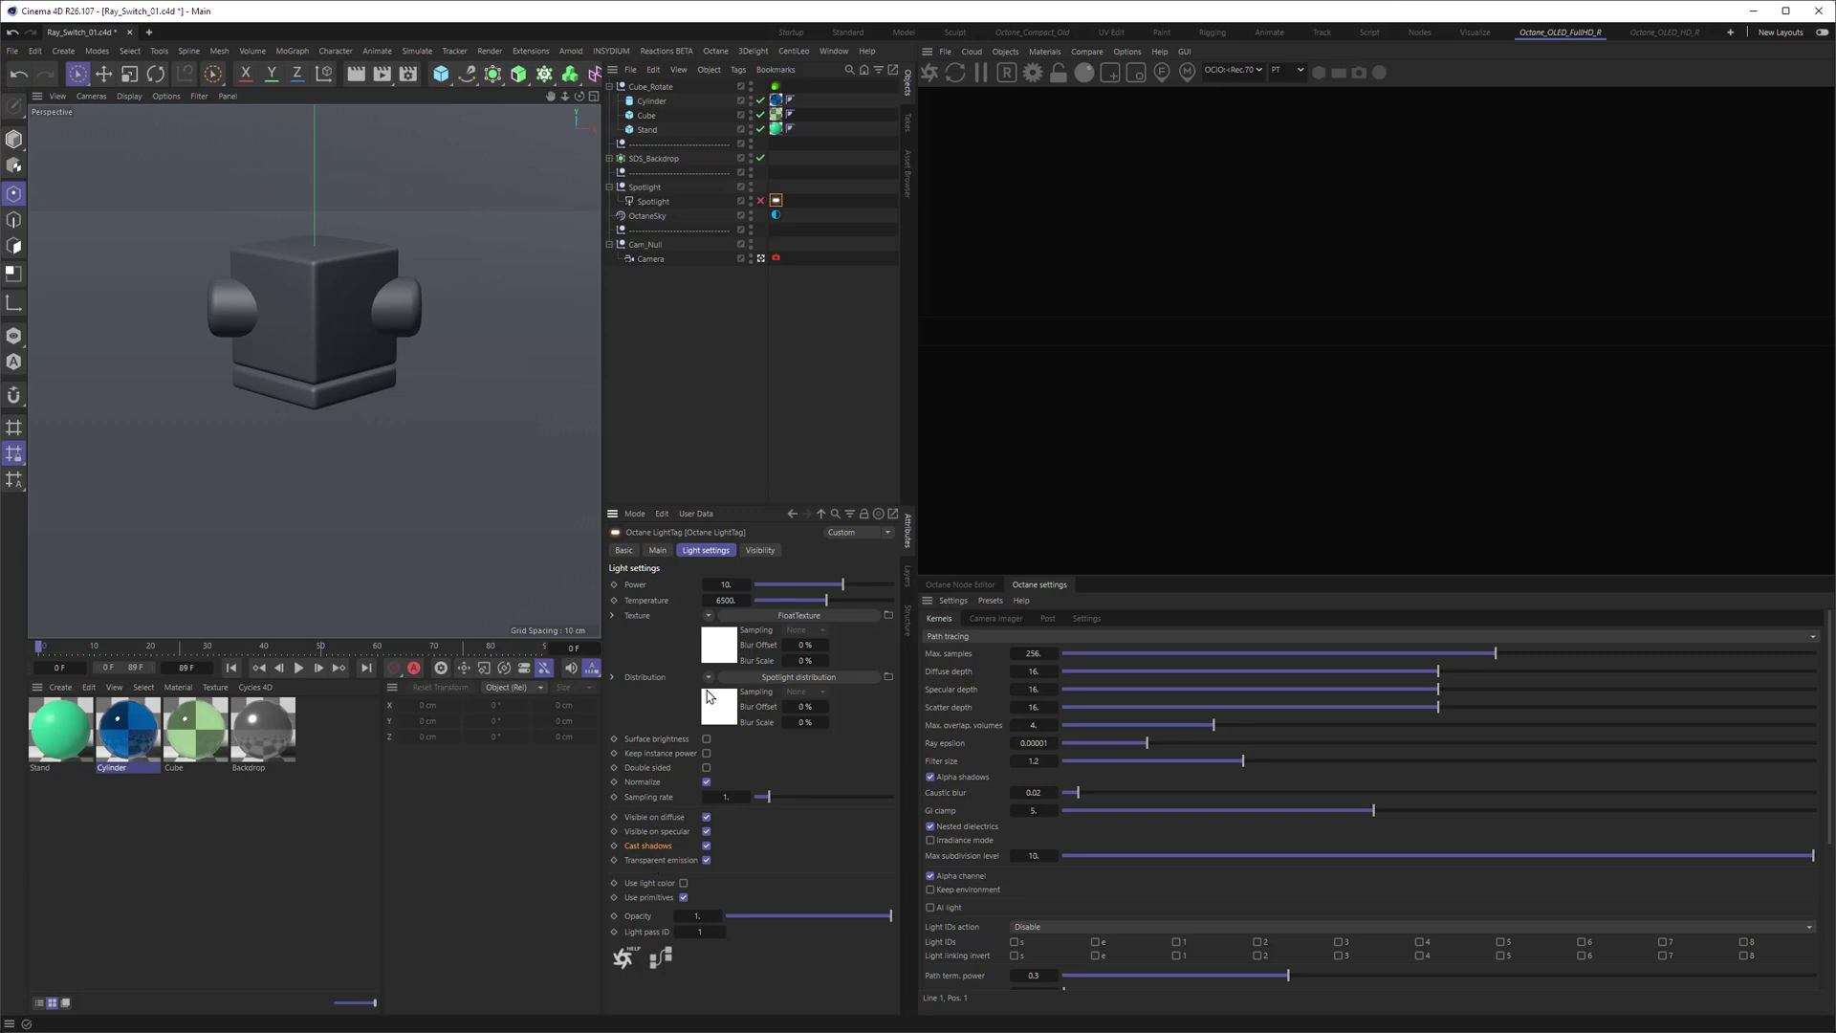
click(777, 216)
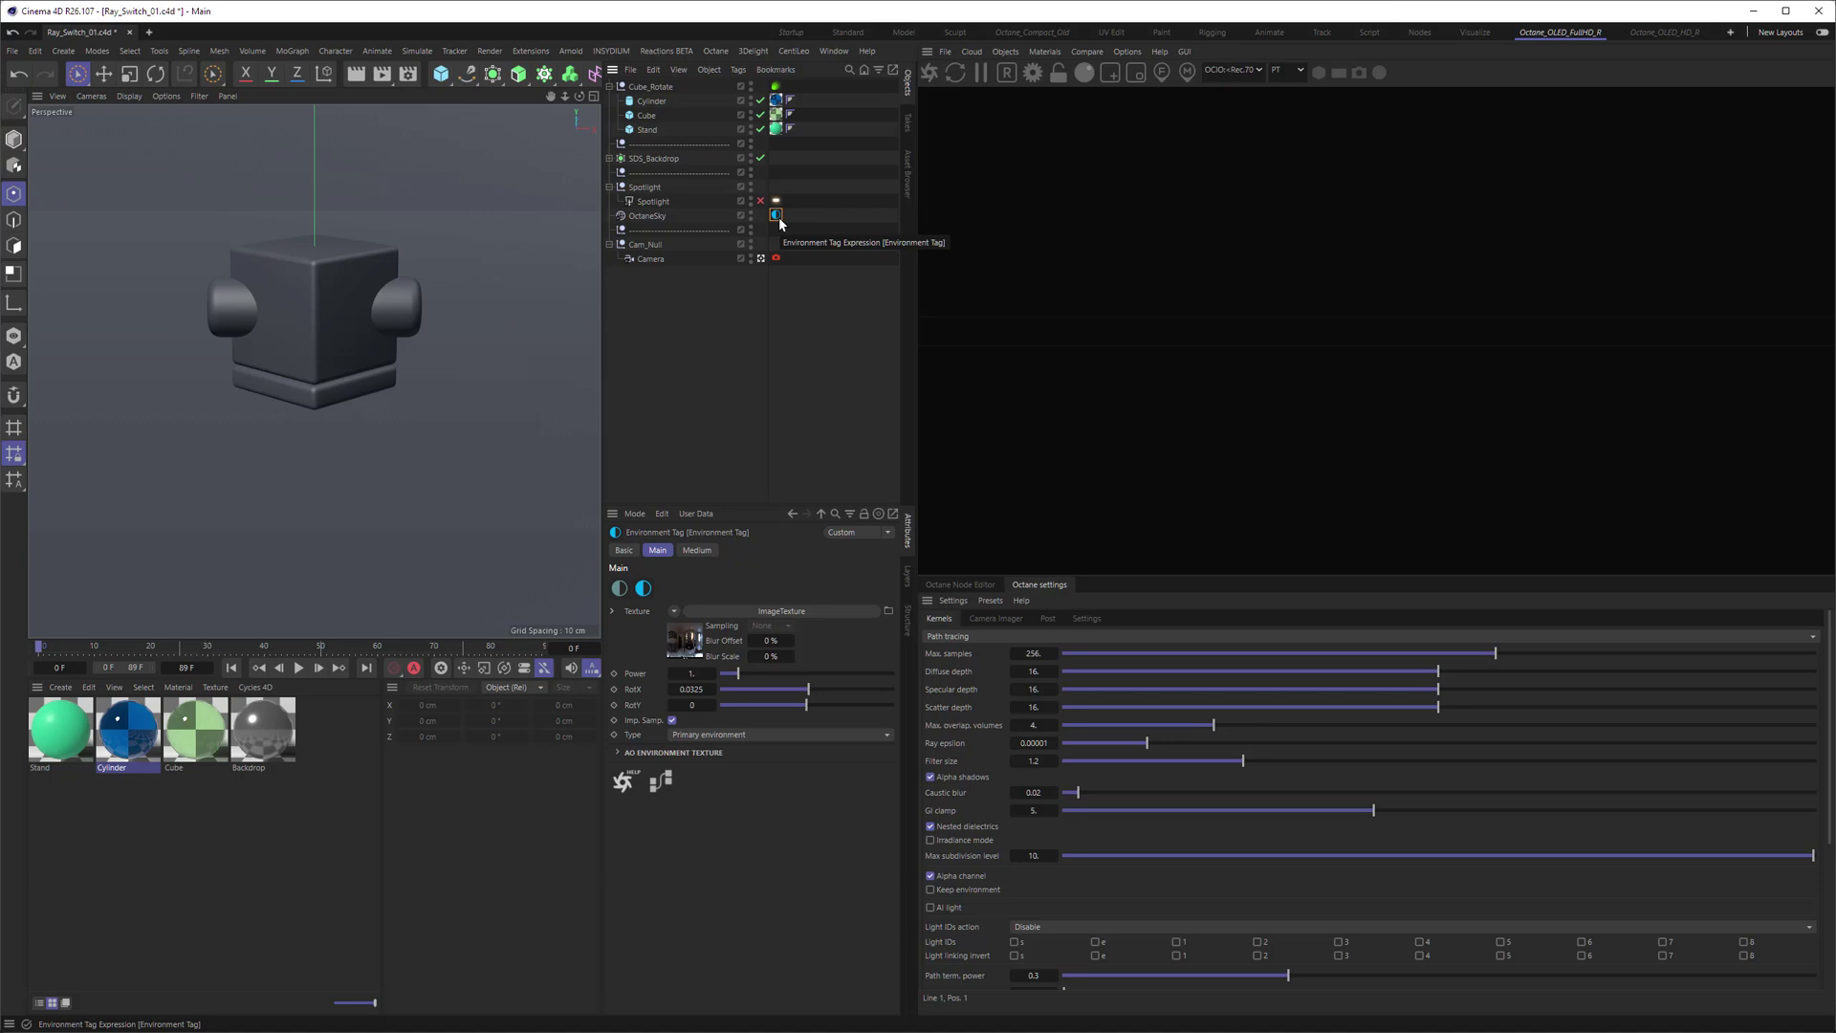
mouse_move(781, 223)
mouse_down()
mouse_move(708, 242)
mouse_move(666, 222)
mouse_up()
click(721, 732)
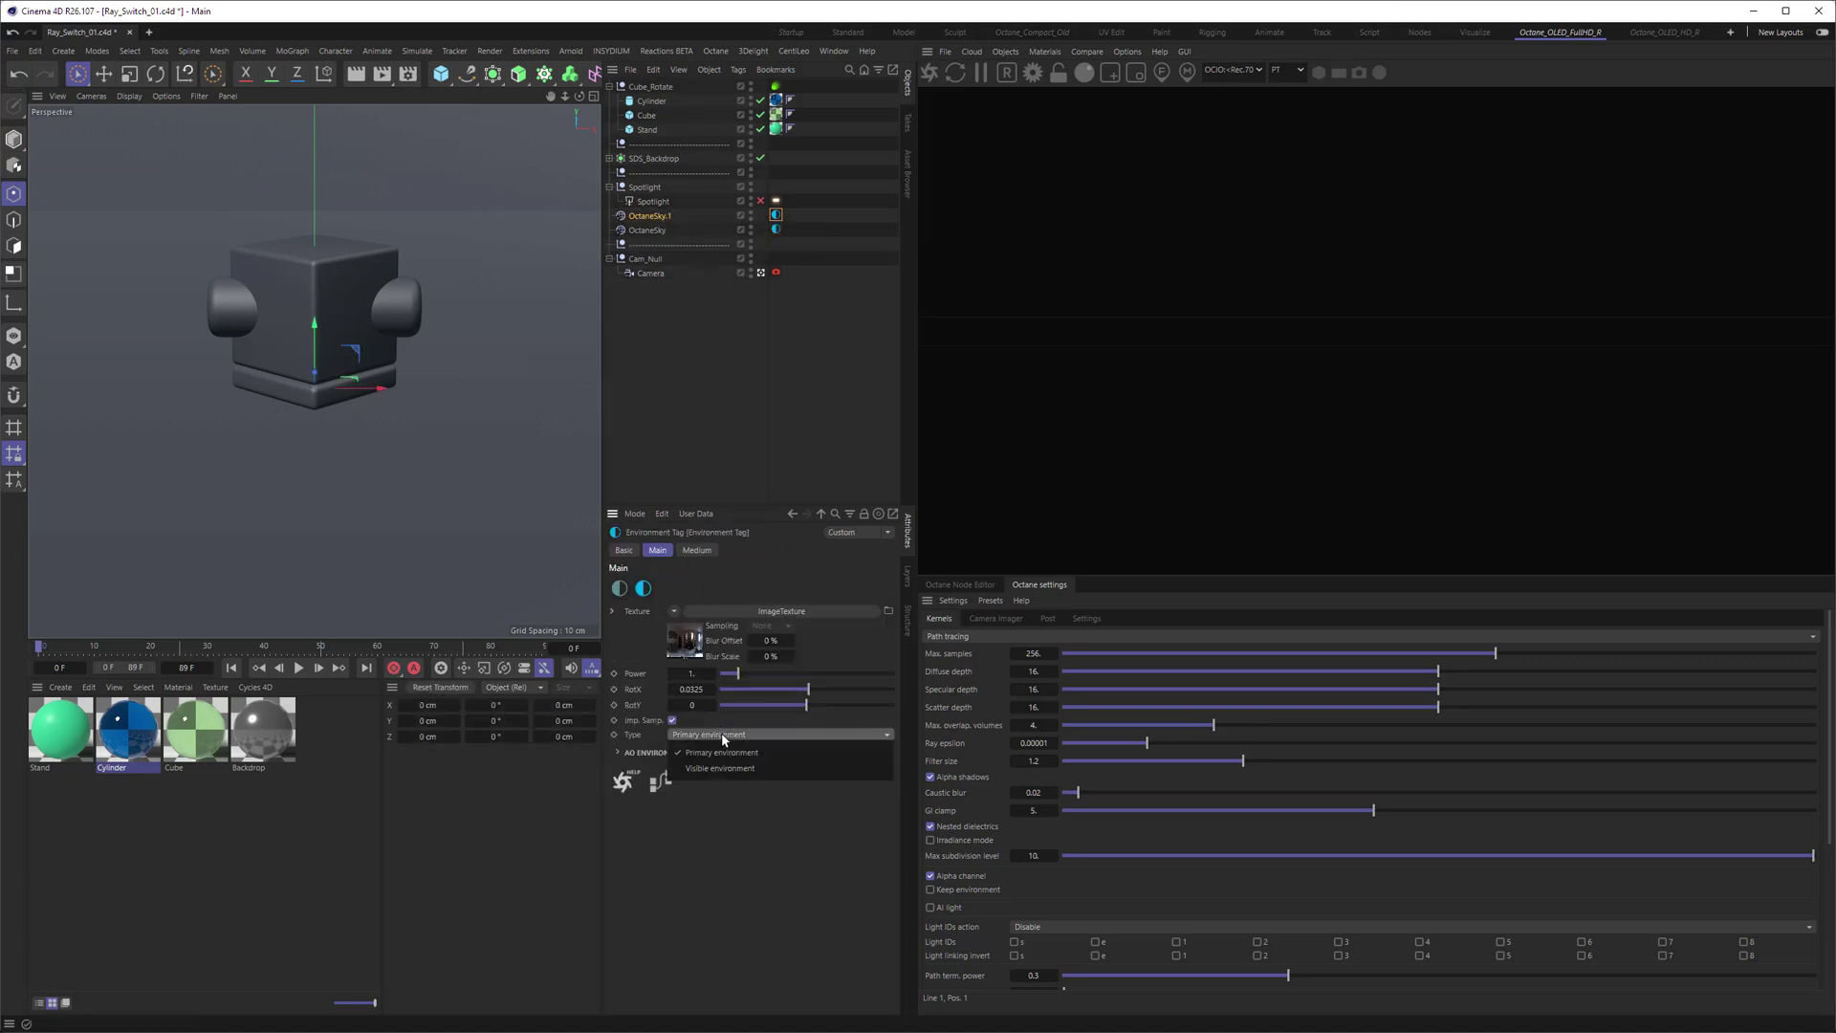
click(727, 767)
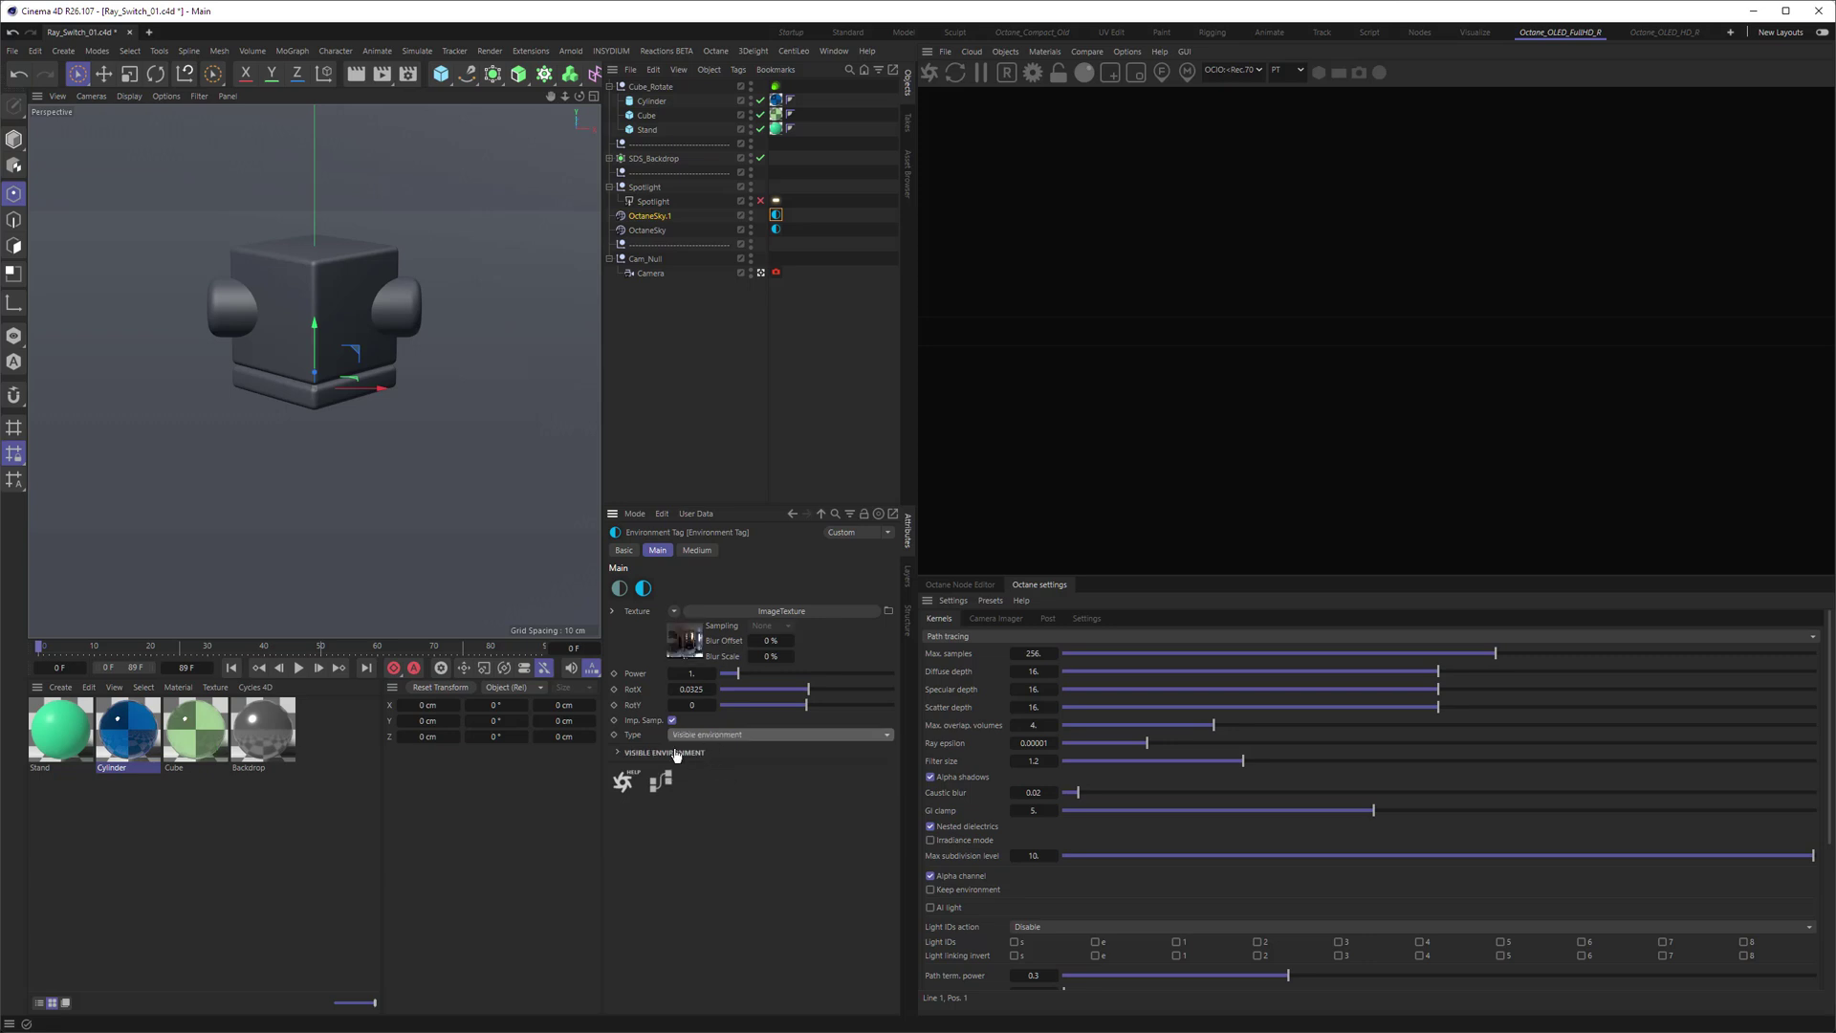
click(617, 753)
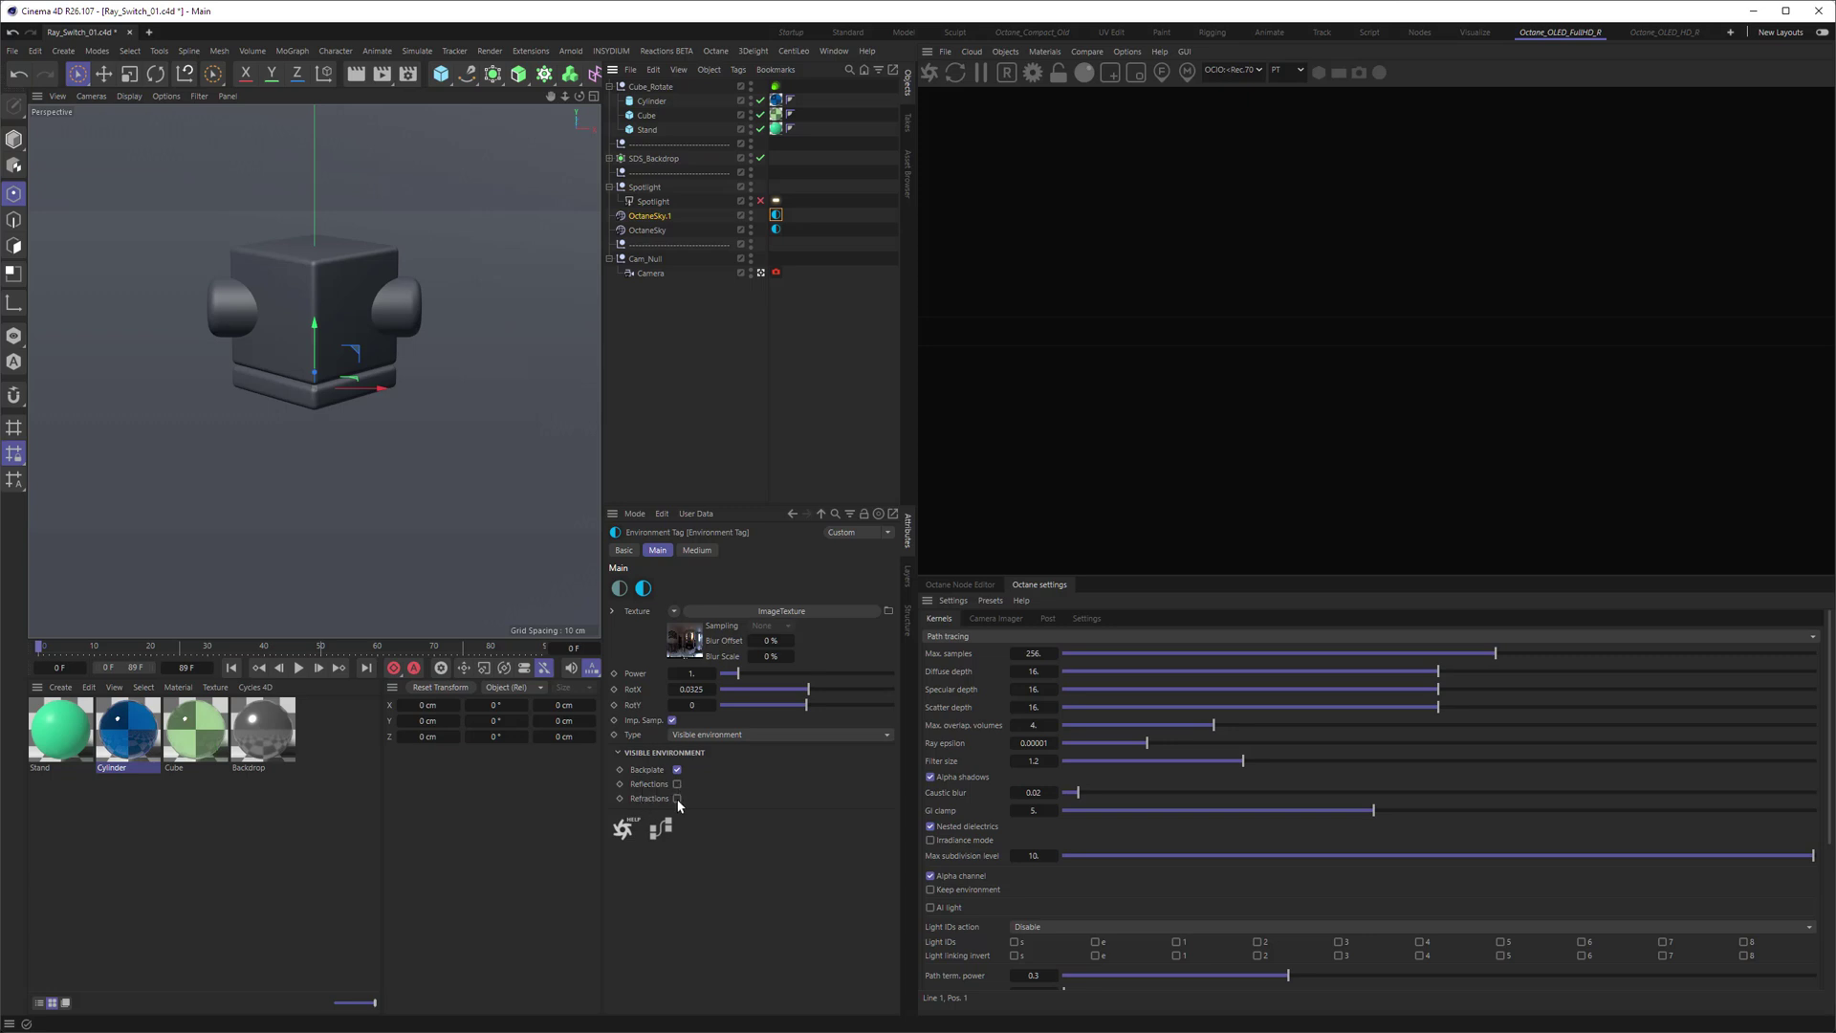
click(776, 230)
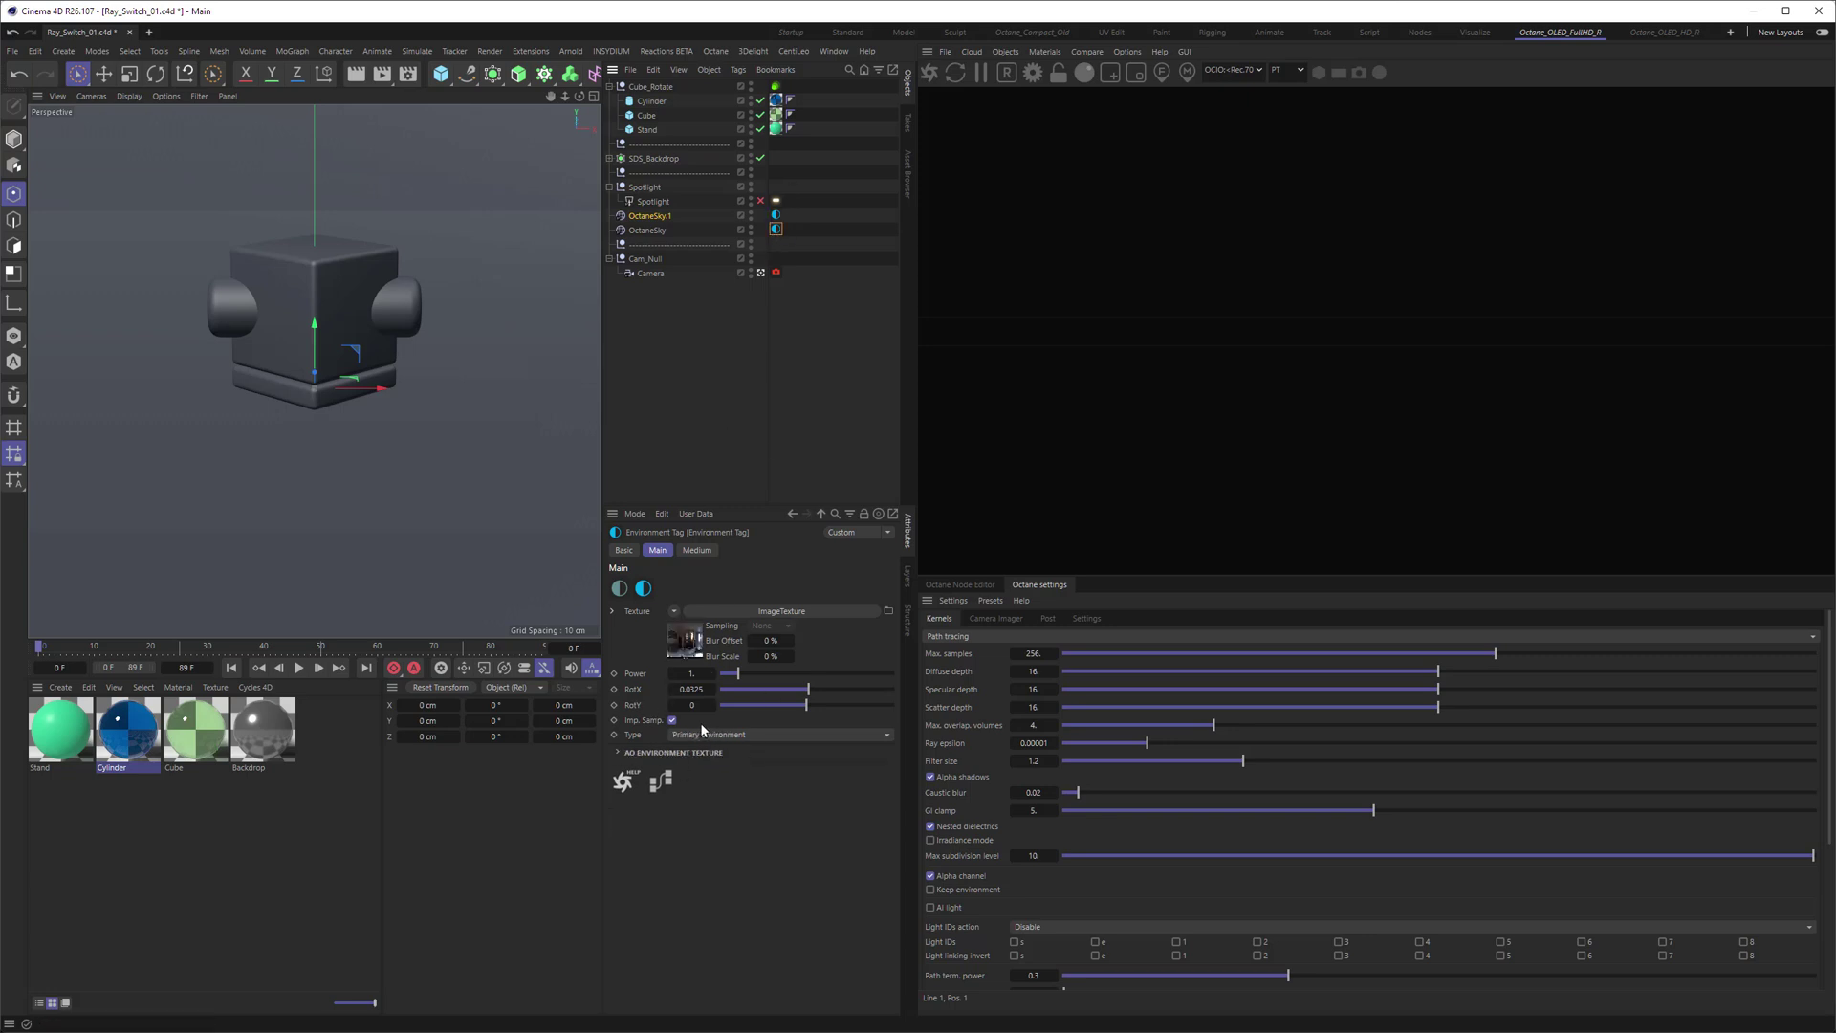
click(775, 215)
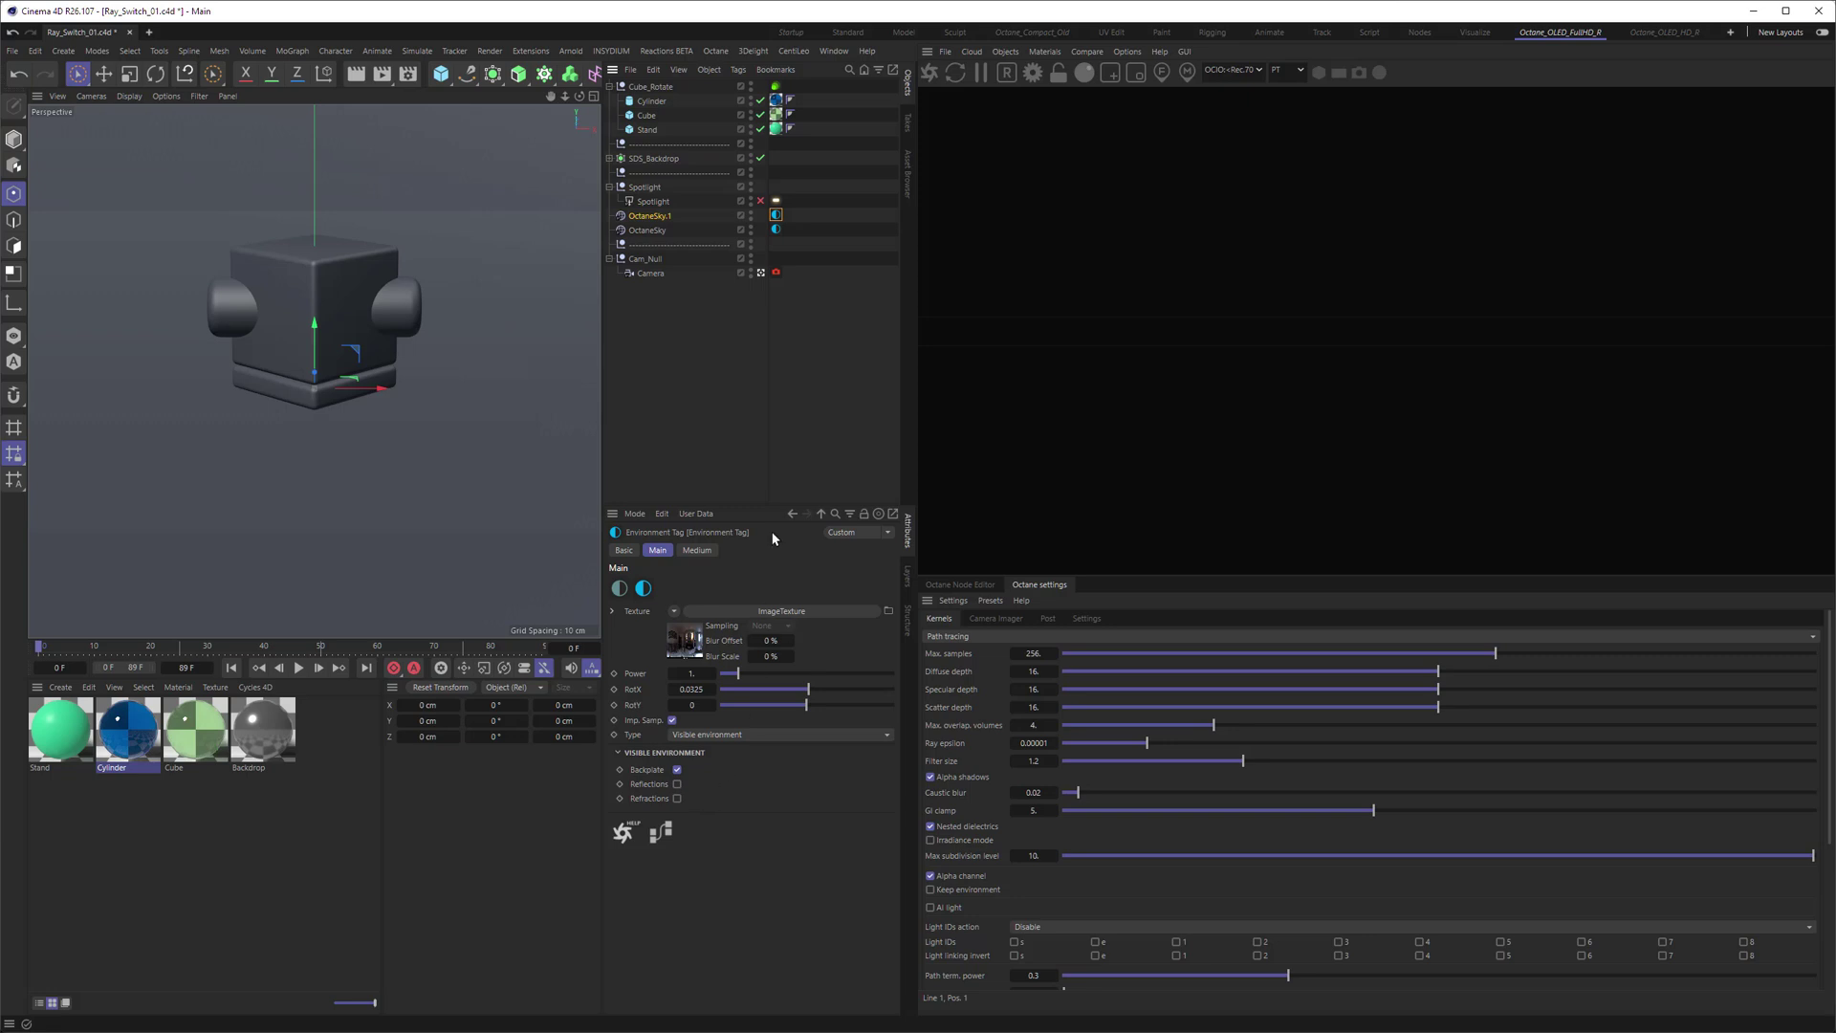
- Delete the copied sky object and start the Octane live render
click(664, 218)
key(Delete)
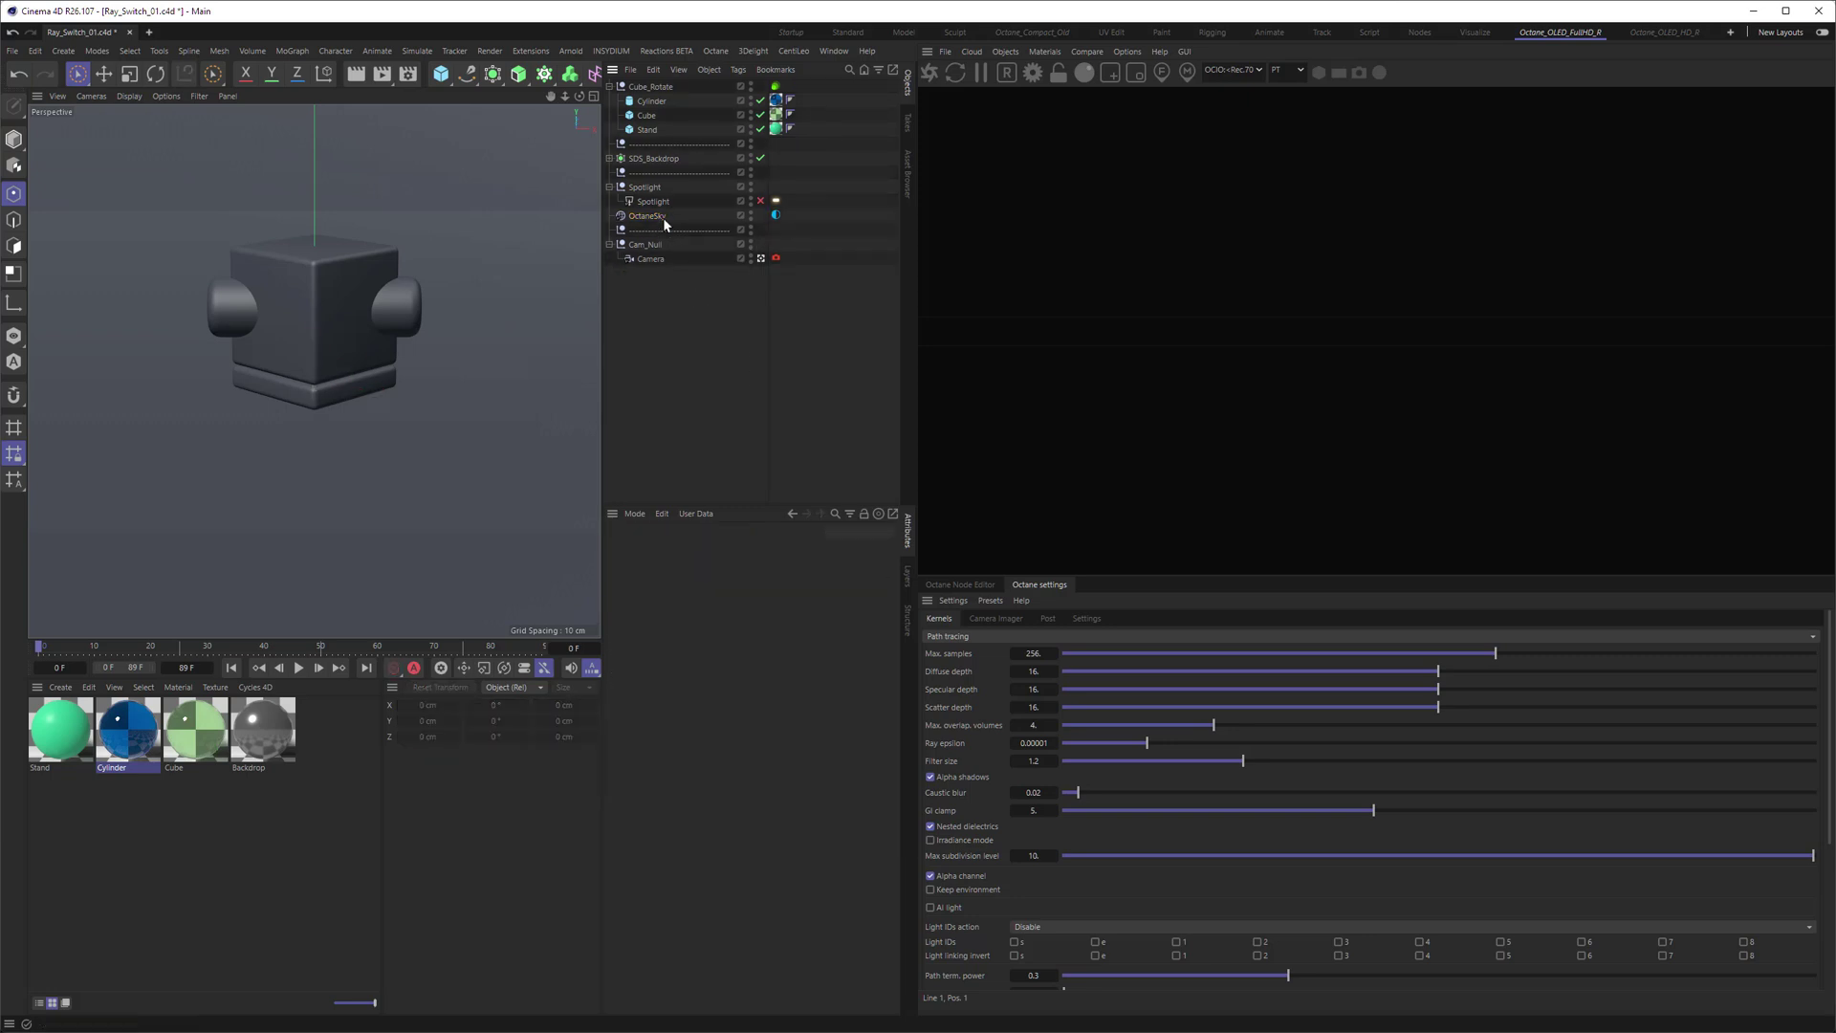
click(933, 71)
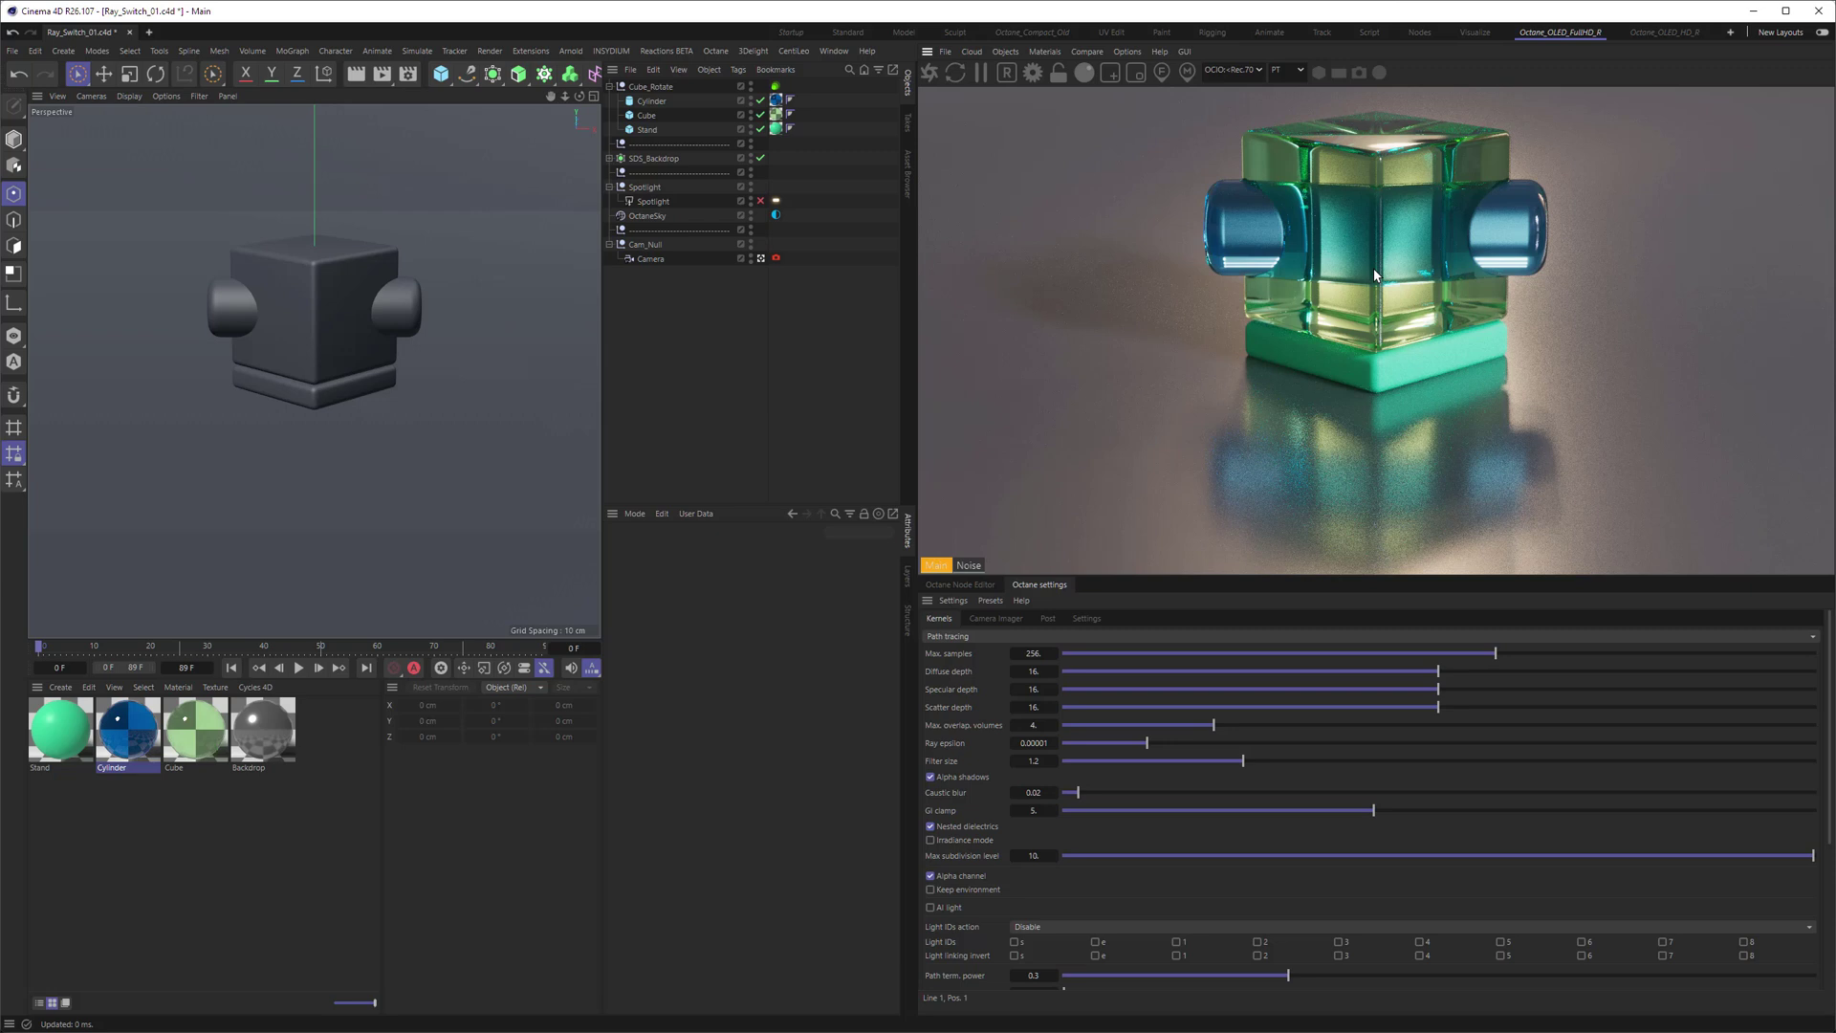
- Load the Cylinder material's graph into the Octane Node Editor
click(960, 585)
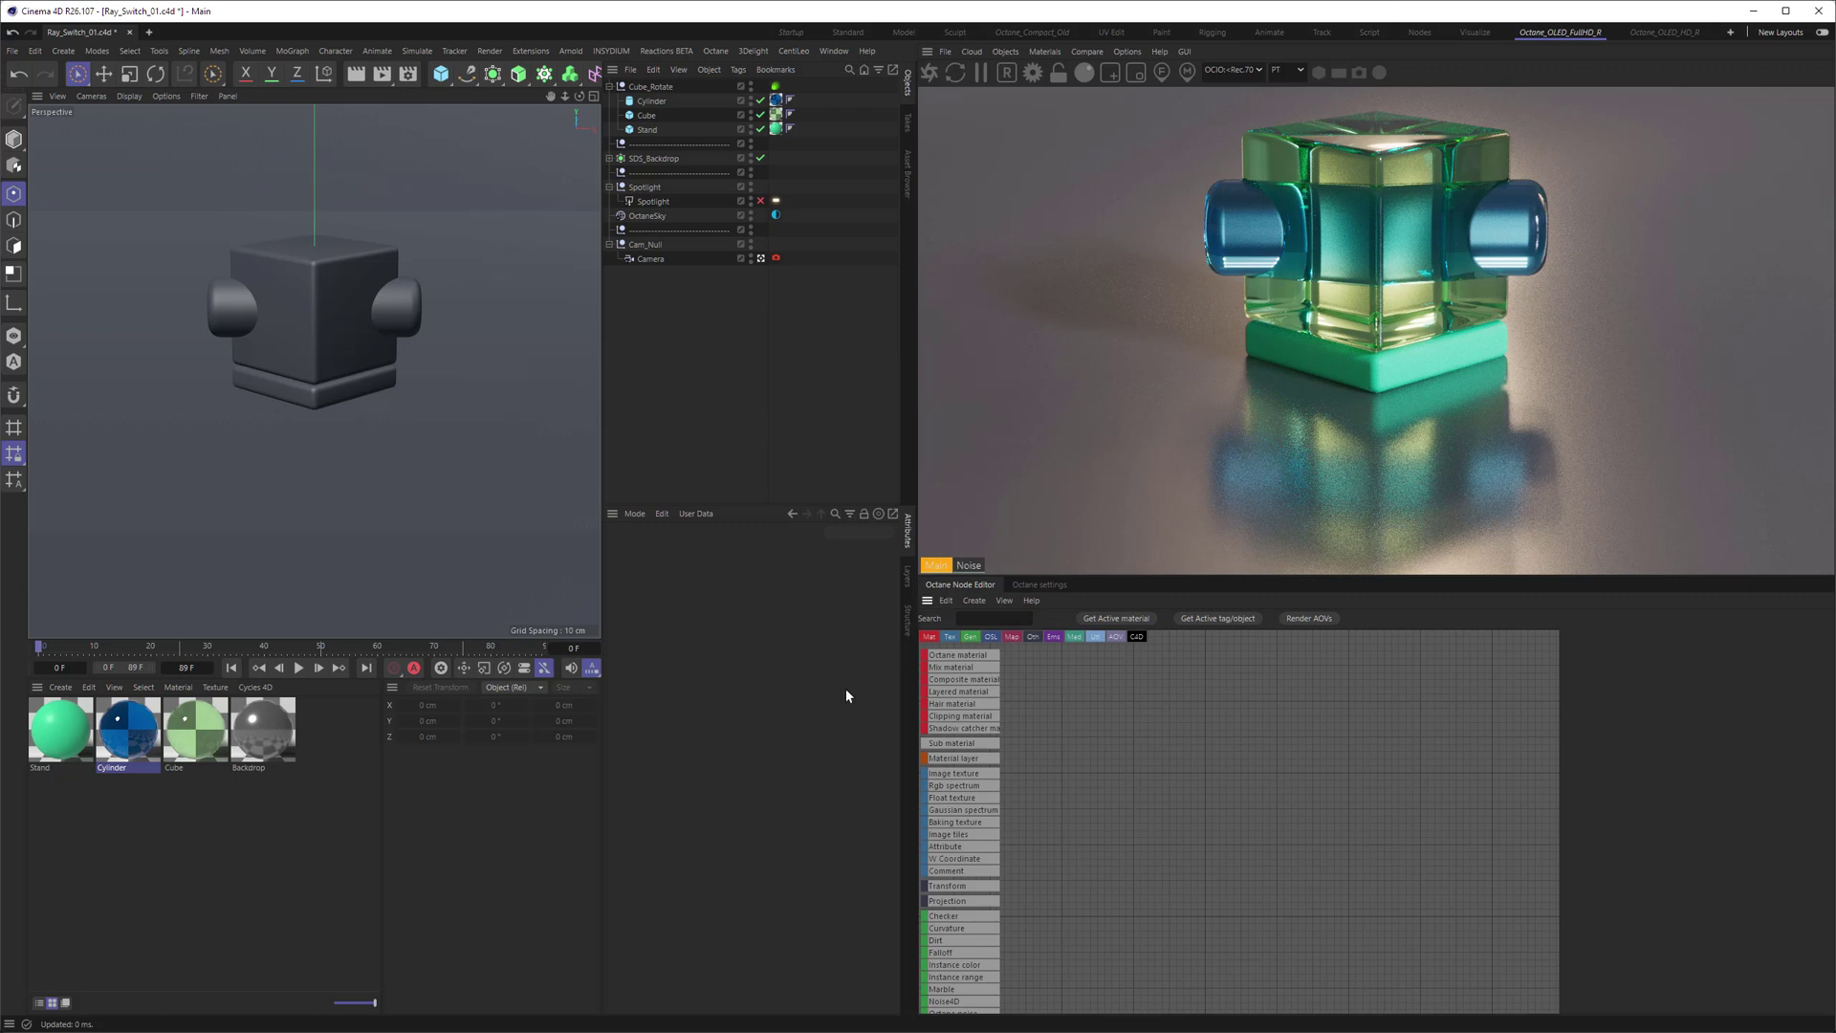
click(125, 751)
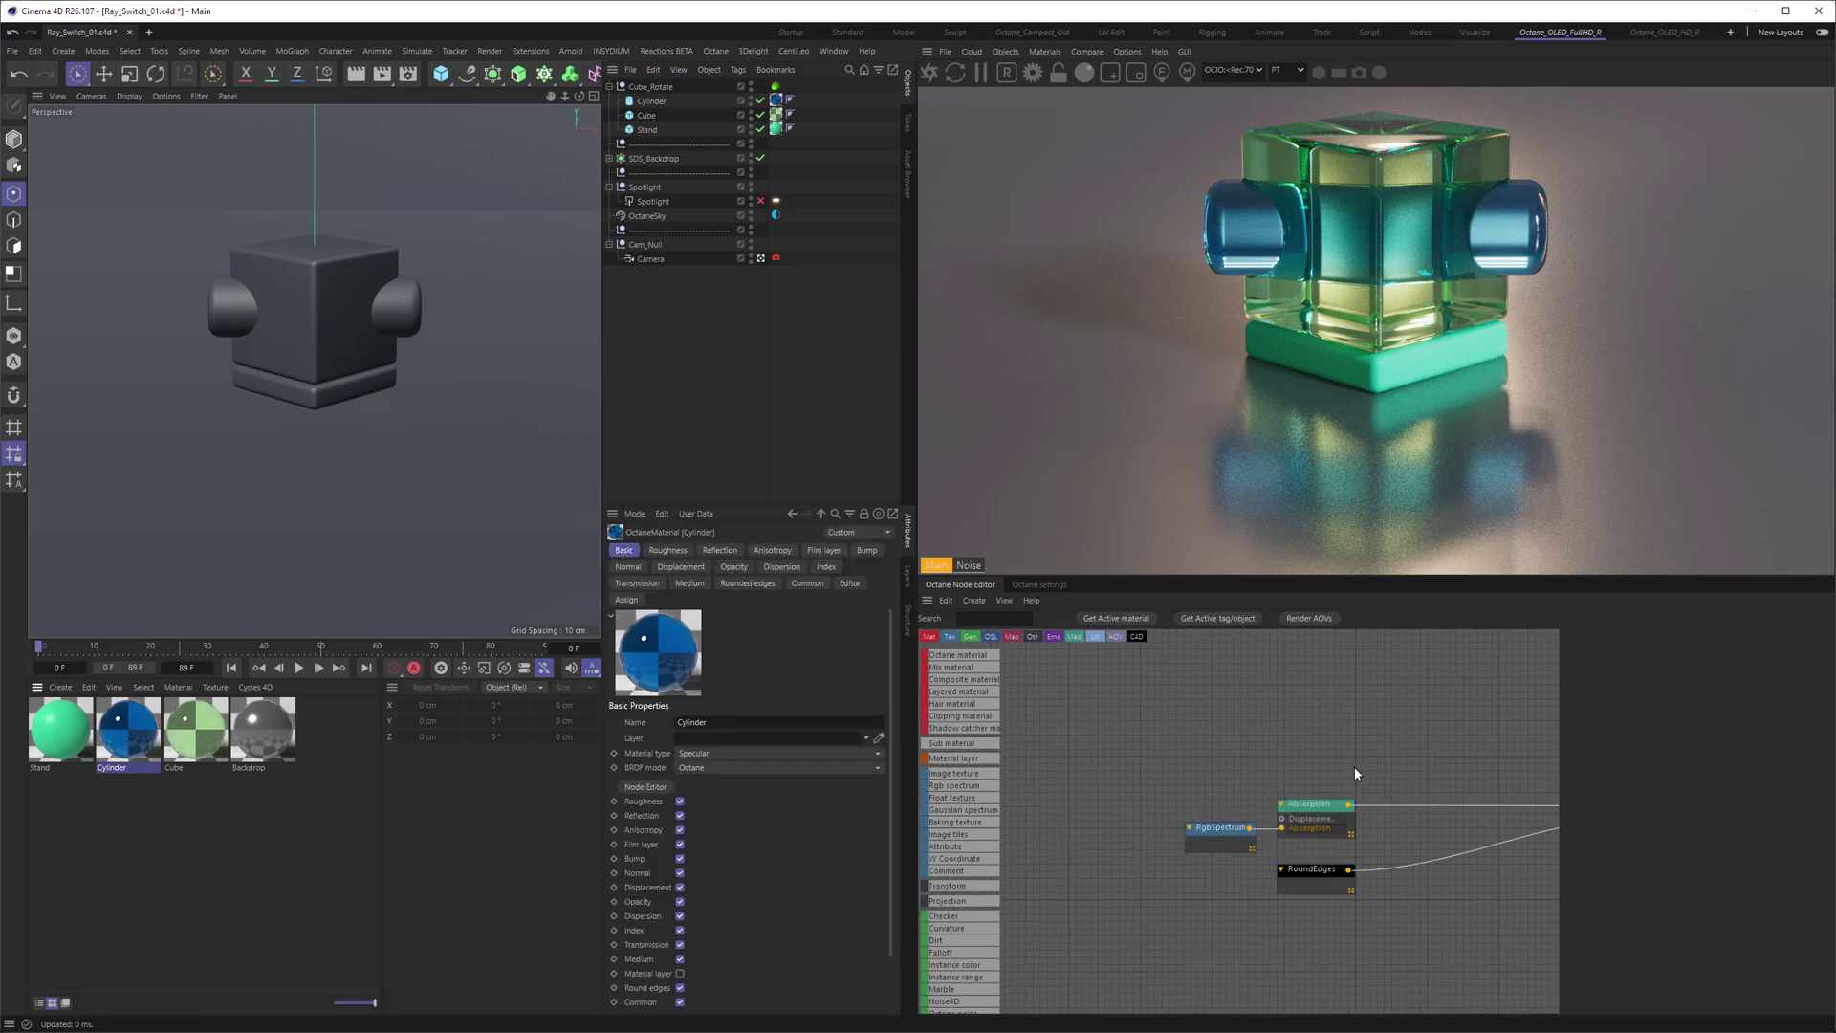
mouse_move(1355, 773)
middle_down()
mouse_move(1305, 748)
mouse_move(1336, 726)
mouse_move(1378, 751)
middle_up()
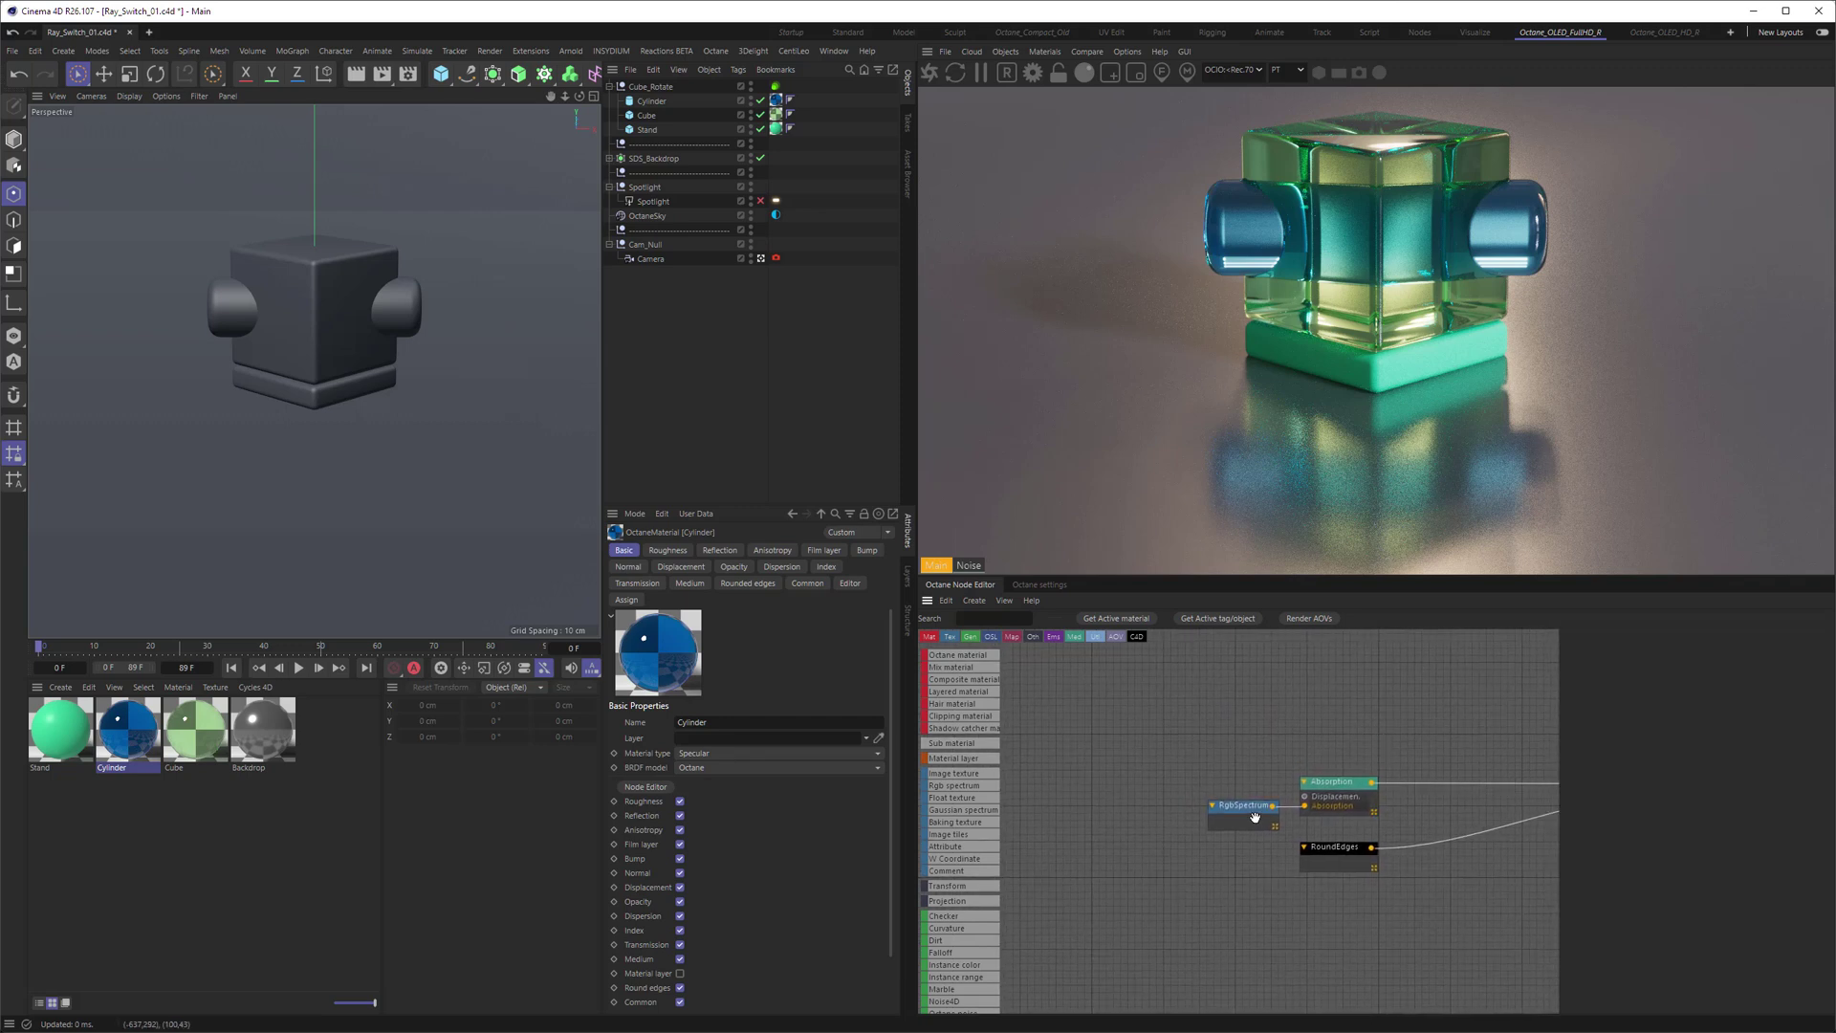
drag(1246, 809, 1126, 733)
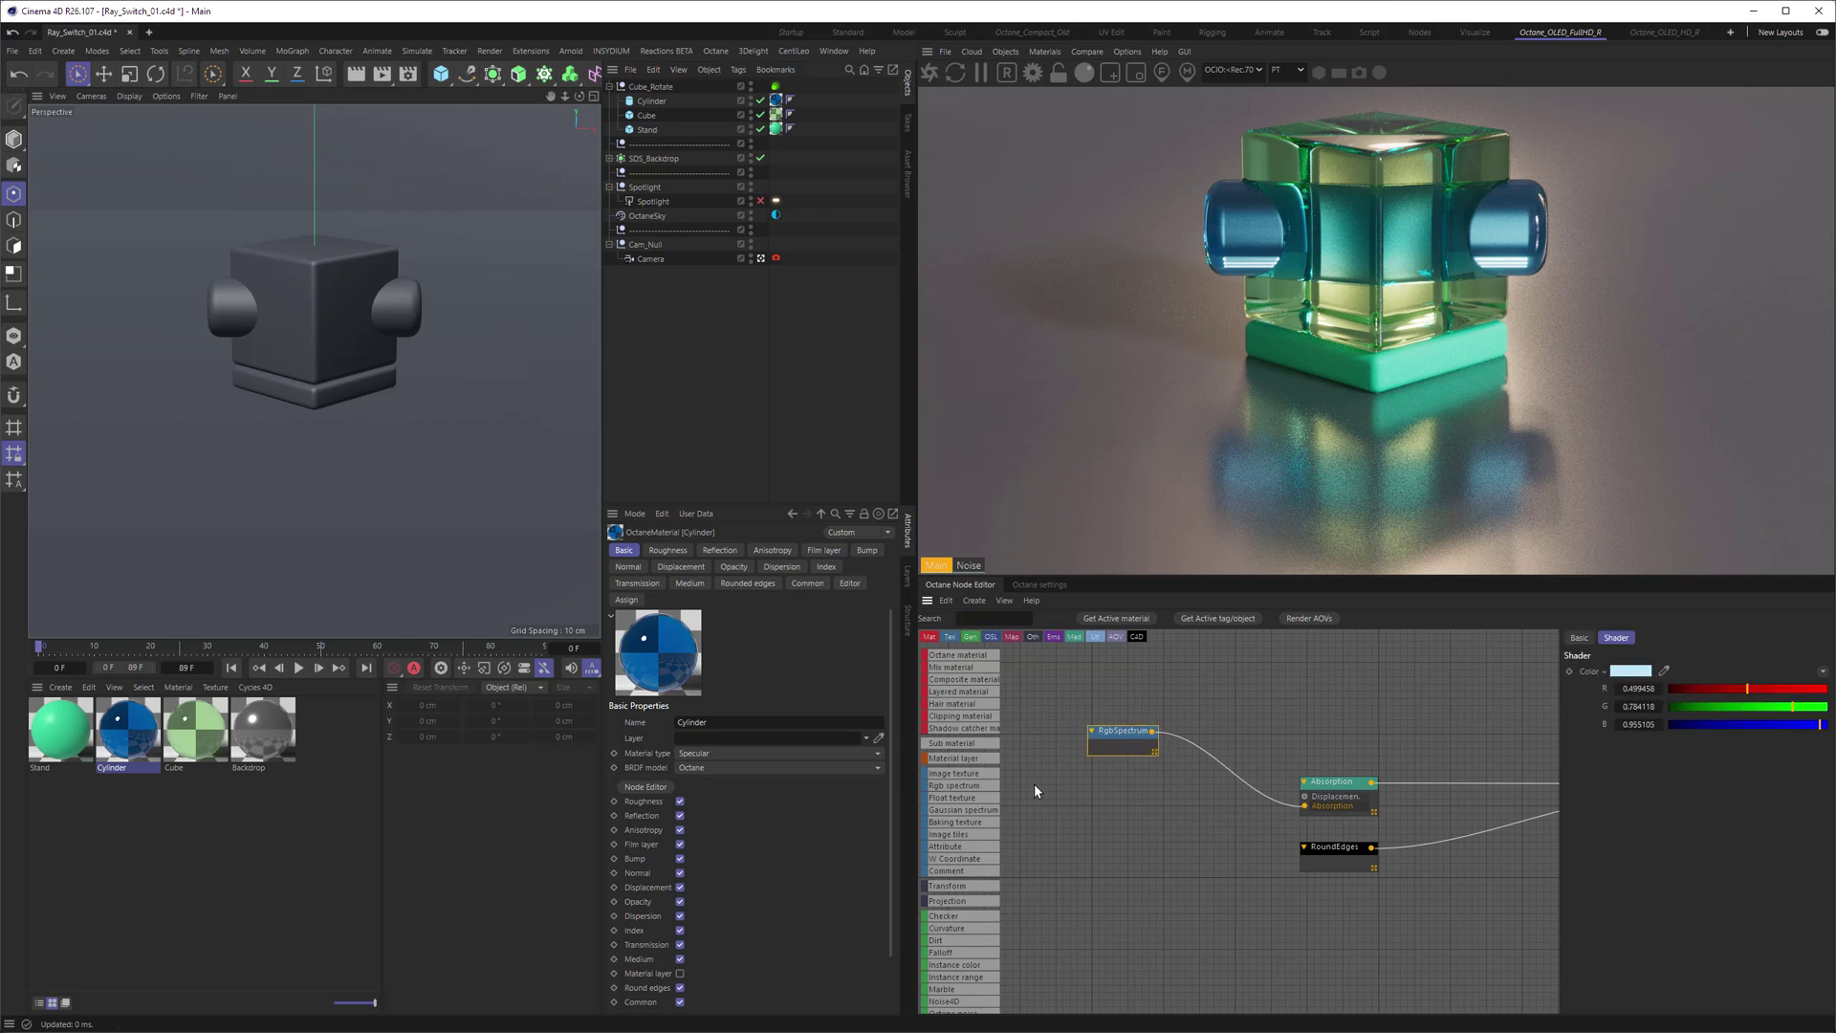
scroll(959, 814, down, 10)
scroll(958, 814, down, 5)
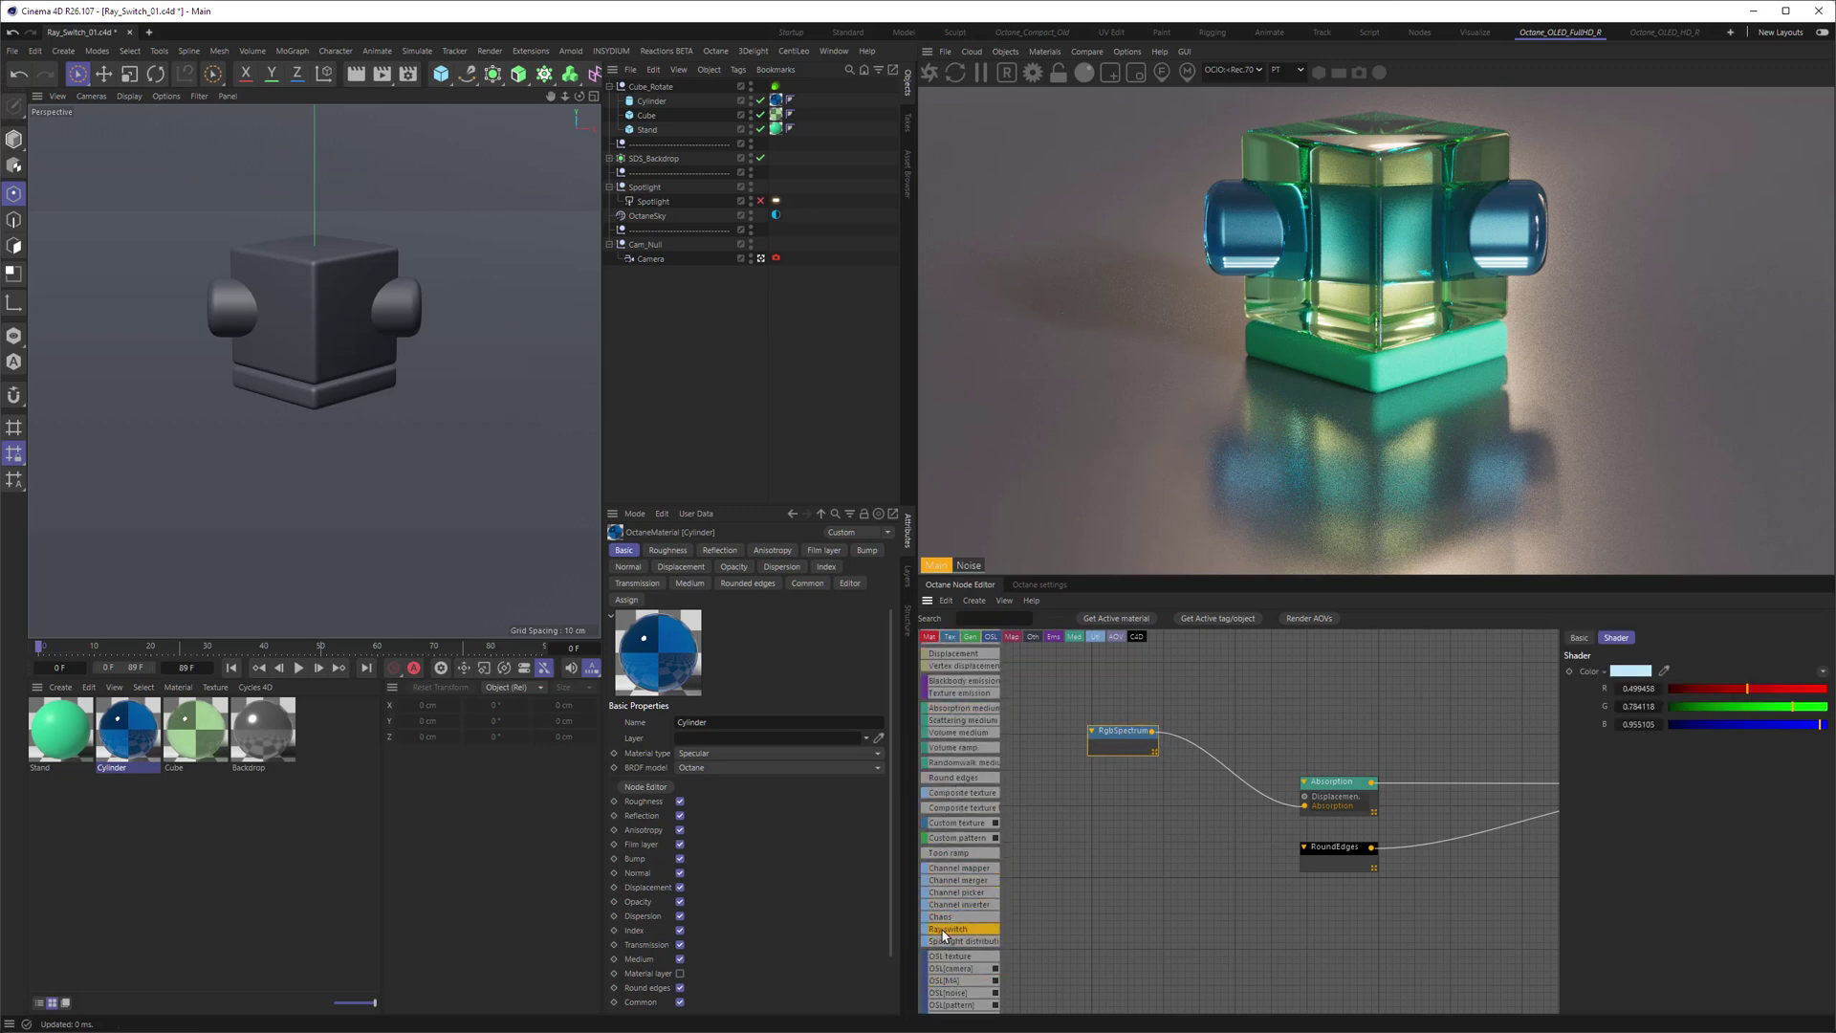
- Add a Ray switch node and place it left of the Absorption node
drag(943, 933, 1192, 816)
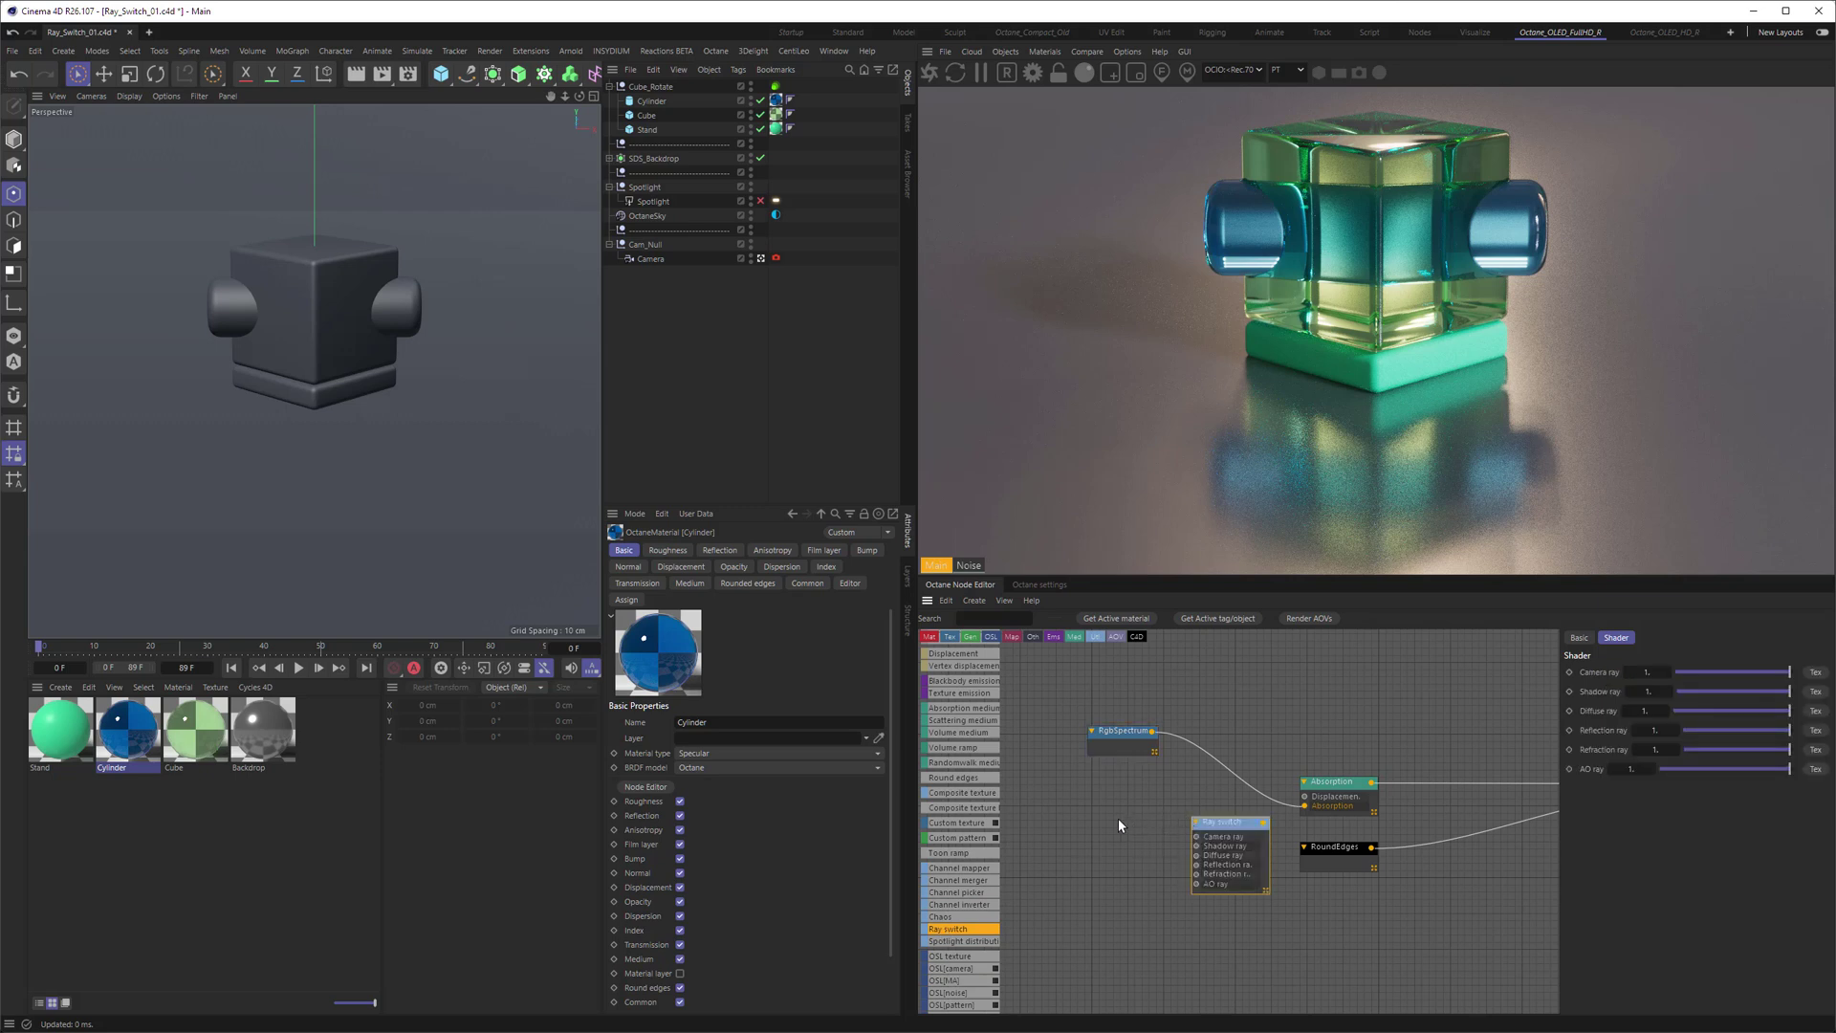
key(Tab)
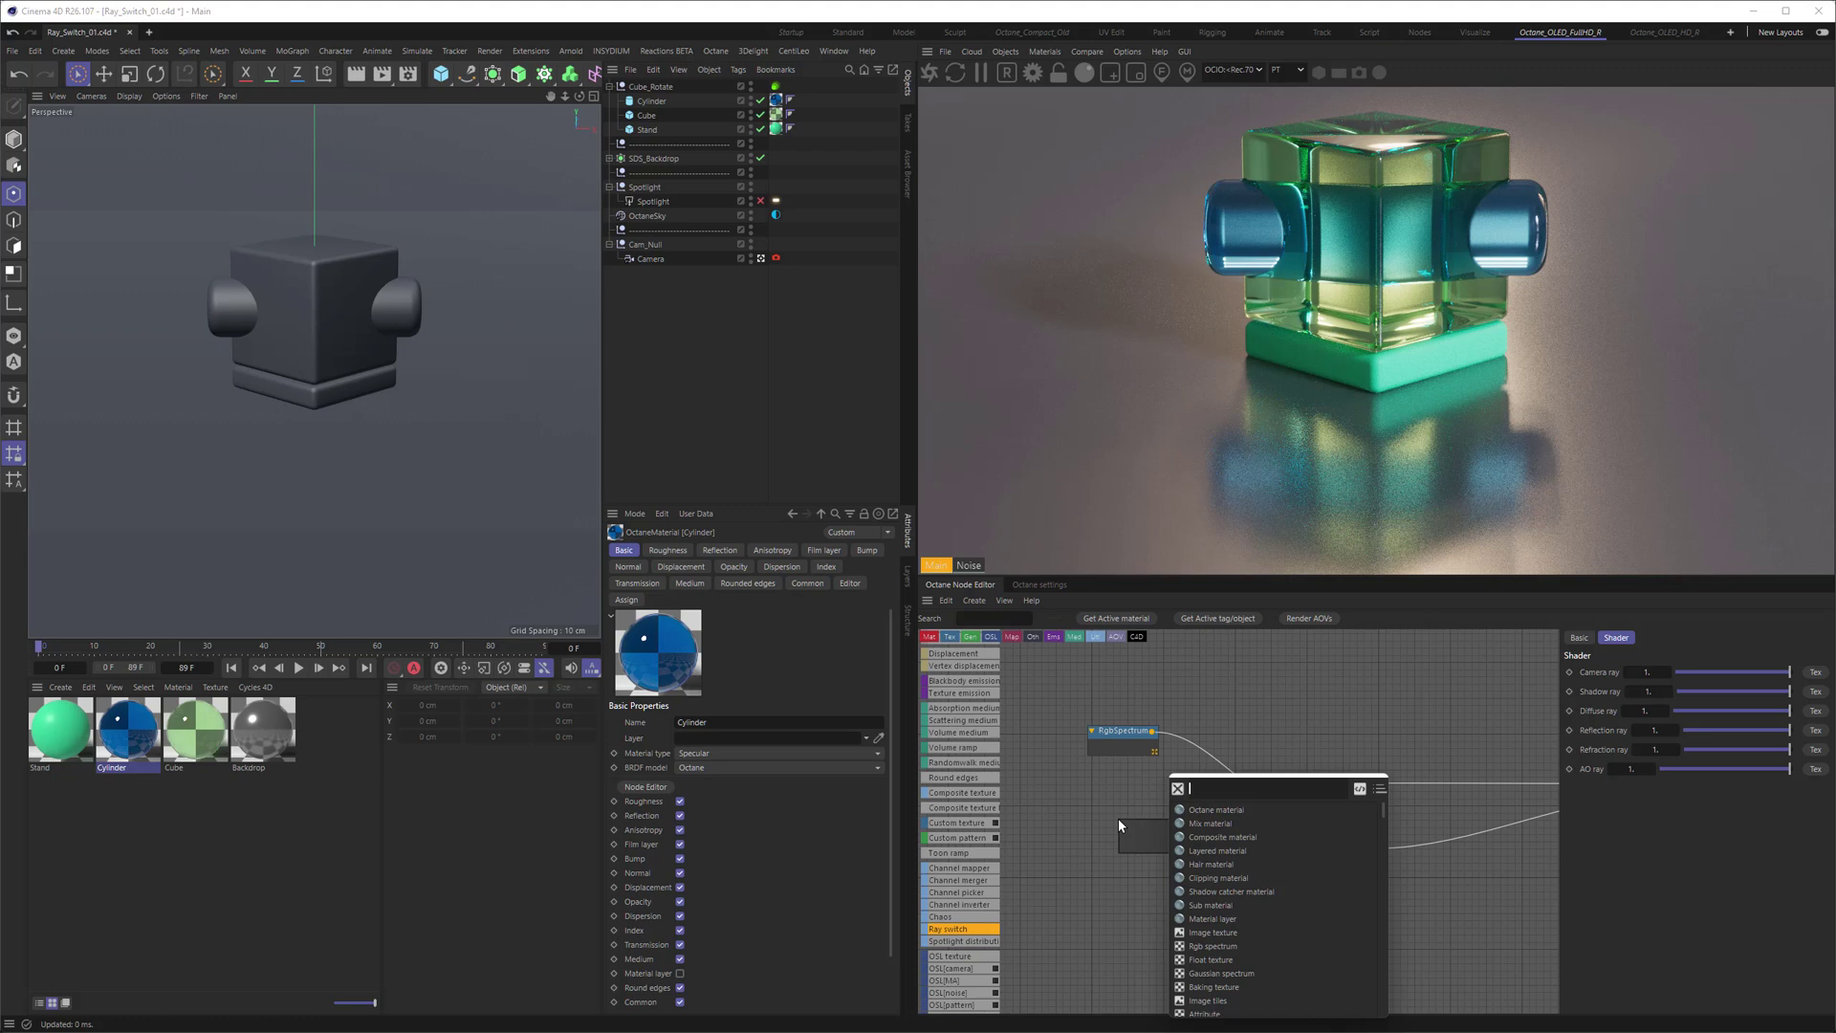
text(ray switch)
key(Return)
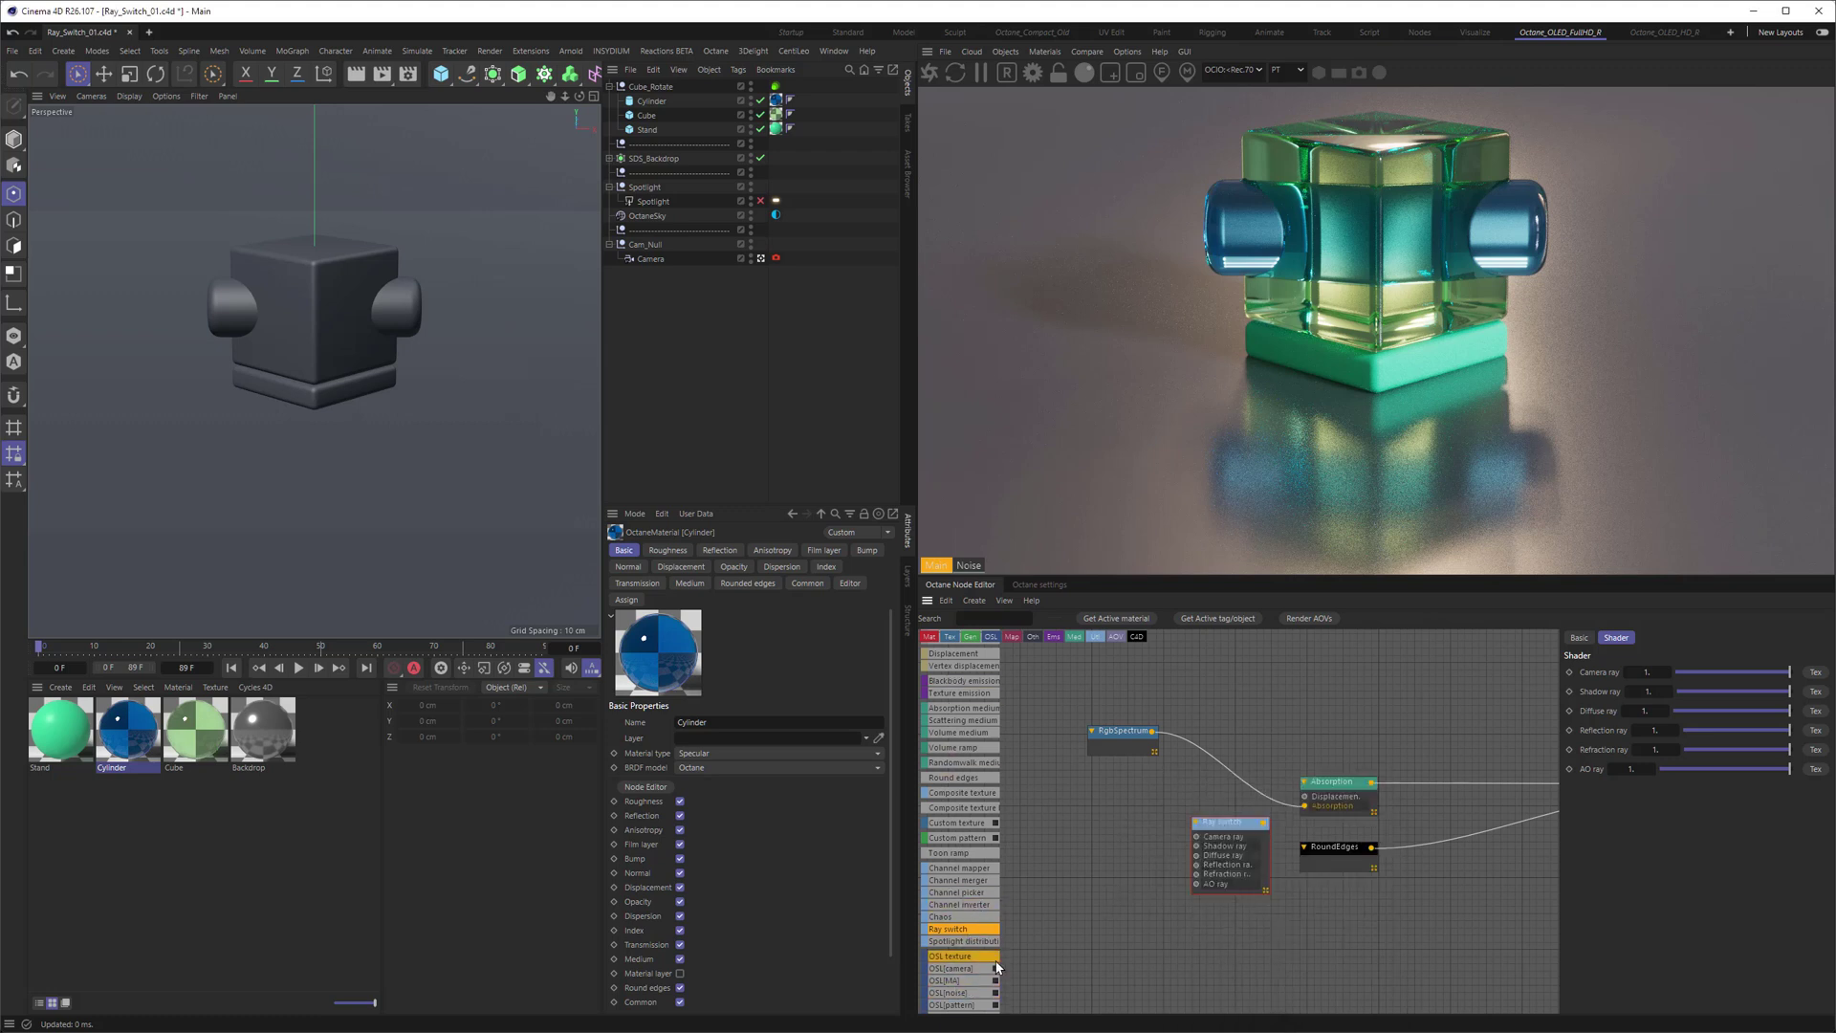
drag(1224, 824, 1187, 809)
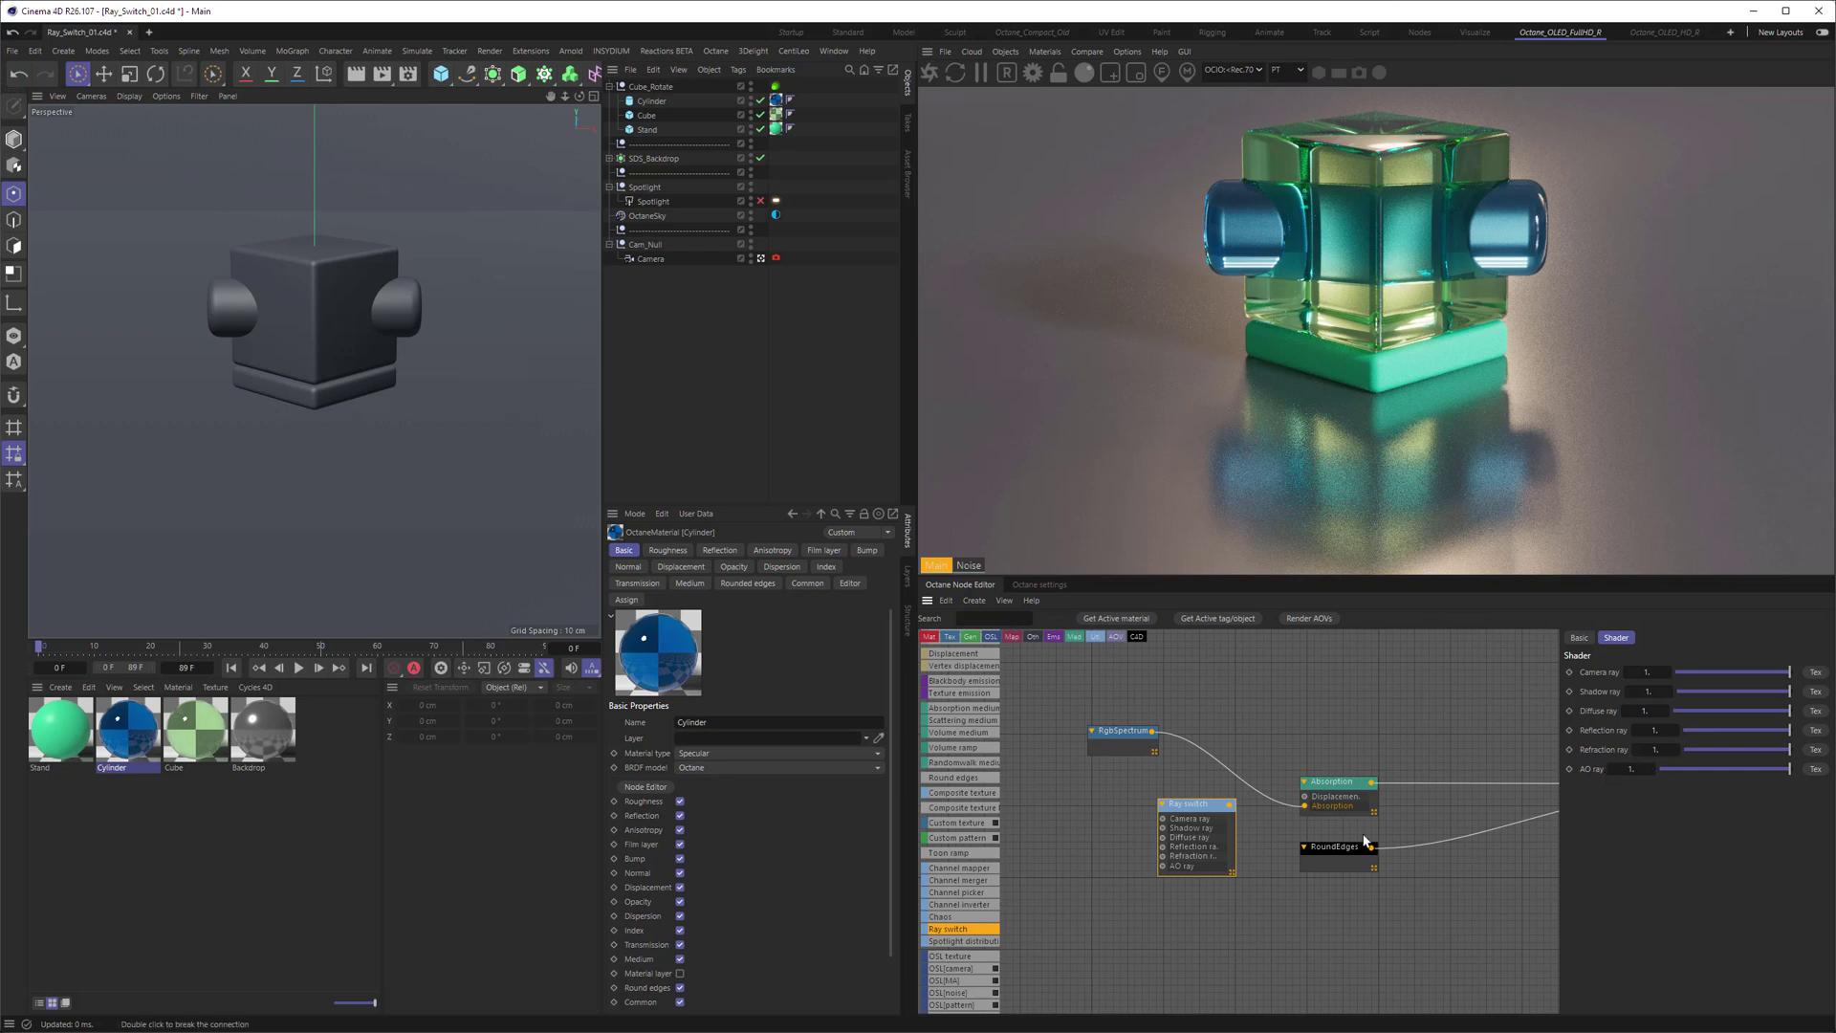
drag(1184, 811, 1196, 803)
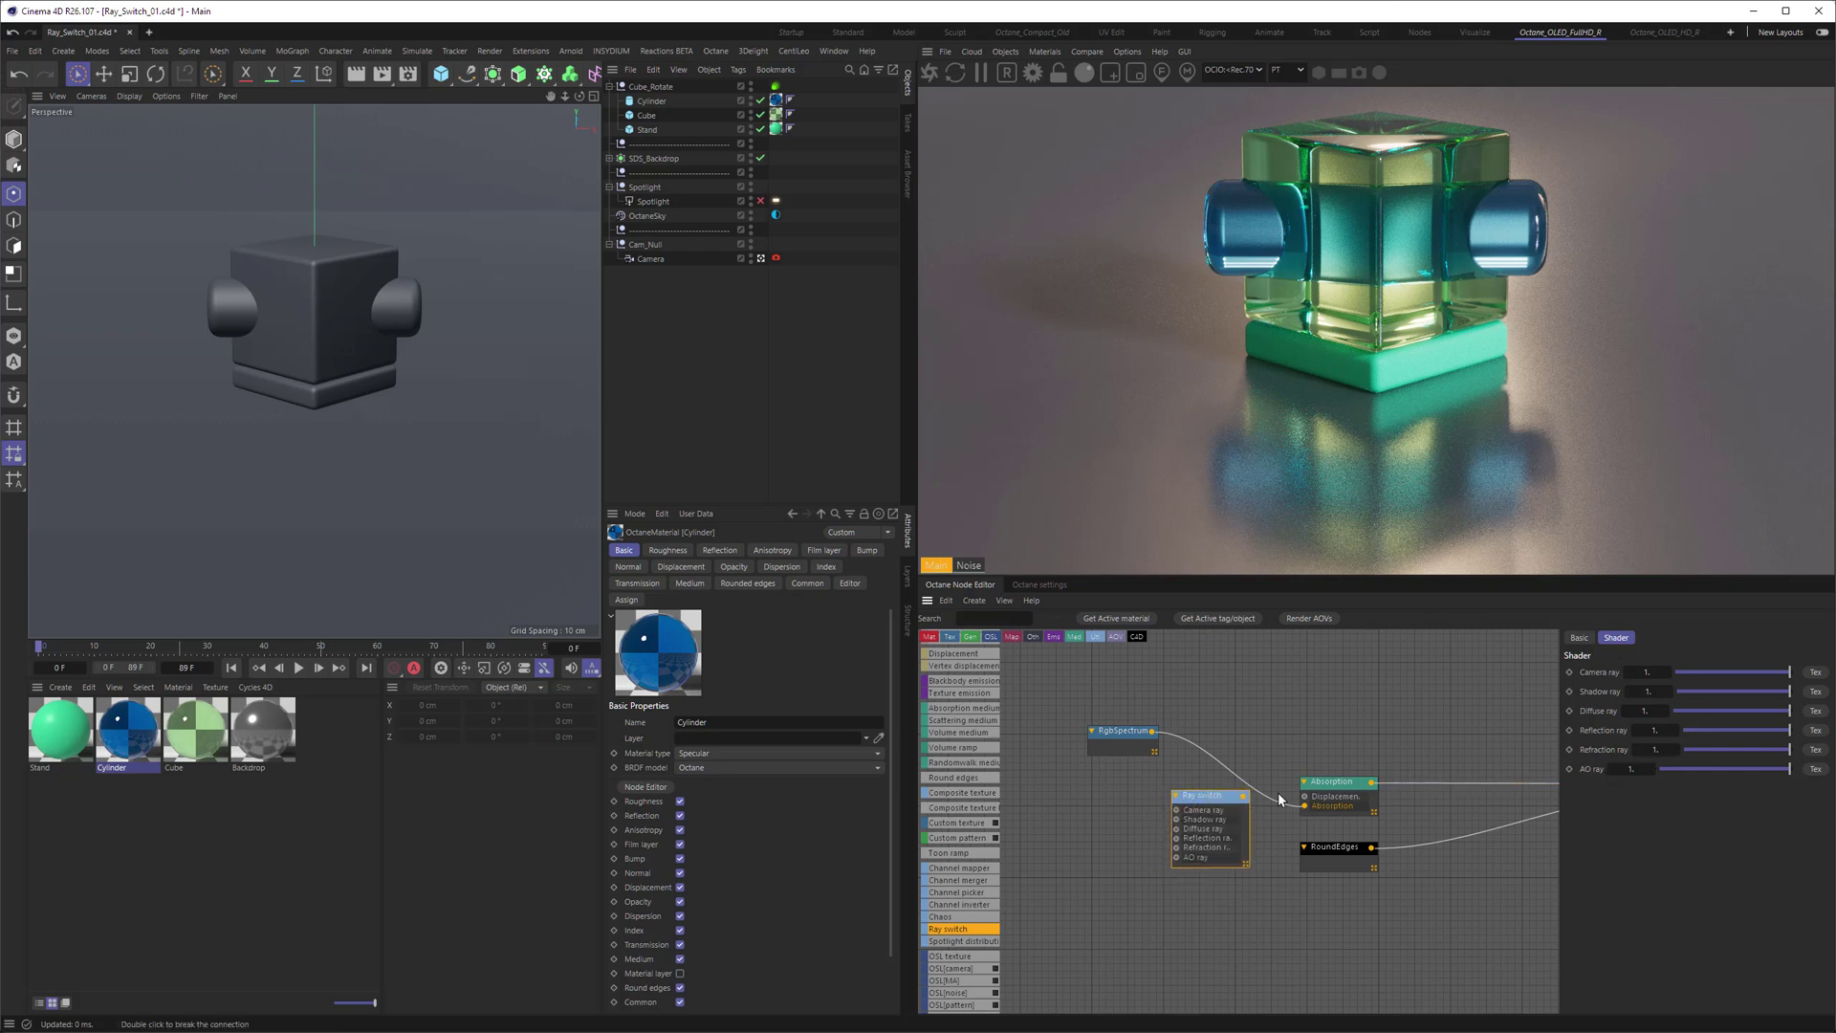
middle_drag(1426, 717, 1311, 718)
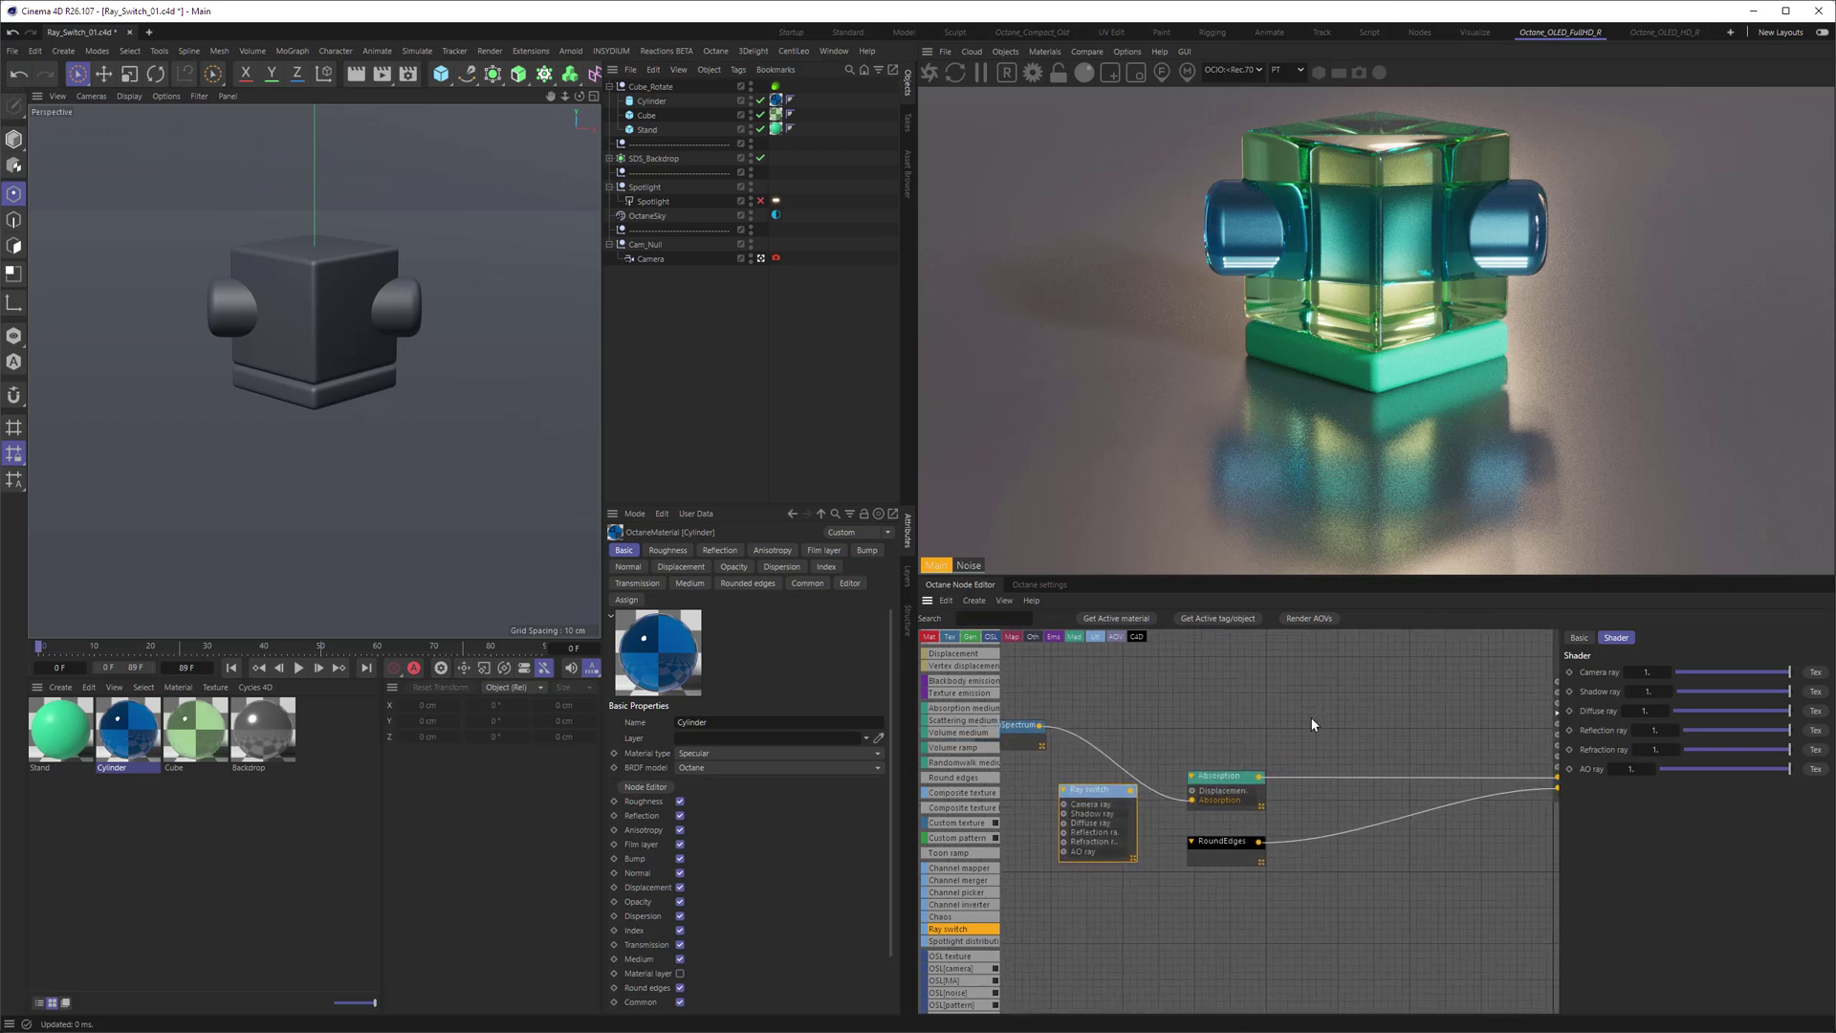
- Insert Ray switch into the RgbSpectrum–Absorption wire, with RgbSpectrum feeding Camera ray
mouse_move(1098, 796)
mouse_down()
mouse_move(1088, 782)
mouse_move(1119, 771)
mouse_move(1128, 802)
mouse_up()
middle_drag(1010, 724, 1107, 718)
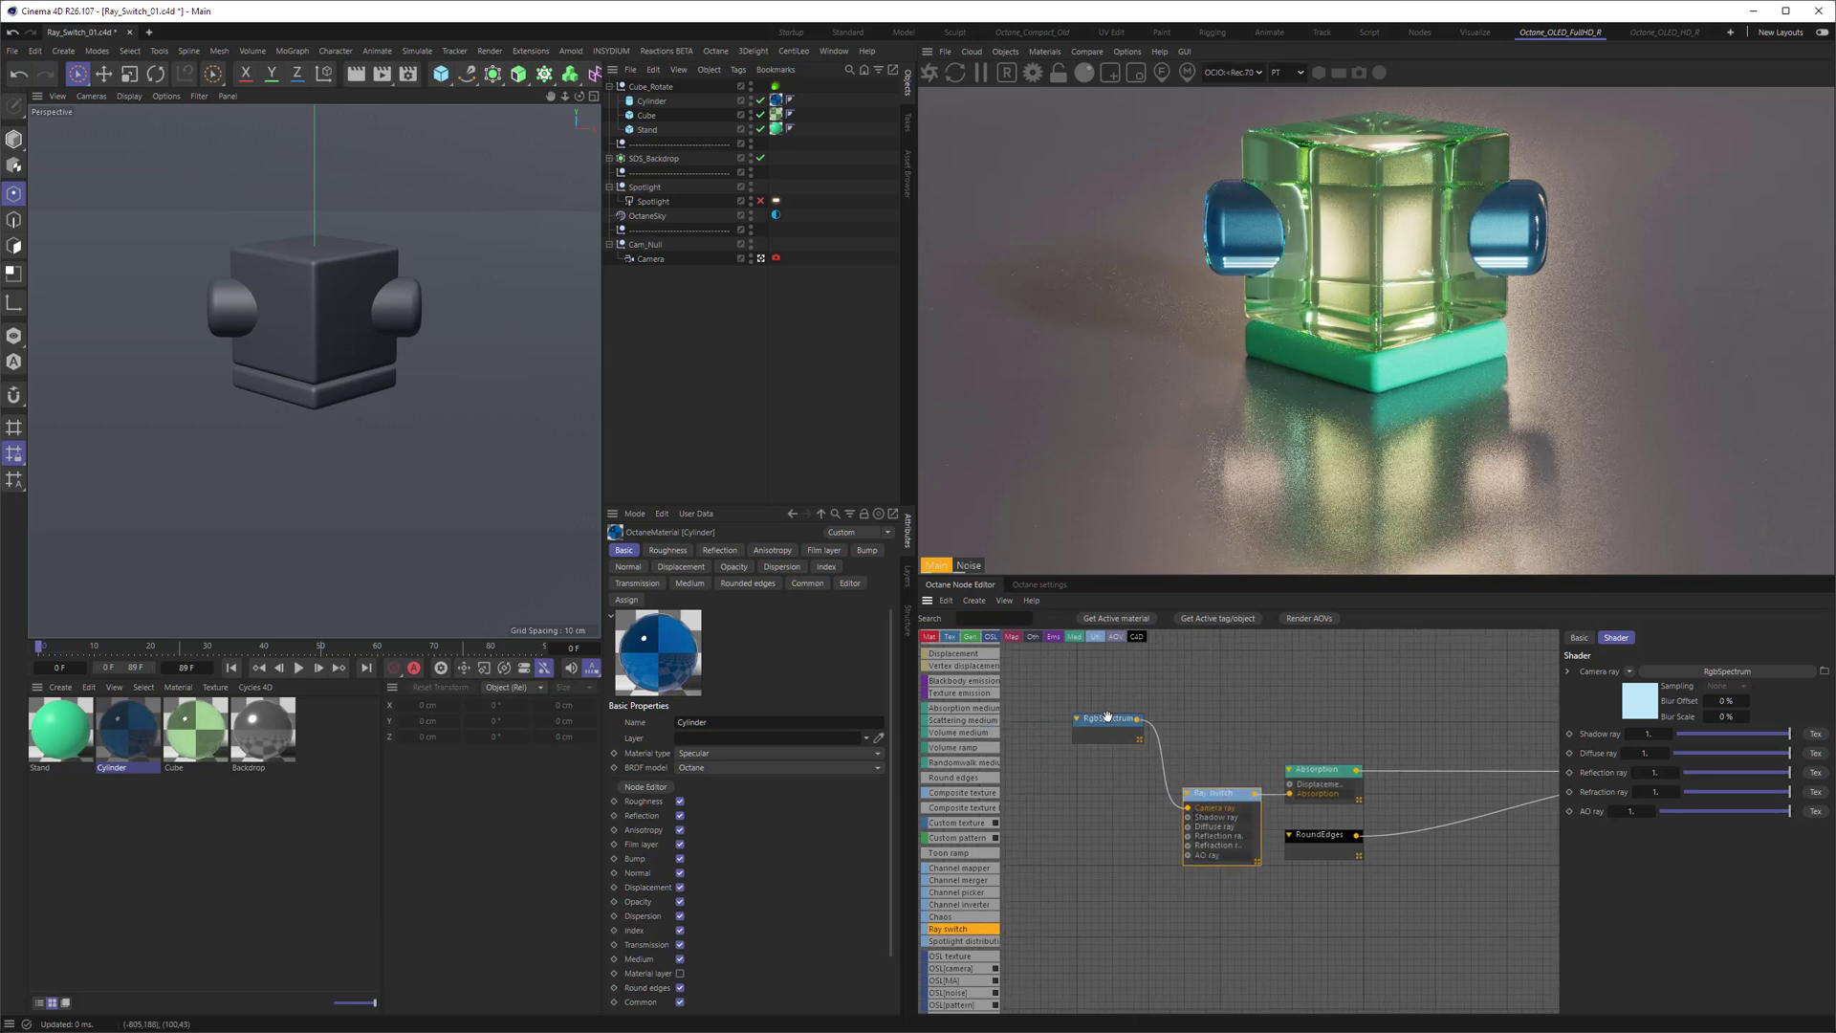
drag(1114, 718, 1134, 809)
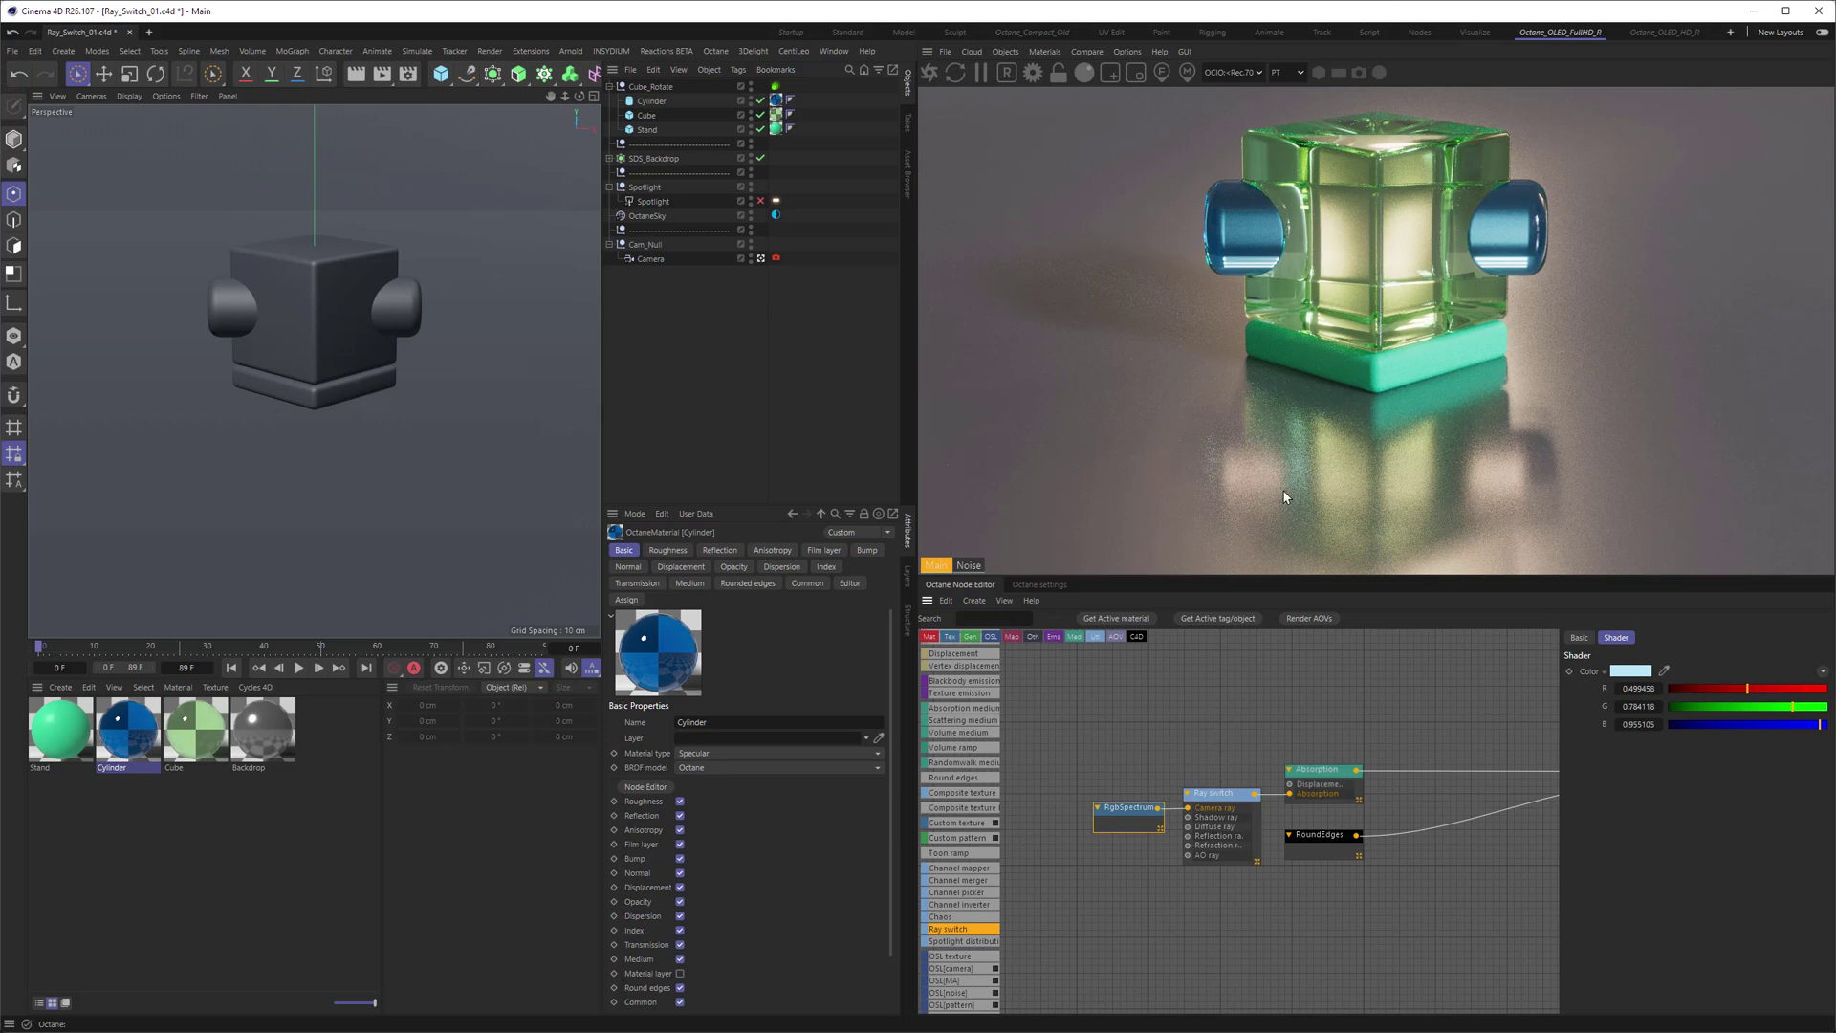
- Lower the Ray switch's Refraction ray value as a test, then reset it to 1
click(1226, 794)
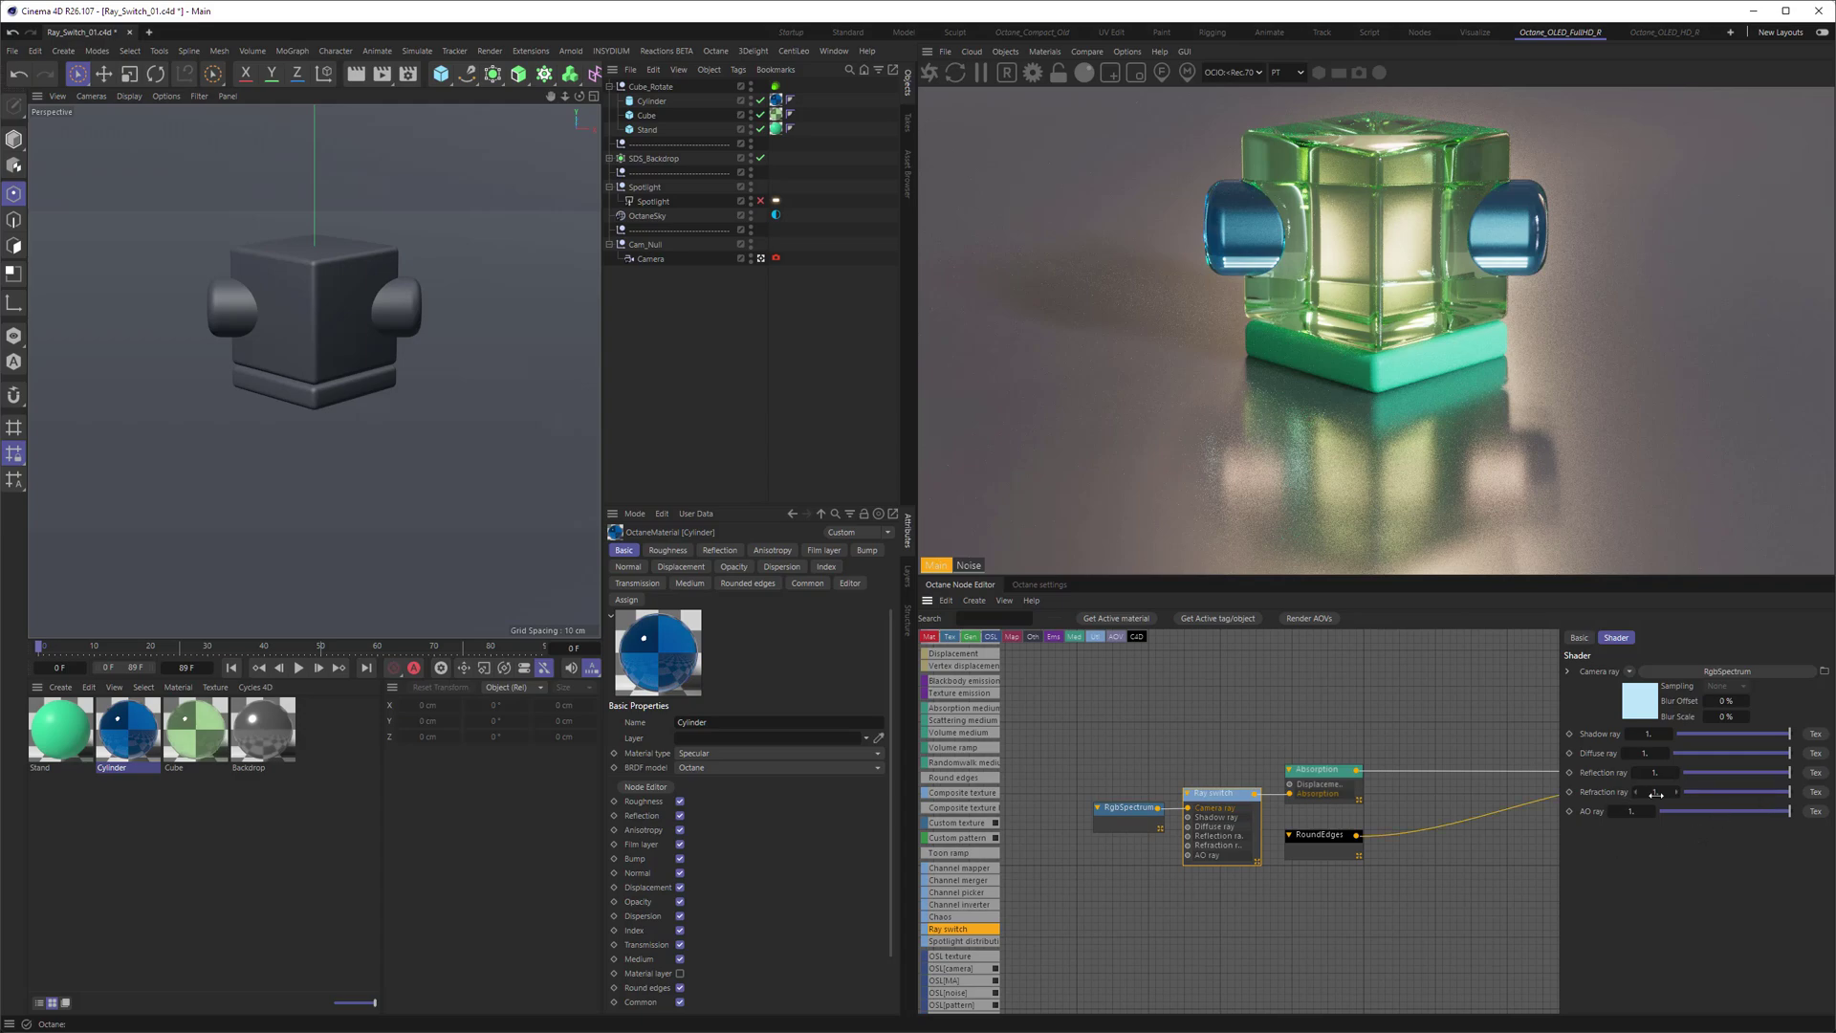
drag(1655, 793, 1597, 792)
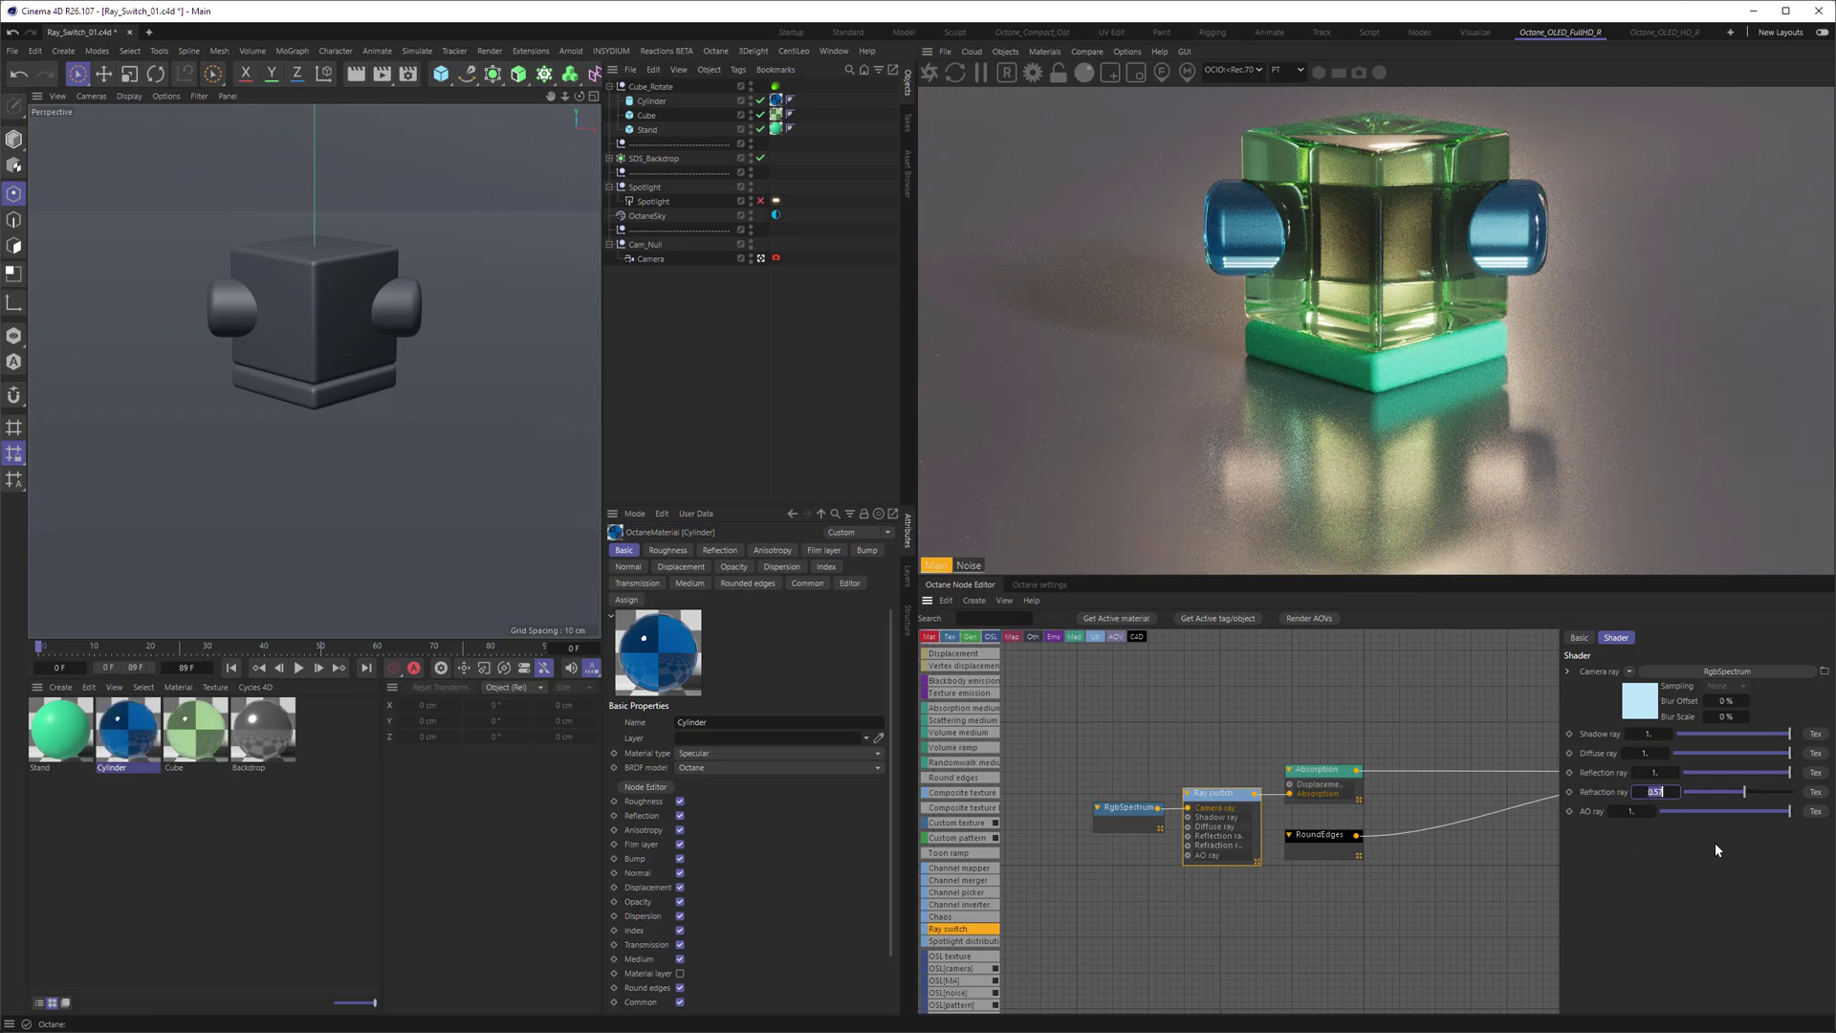
text(1)
key(Return)
click(1110, 809)
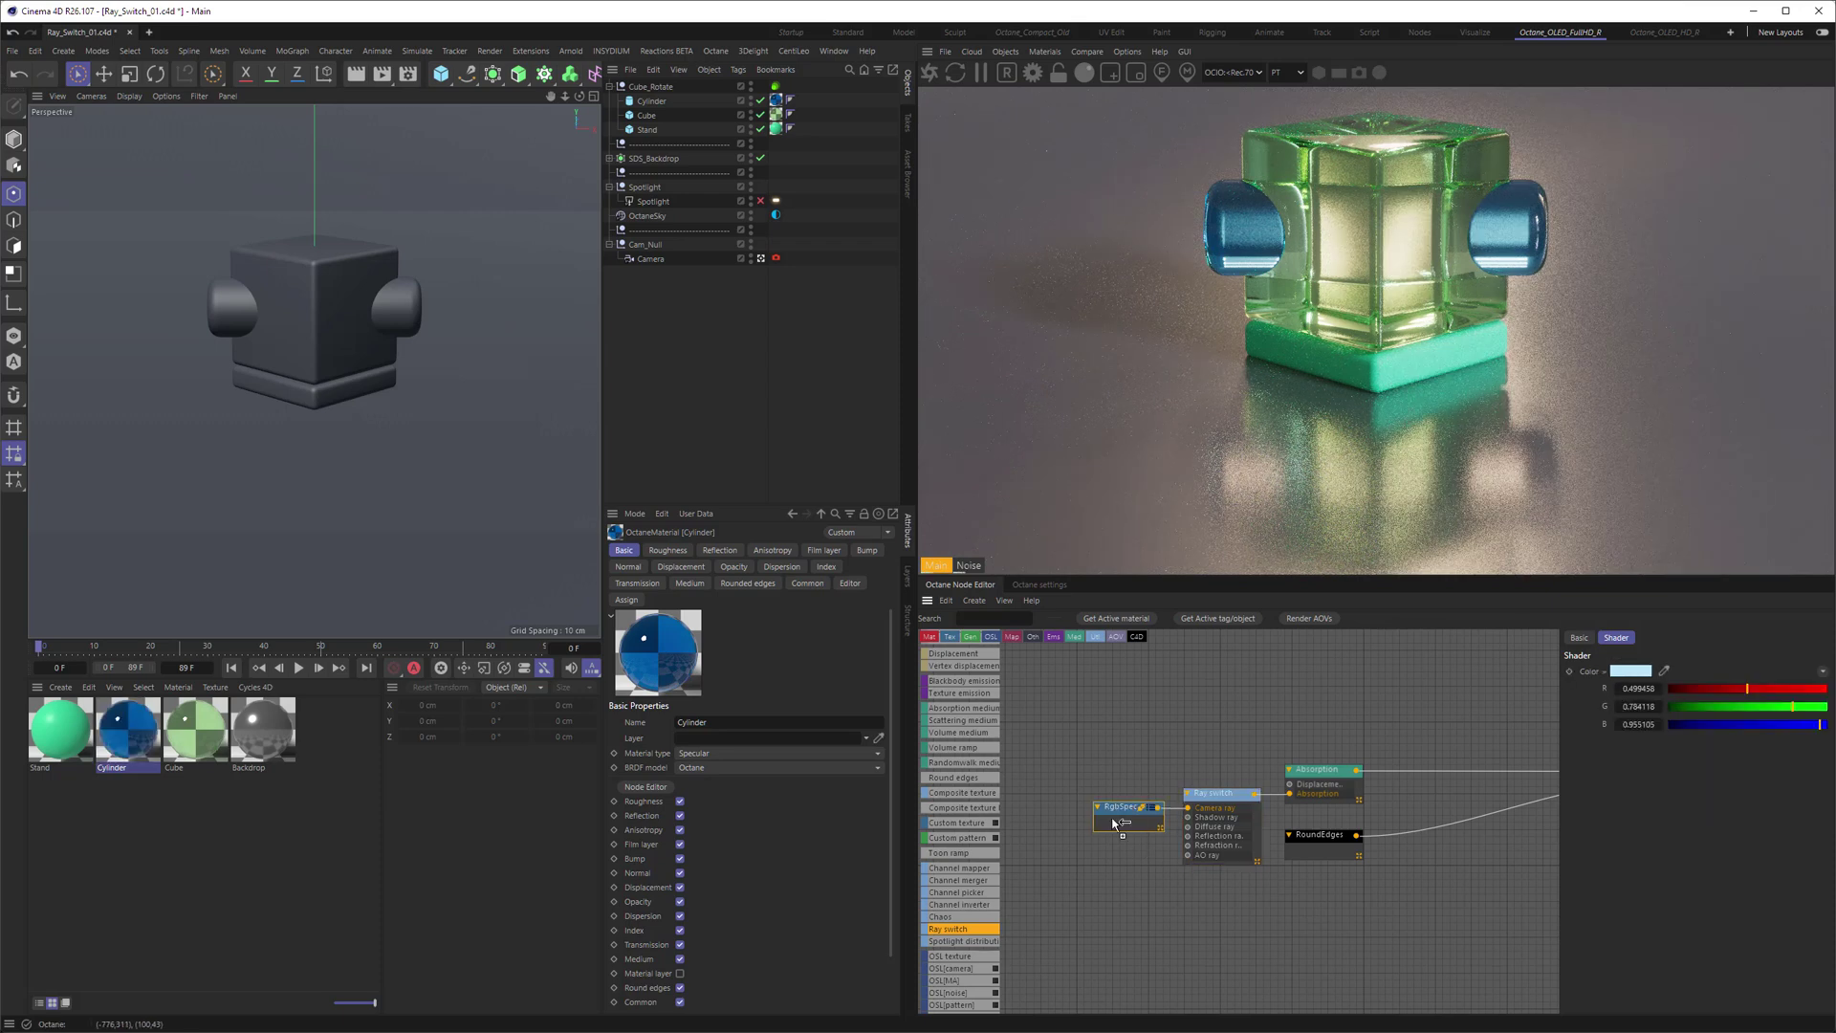
- Duplicate RgbSpectrum, make the copy purple (G 40), and wire it into Refraction ray
ctrl+drag(1110, 808, 1093, 857)
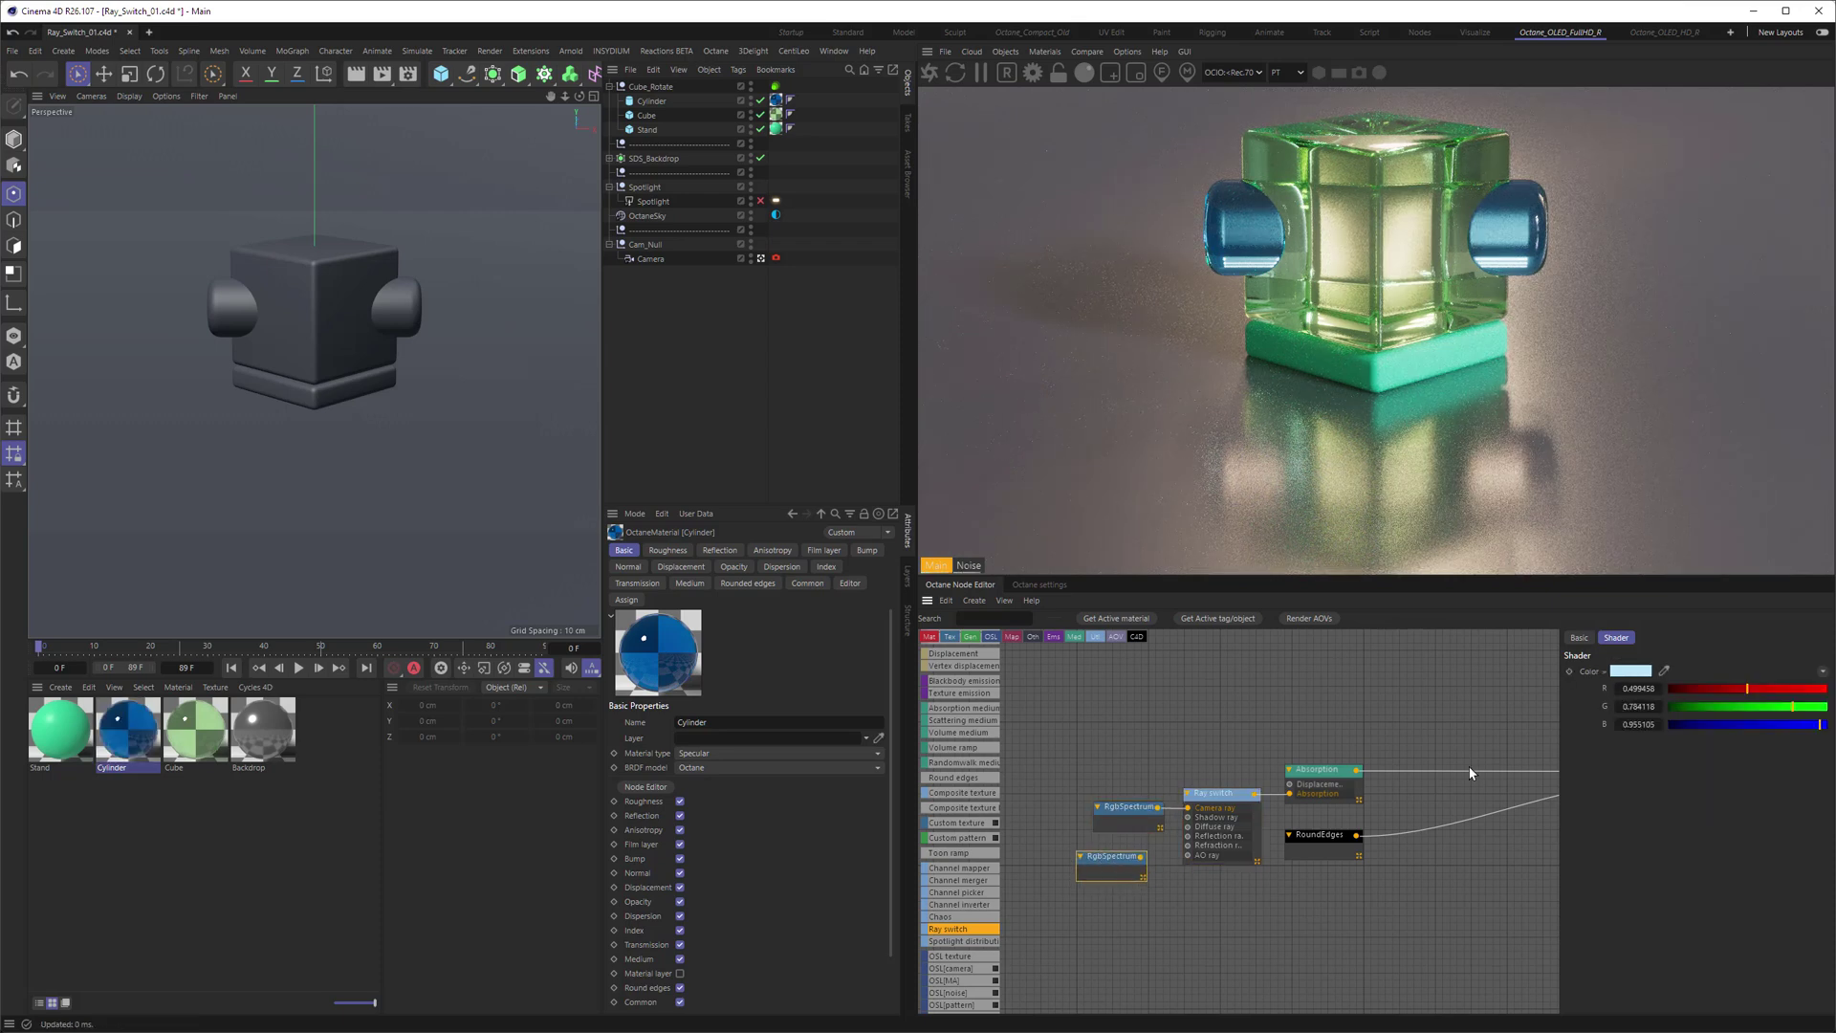
click(1630, 670)
drag(1669, 768, 1681, 769)
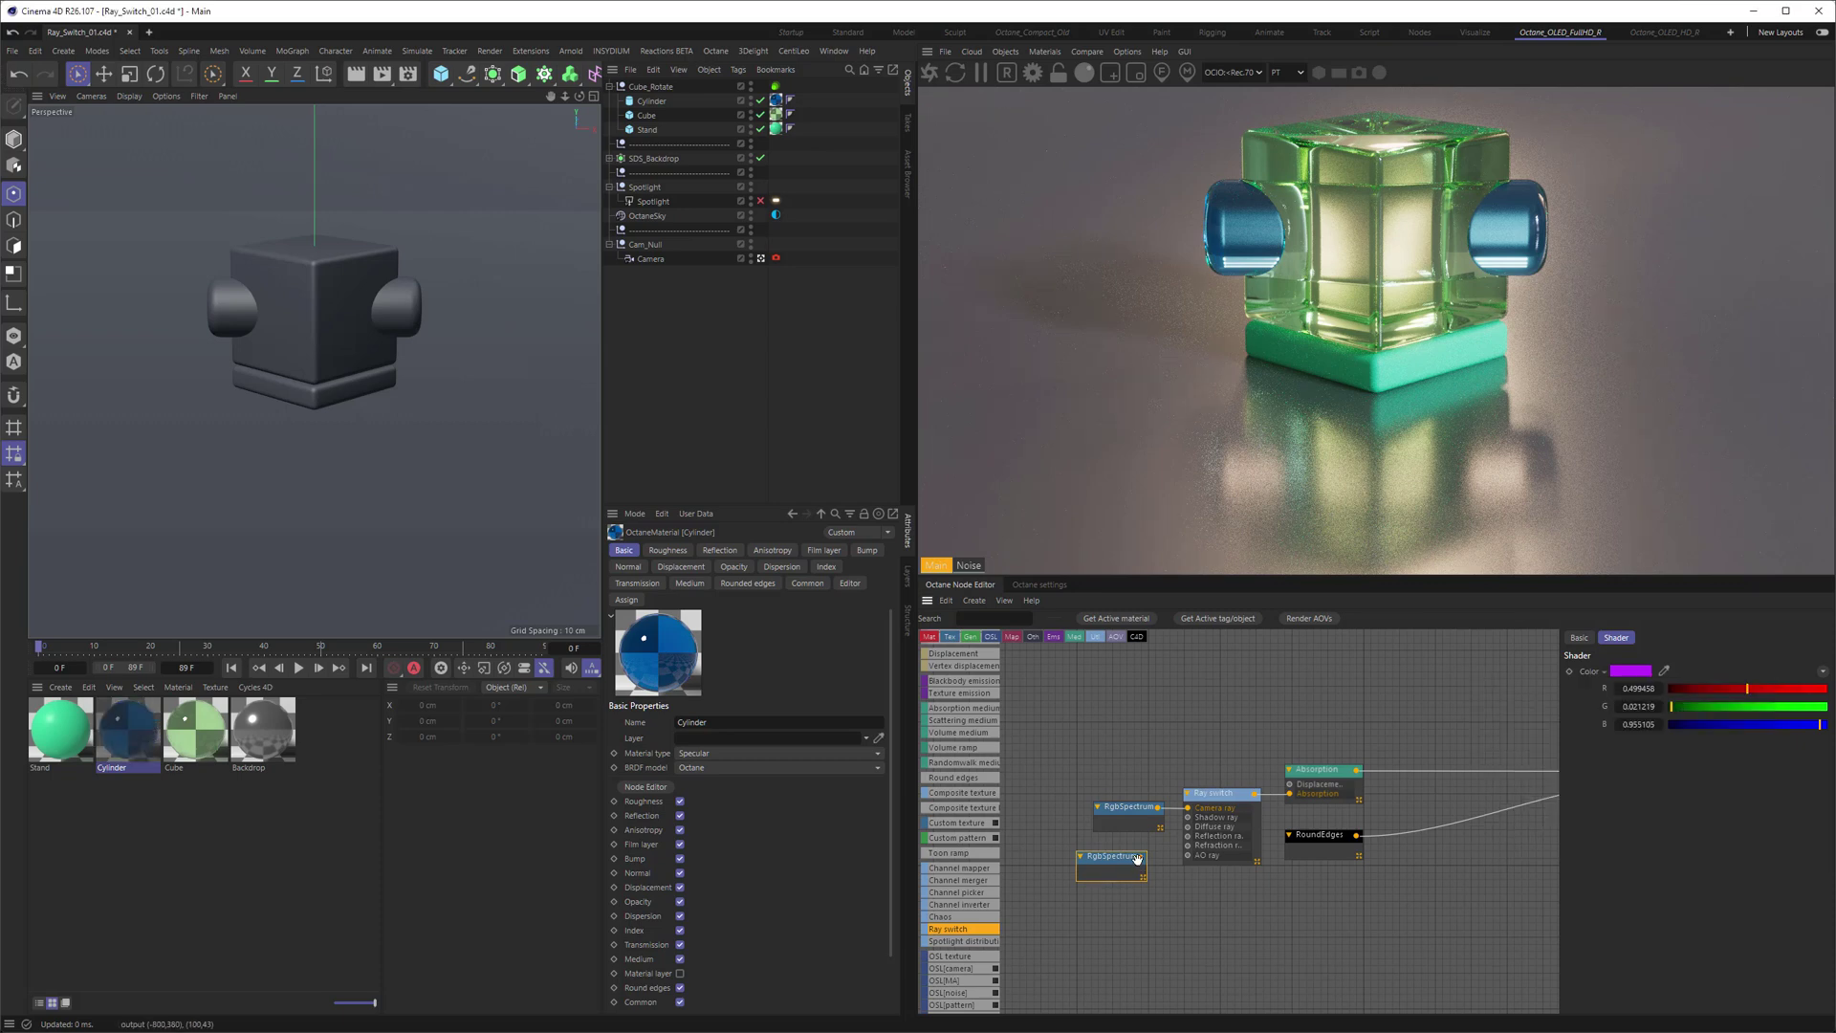
mouse_move(1142, 855)
mouse_down()
mouse_move(1193, 857)
mouse_move(1129, 852)
mouse_up()
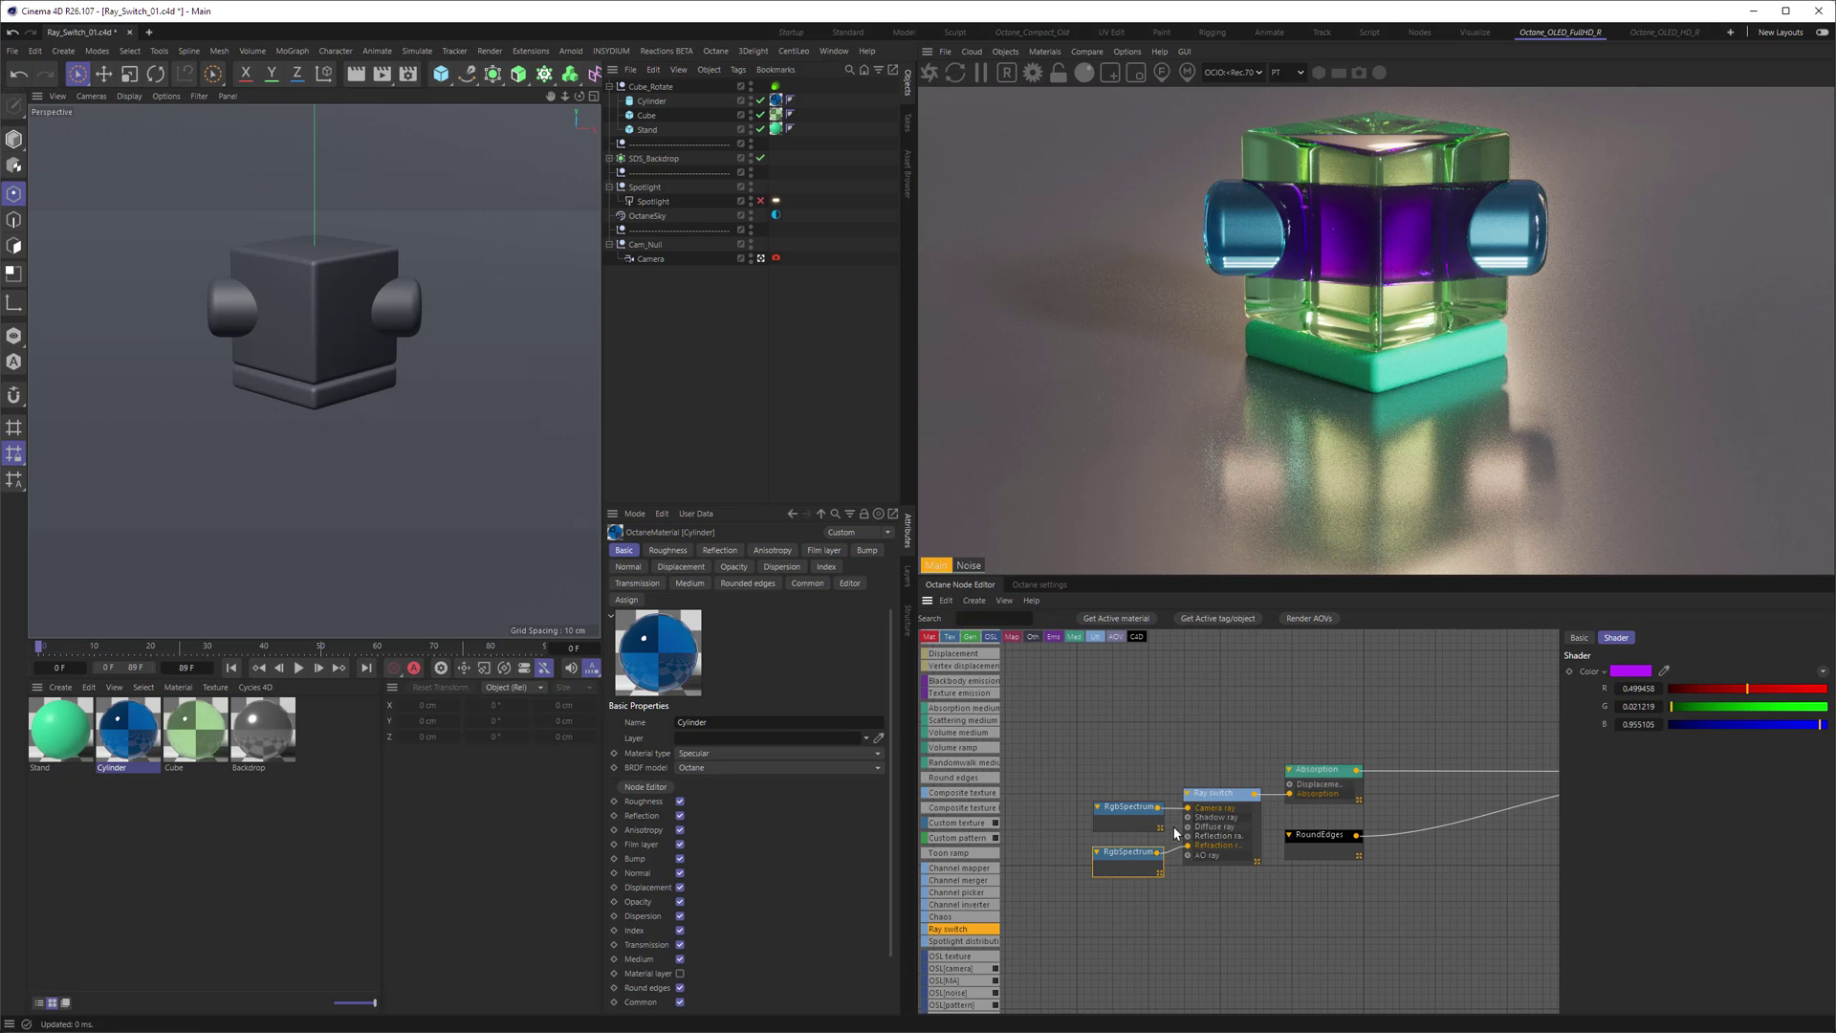
drag(1123, 808, 1089, 777)
drag(1114, 861, 1079, 888)
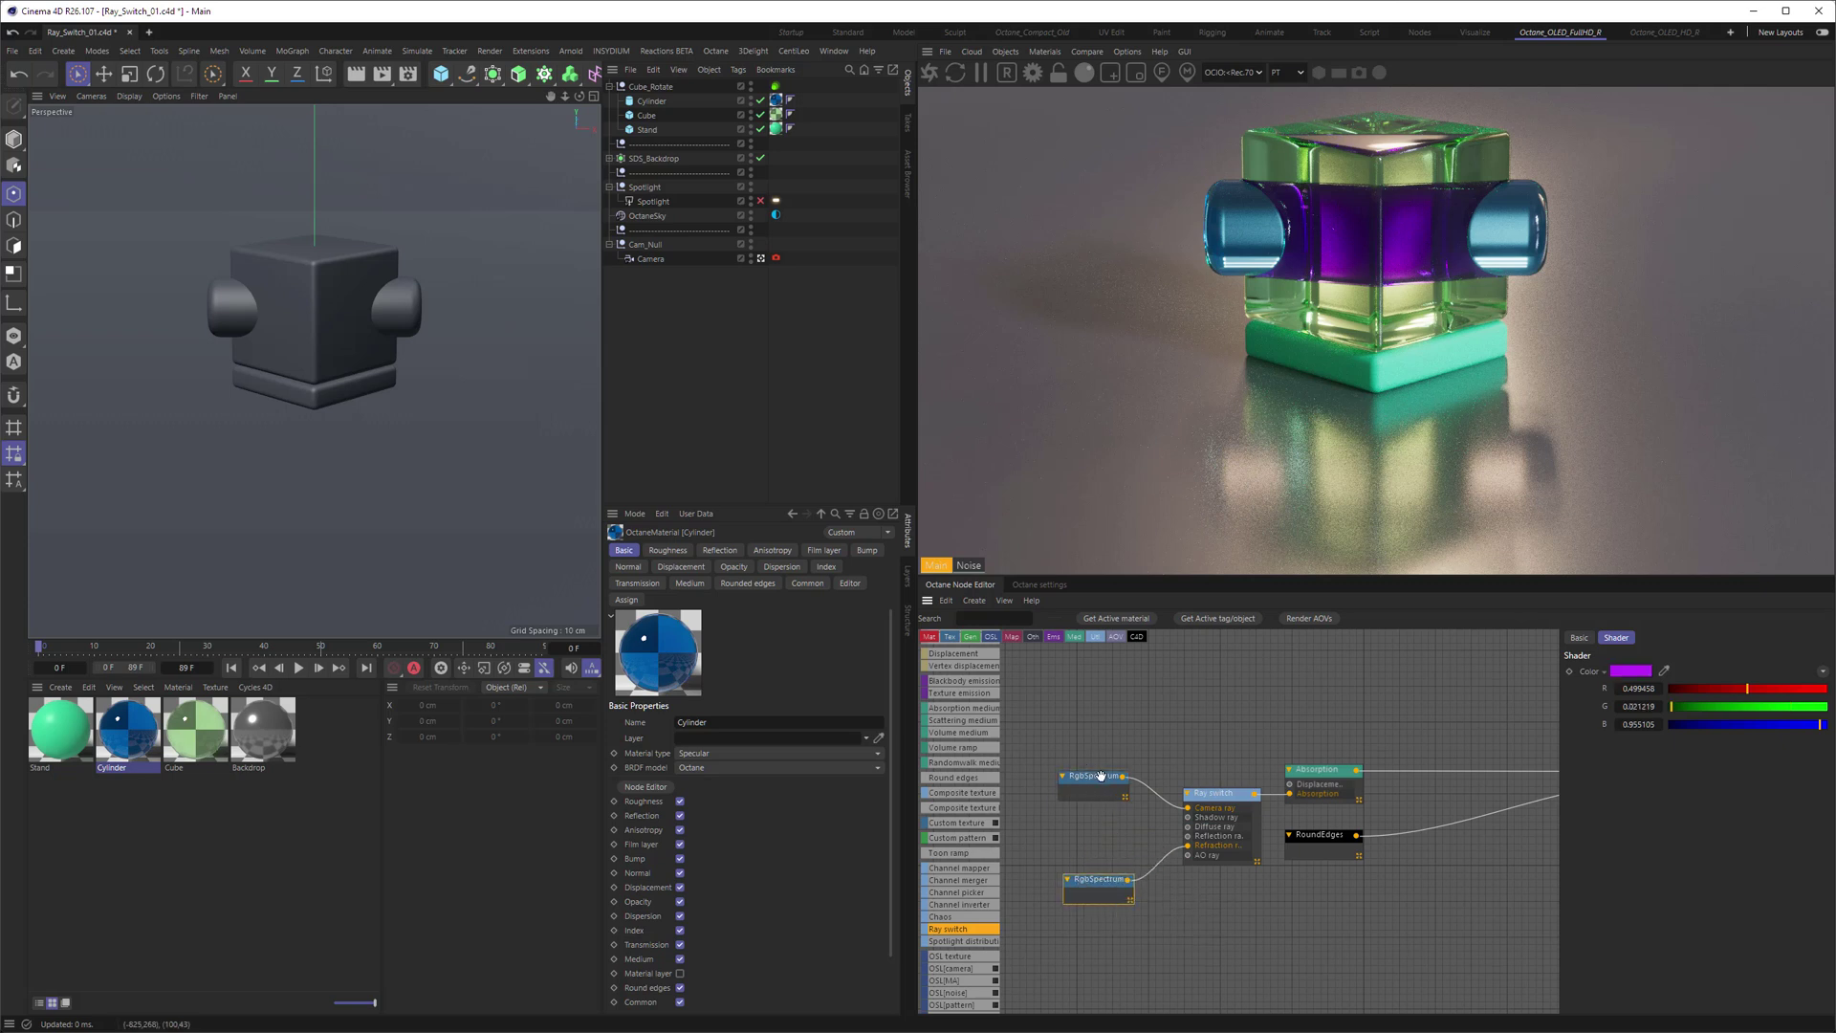
- Line up both RgbSpectrum nodes beside Ray switch and check the purple node's colour
mouse_move(1102, 780)
mouse_down()
mouse_move(1116, 806)
mouse_move(1143, 798)
mouse_move(1188, 826)
mouse_move(1191, 859)
mouse_move(1107, 847)
mouse_move(1123, 809)
mouse_up()
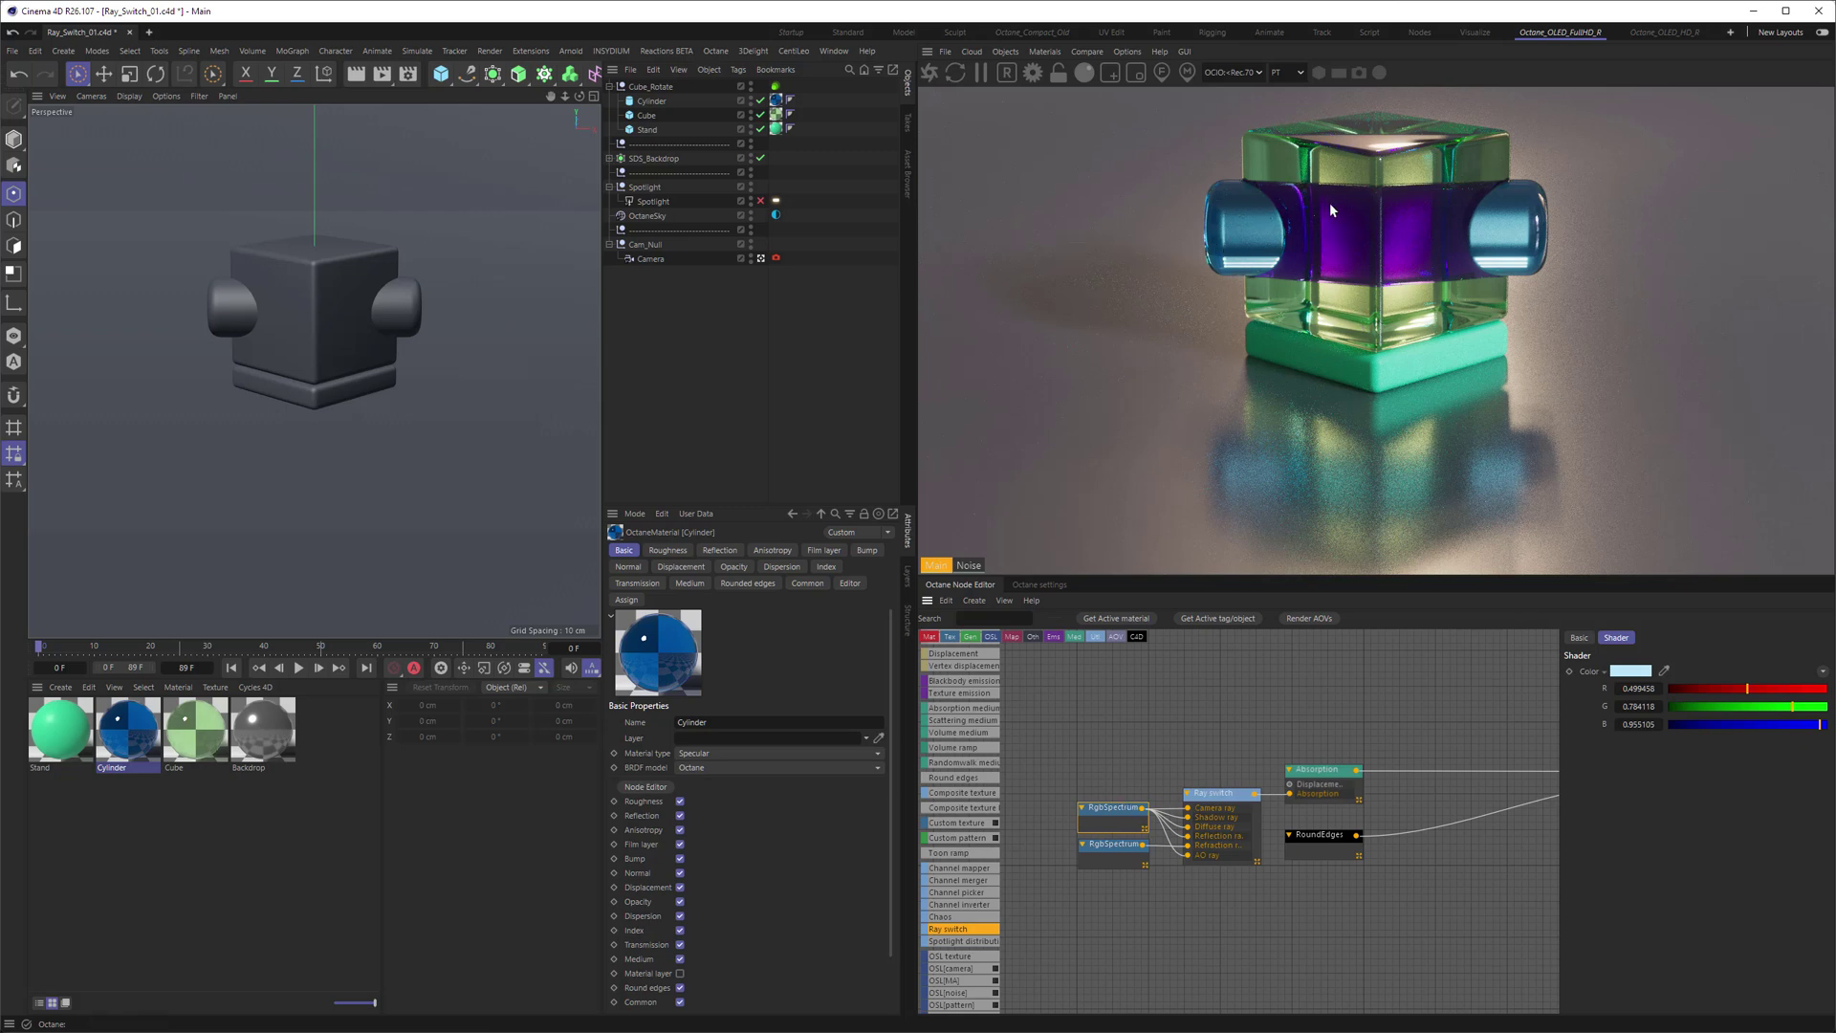
click(1126, 844)
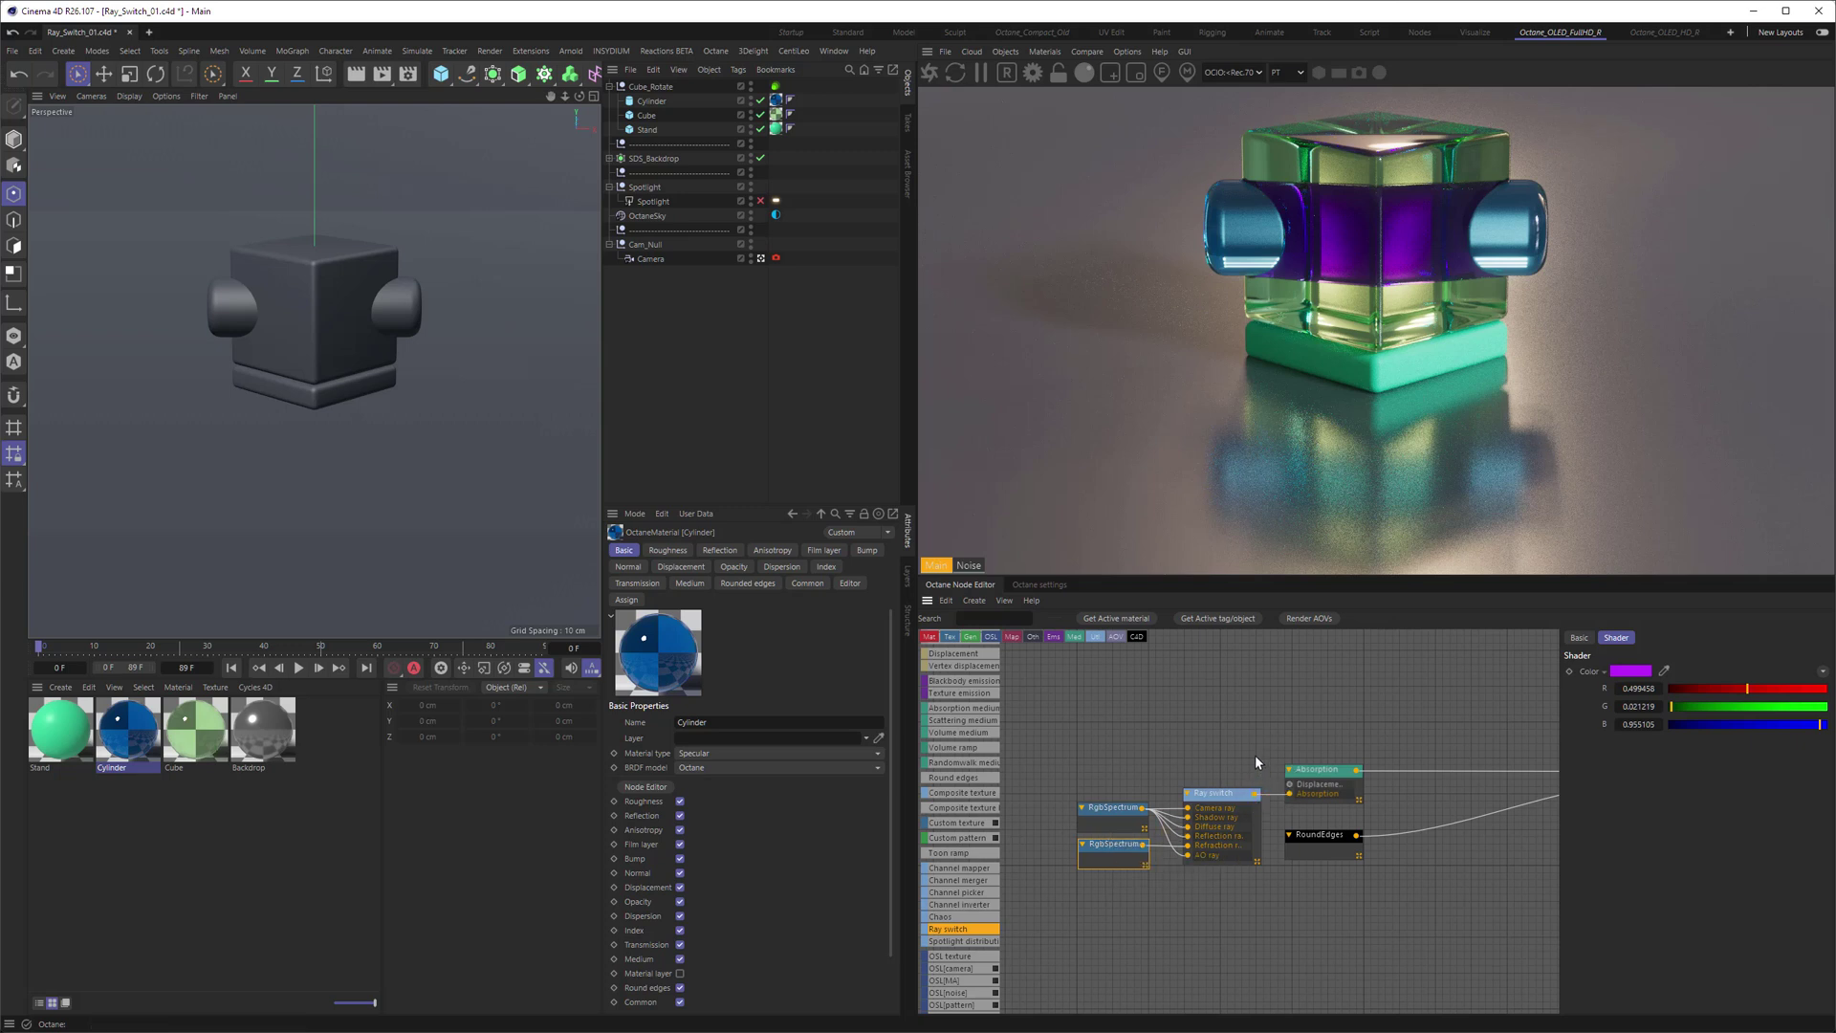
middle_drag(1254, 754, 1199, 774)
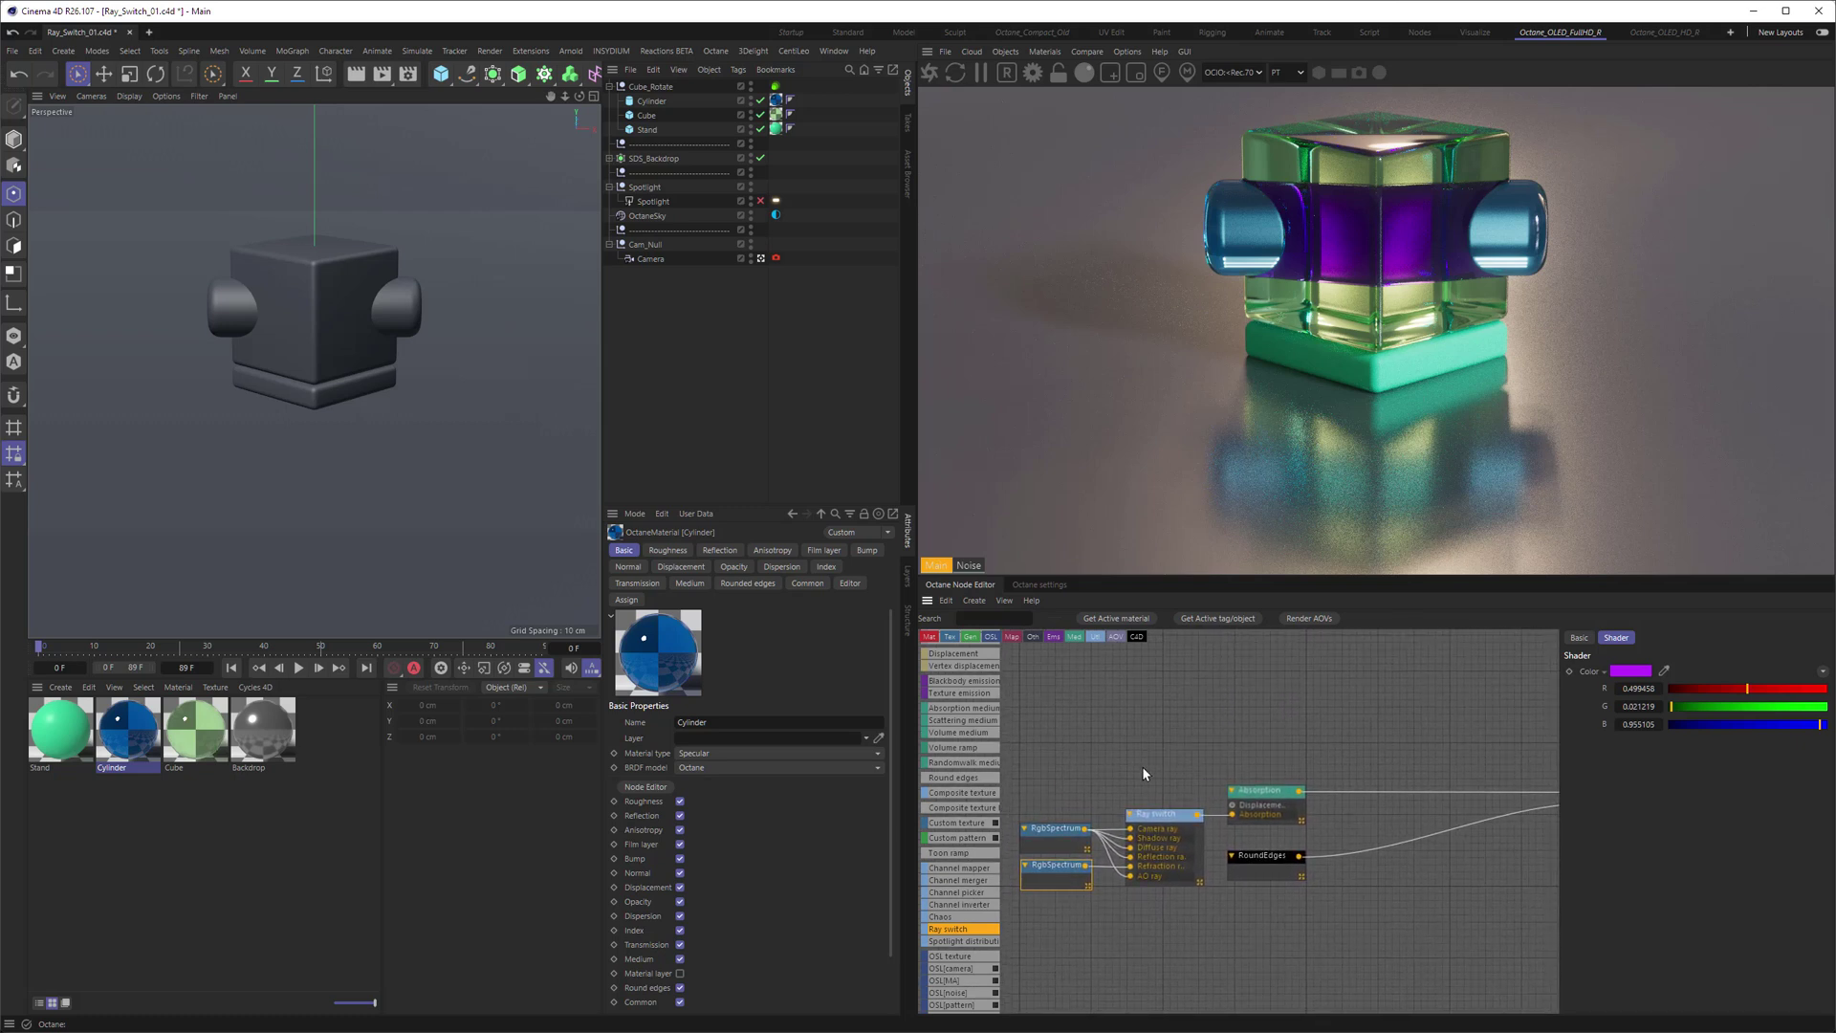
- Connect a Ray switch node to the Cylinder material's Opacity input
click(1162, 817)
drag(1152, 816, 1419, 702)
middle_drag(1496, 734, 1276, 727)
scroll(1275, 727, up, 1)
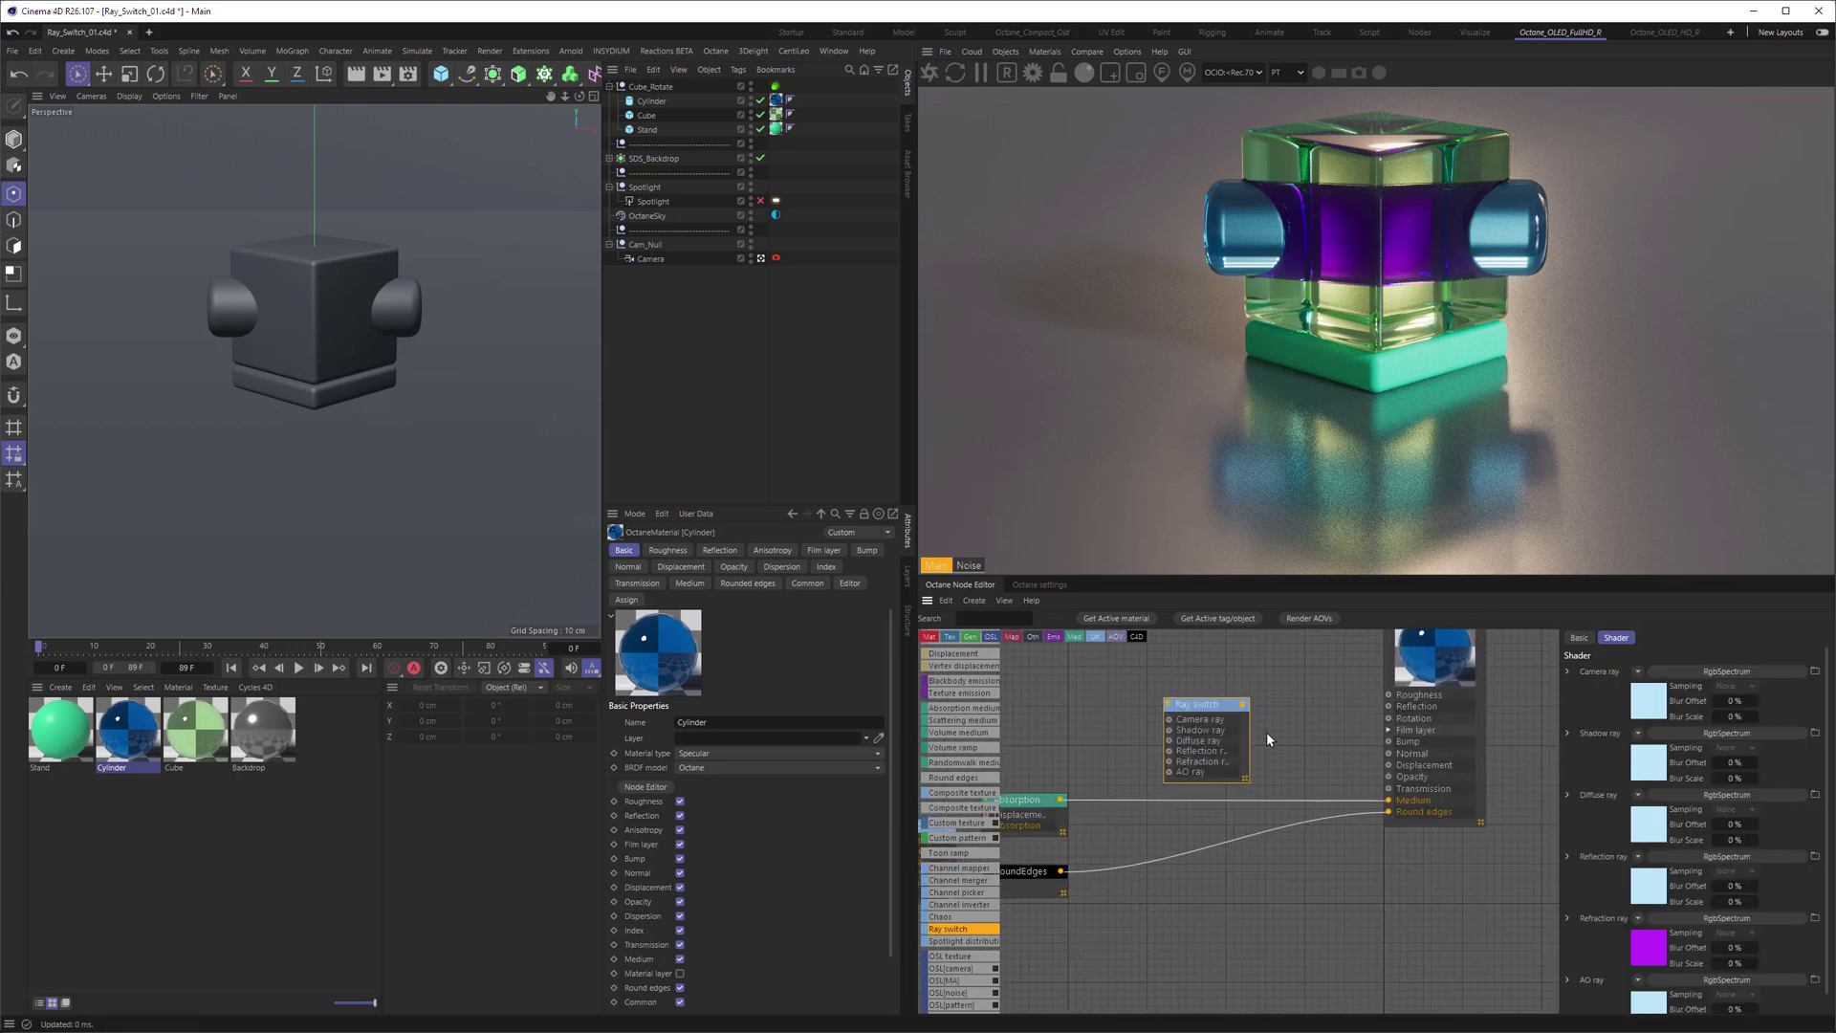
drag(1202, 717, 1388, 778)
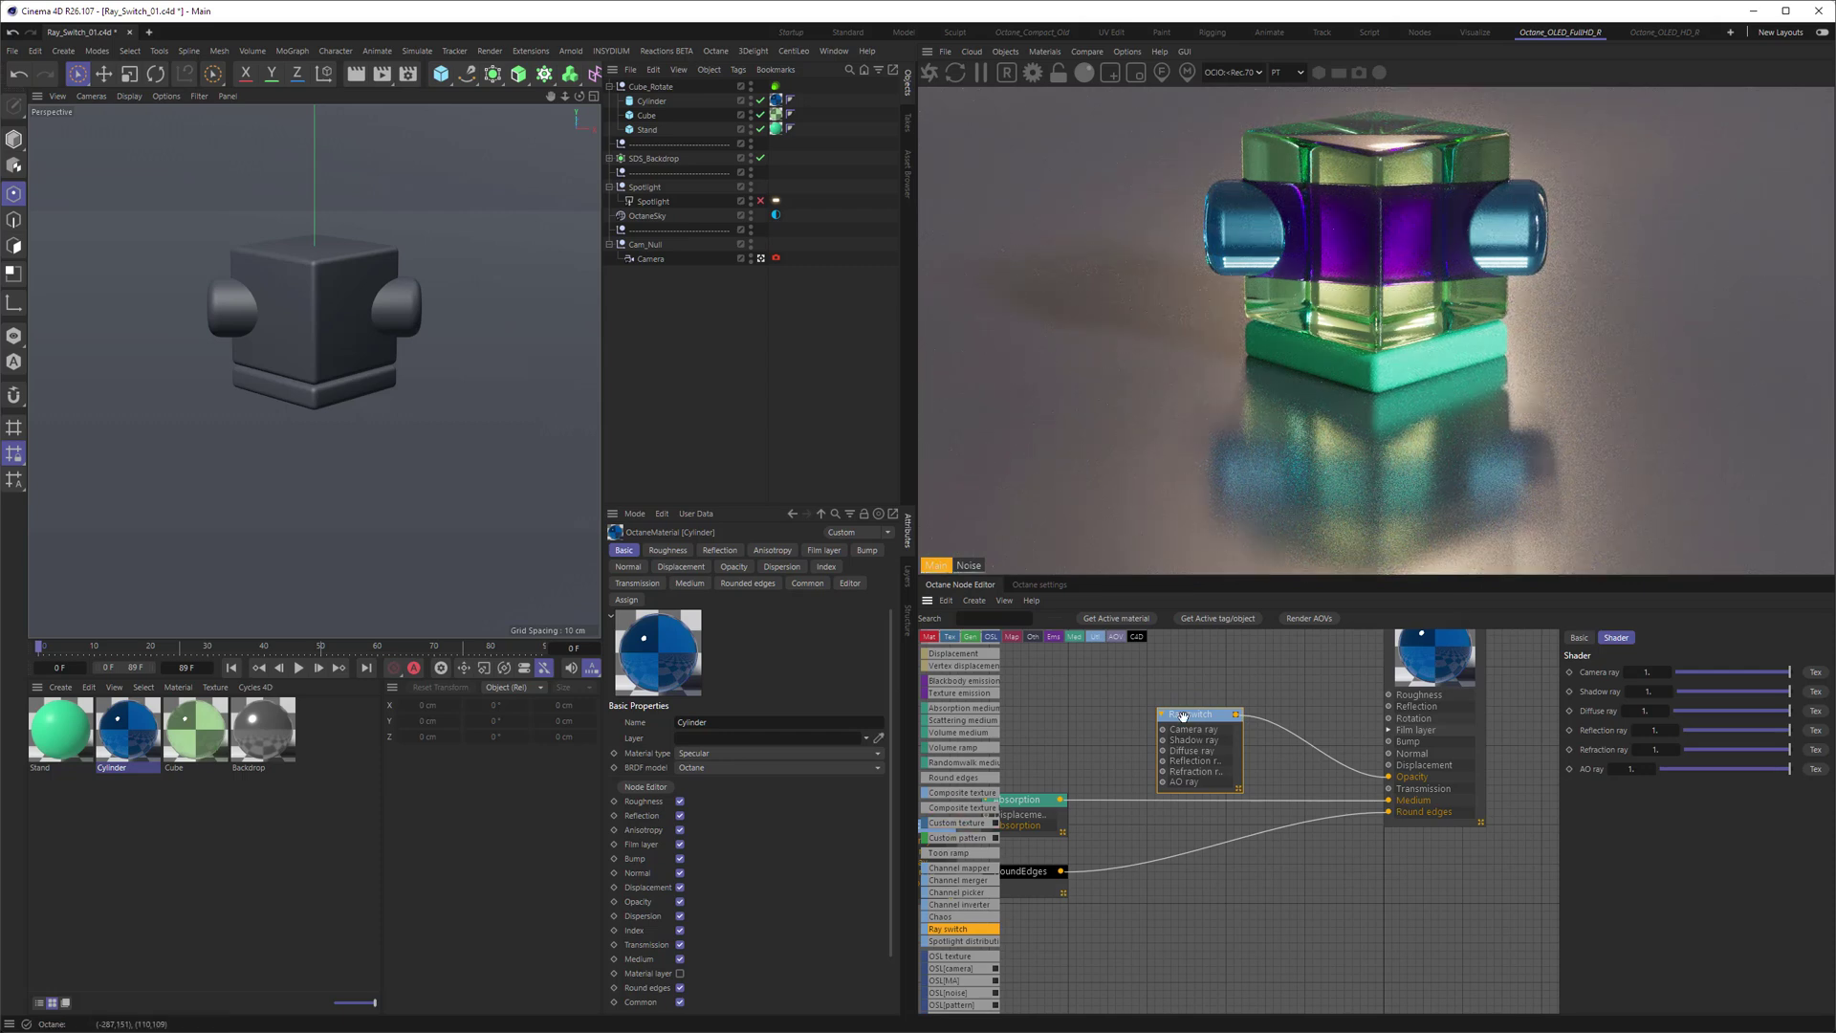
drag(1184, 716, 1184, 714)
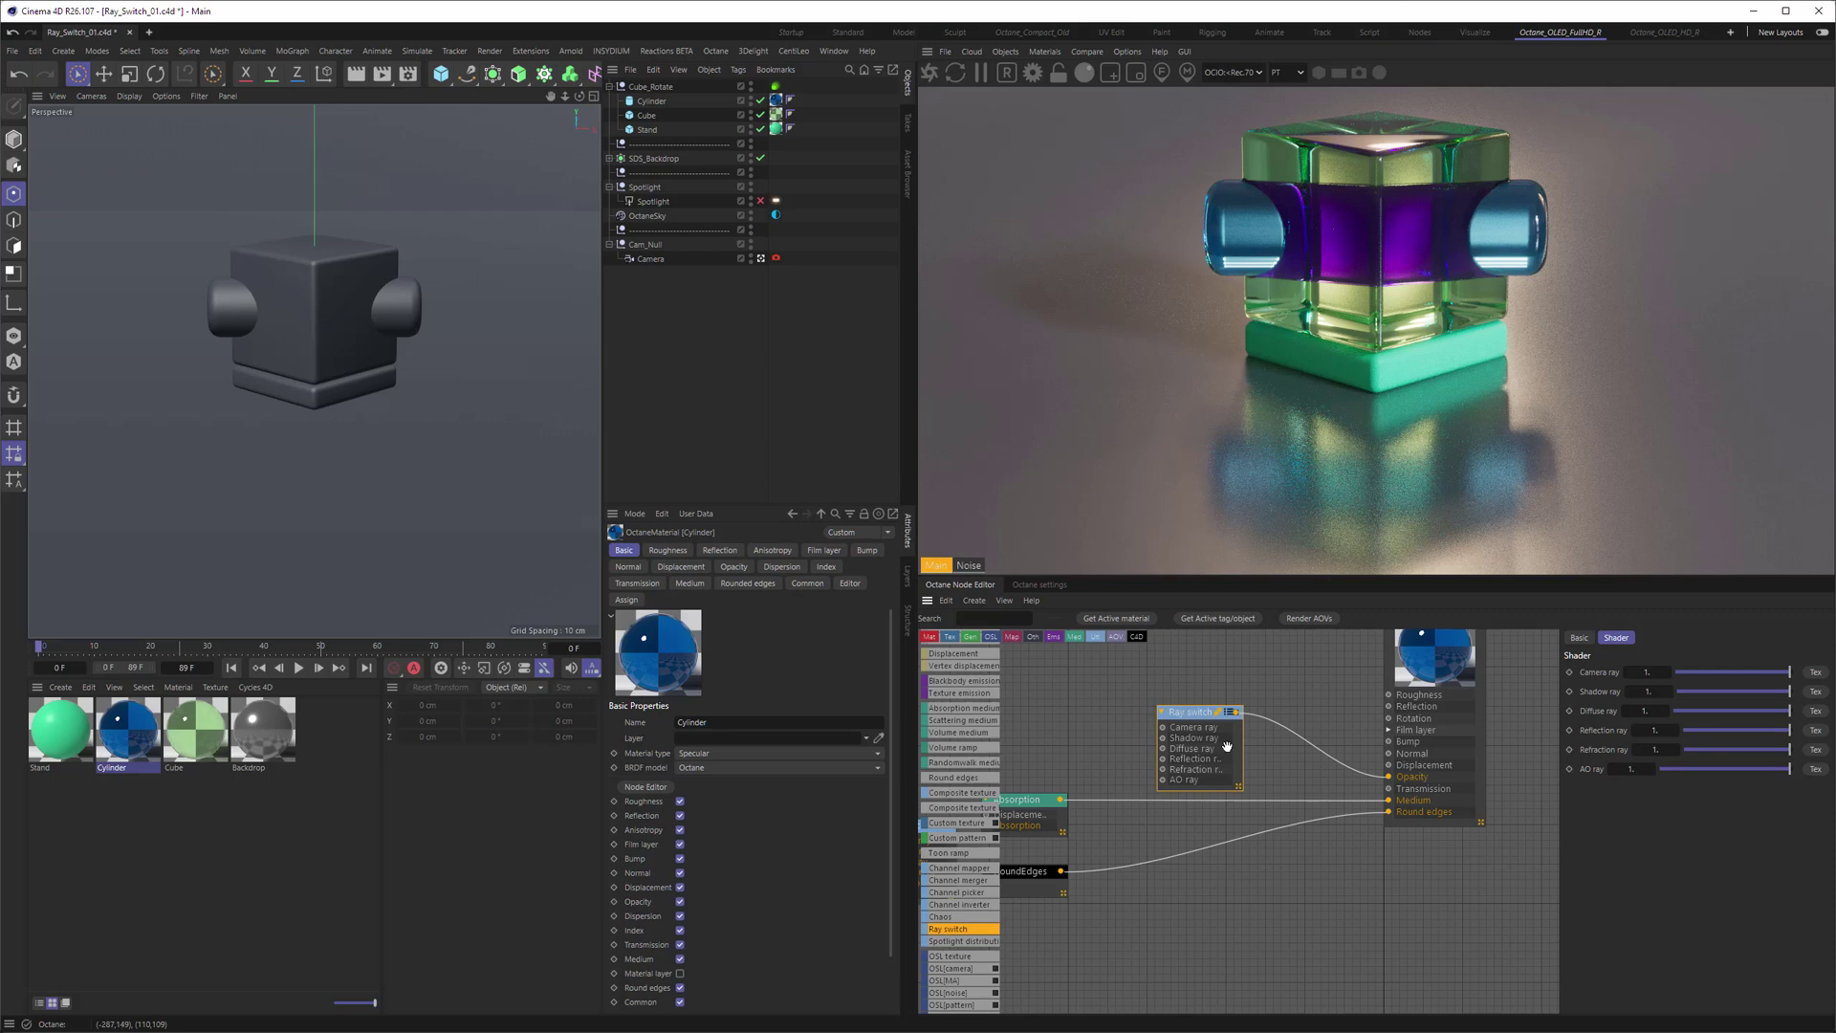
- Set the Ray switch's Reflection ray and Shadow ray values to 0
click(1652, 730)
text(0)
key(Return)
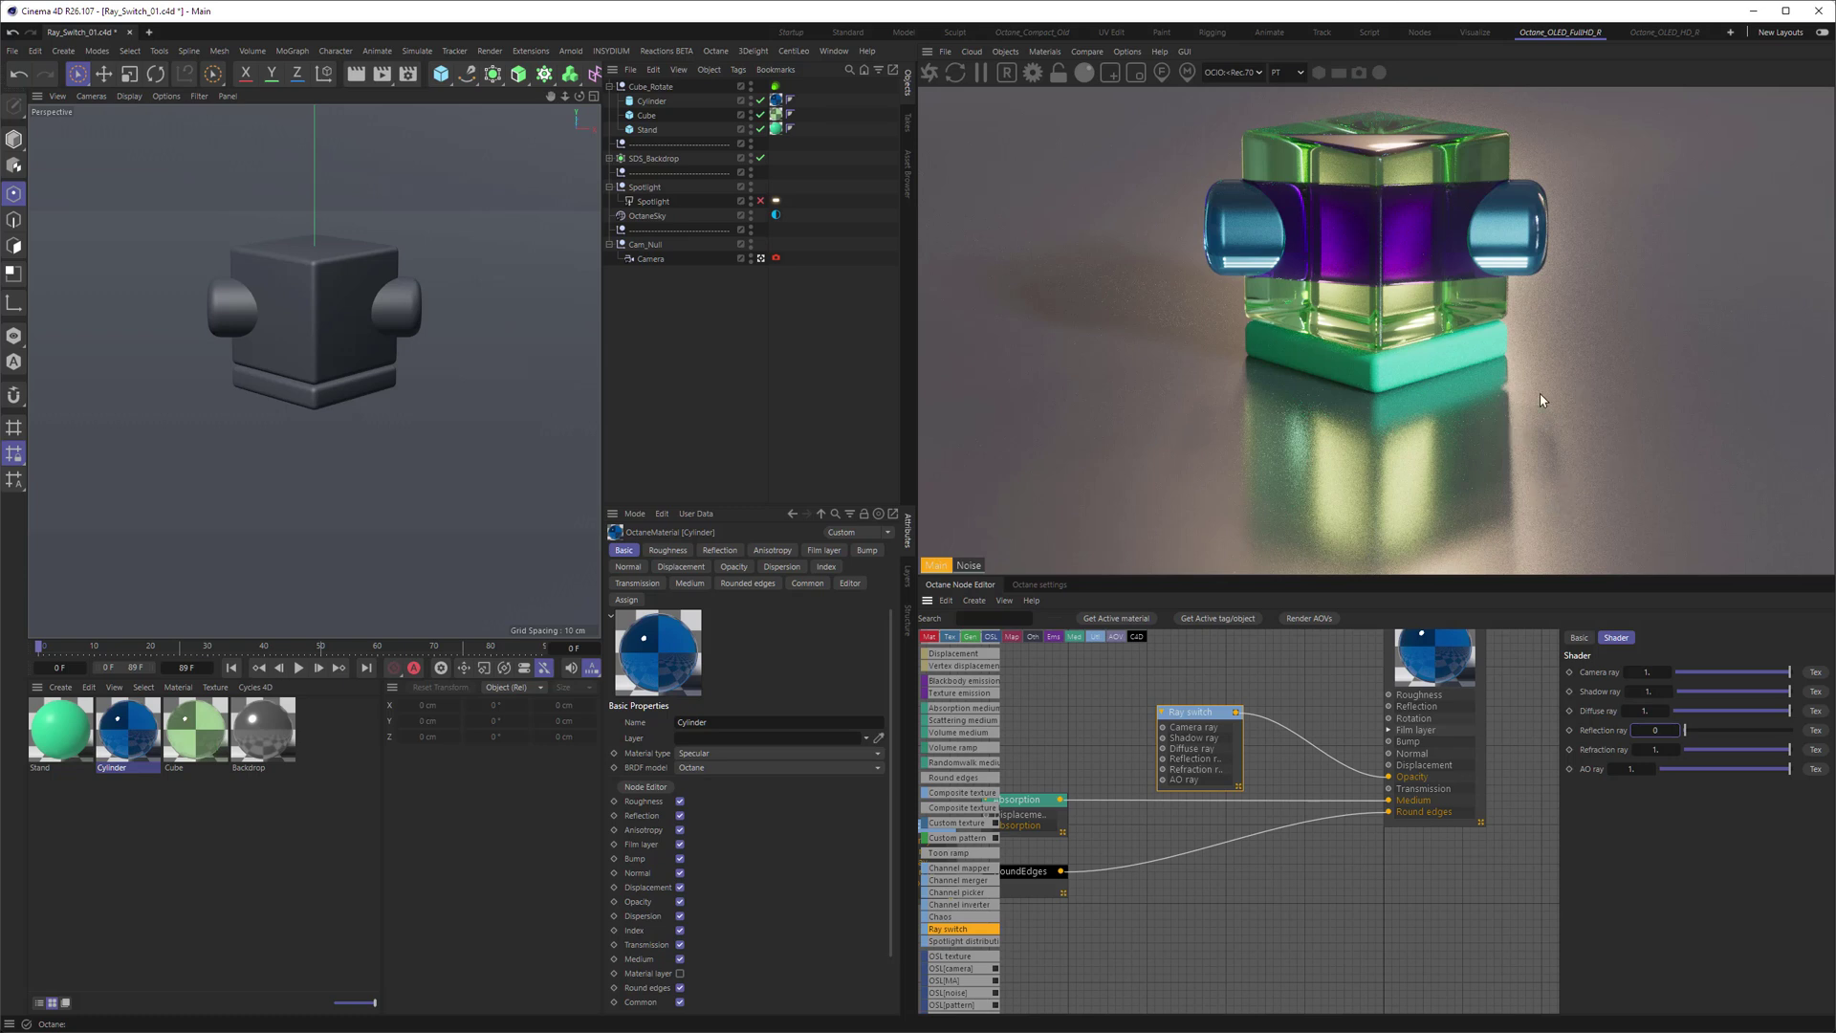
click(1643, 693)
text(0)
key(Return)
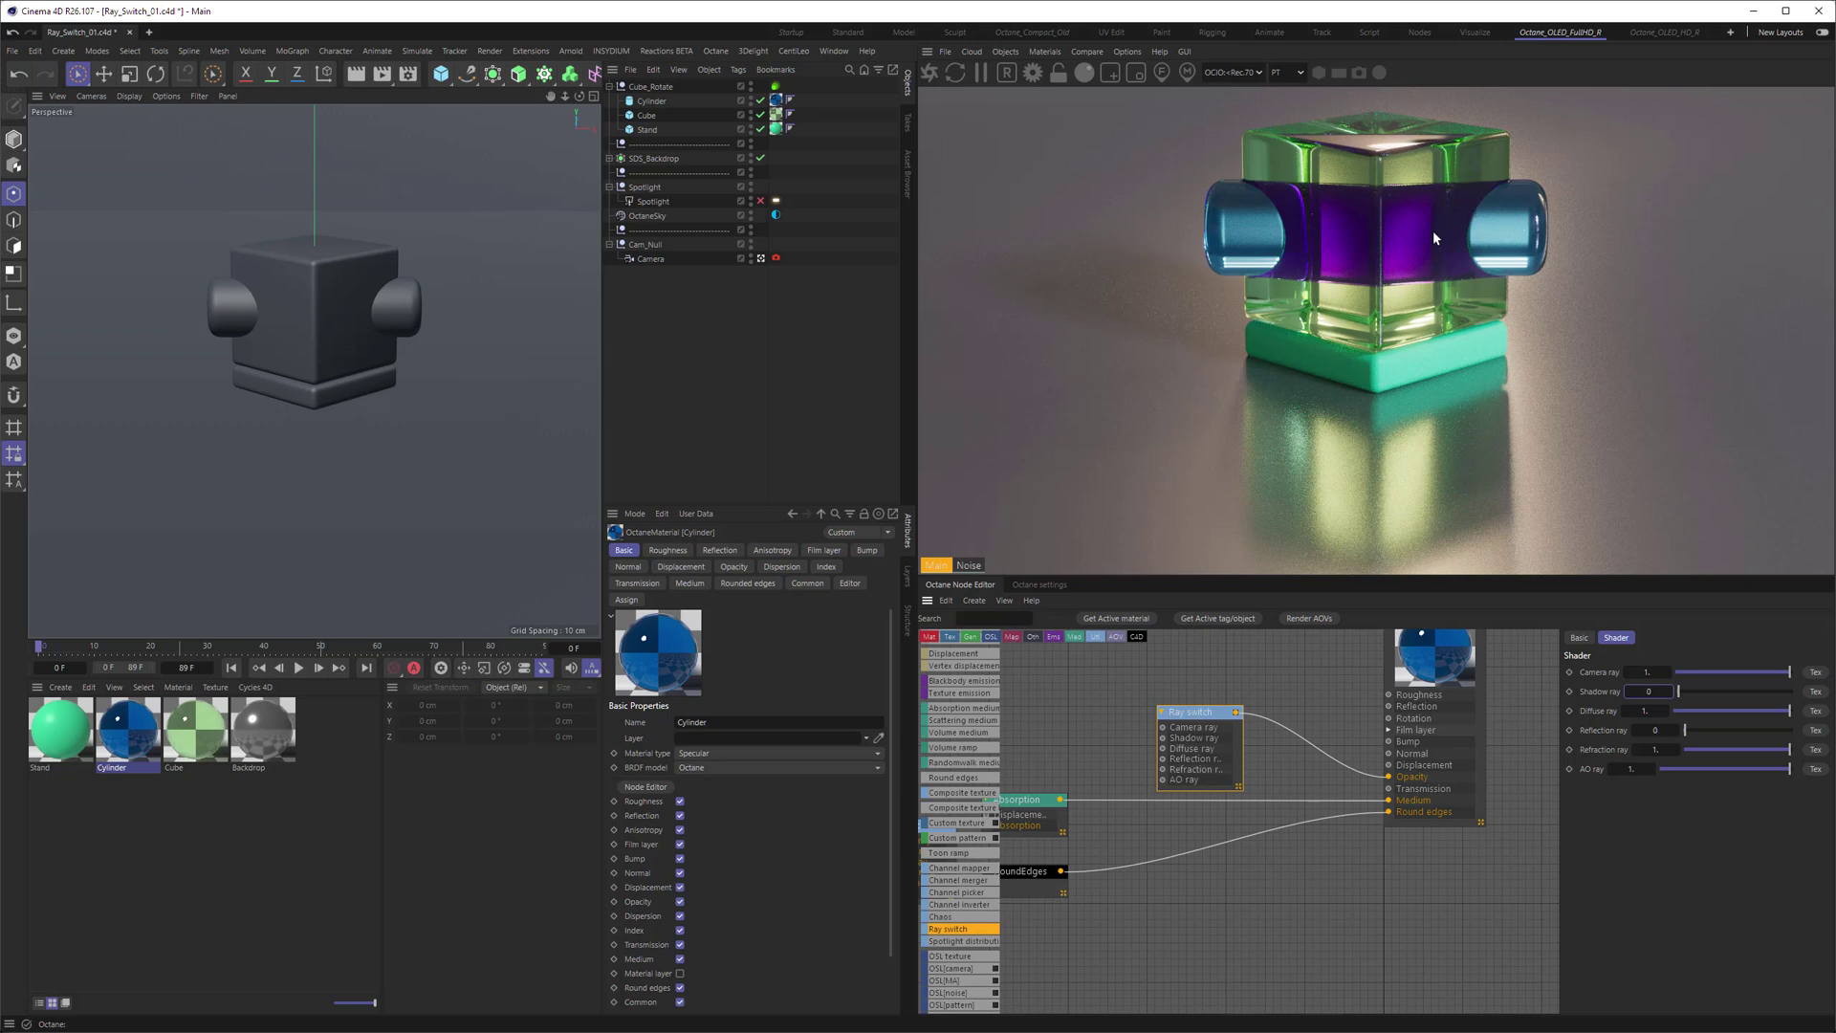
drag(1169, 716, 1157, 676)
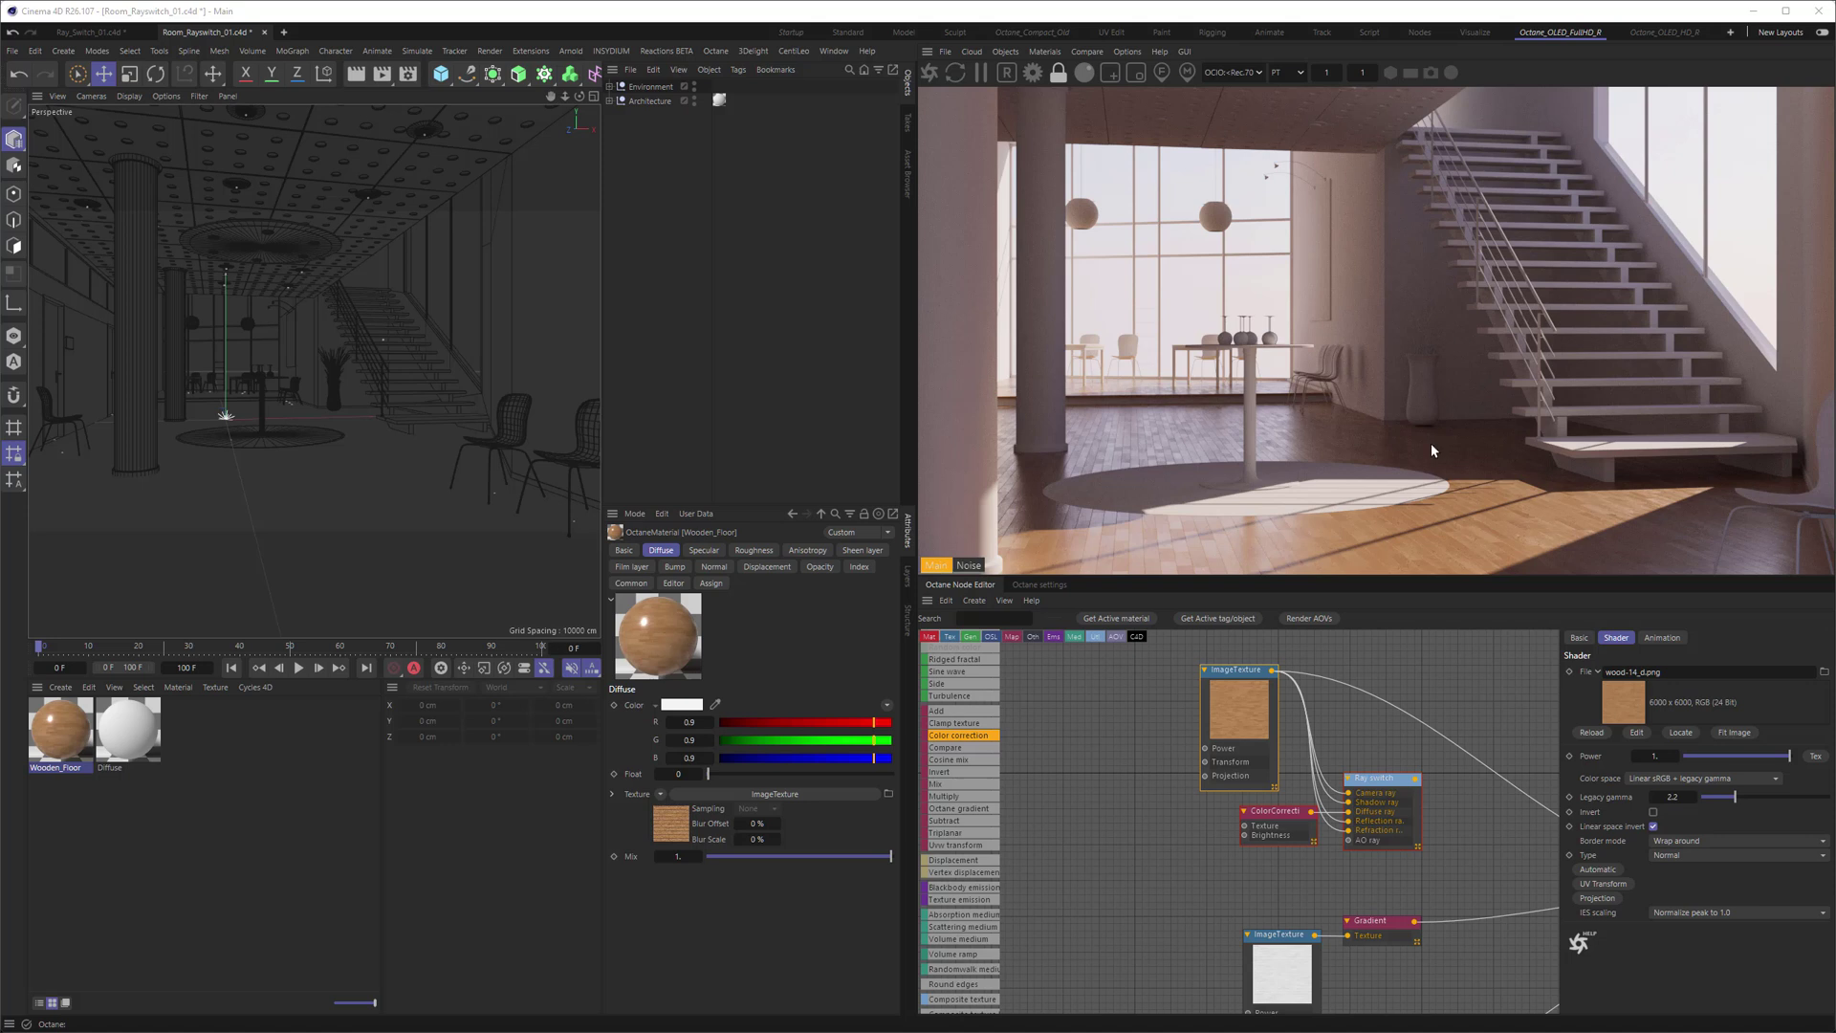
- Wire the wood ImageTexture into ColorCorrect's Texture input
middle_drag(1322, 725, 1353, 704)
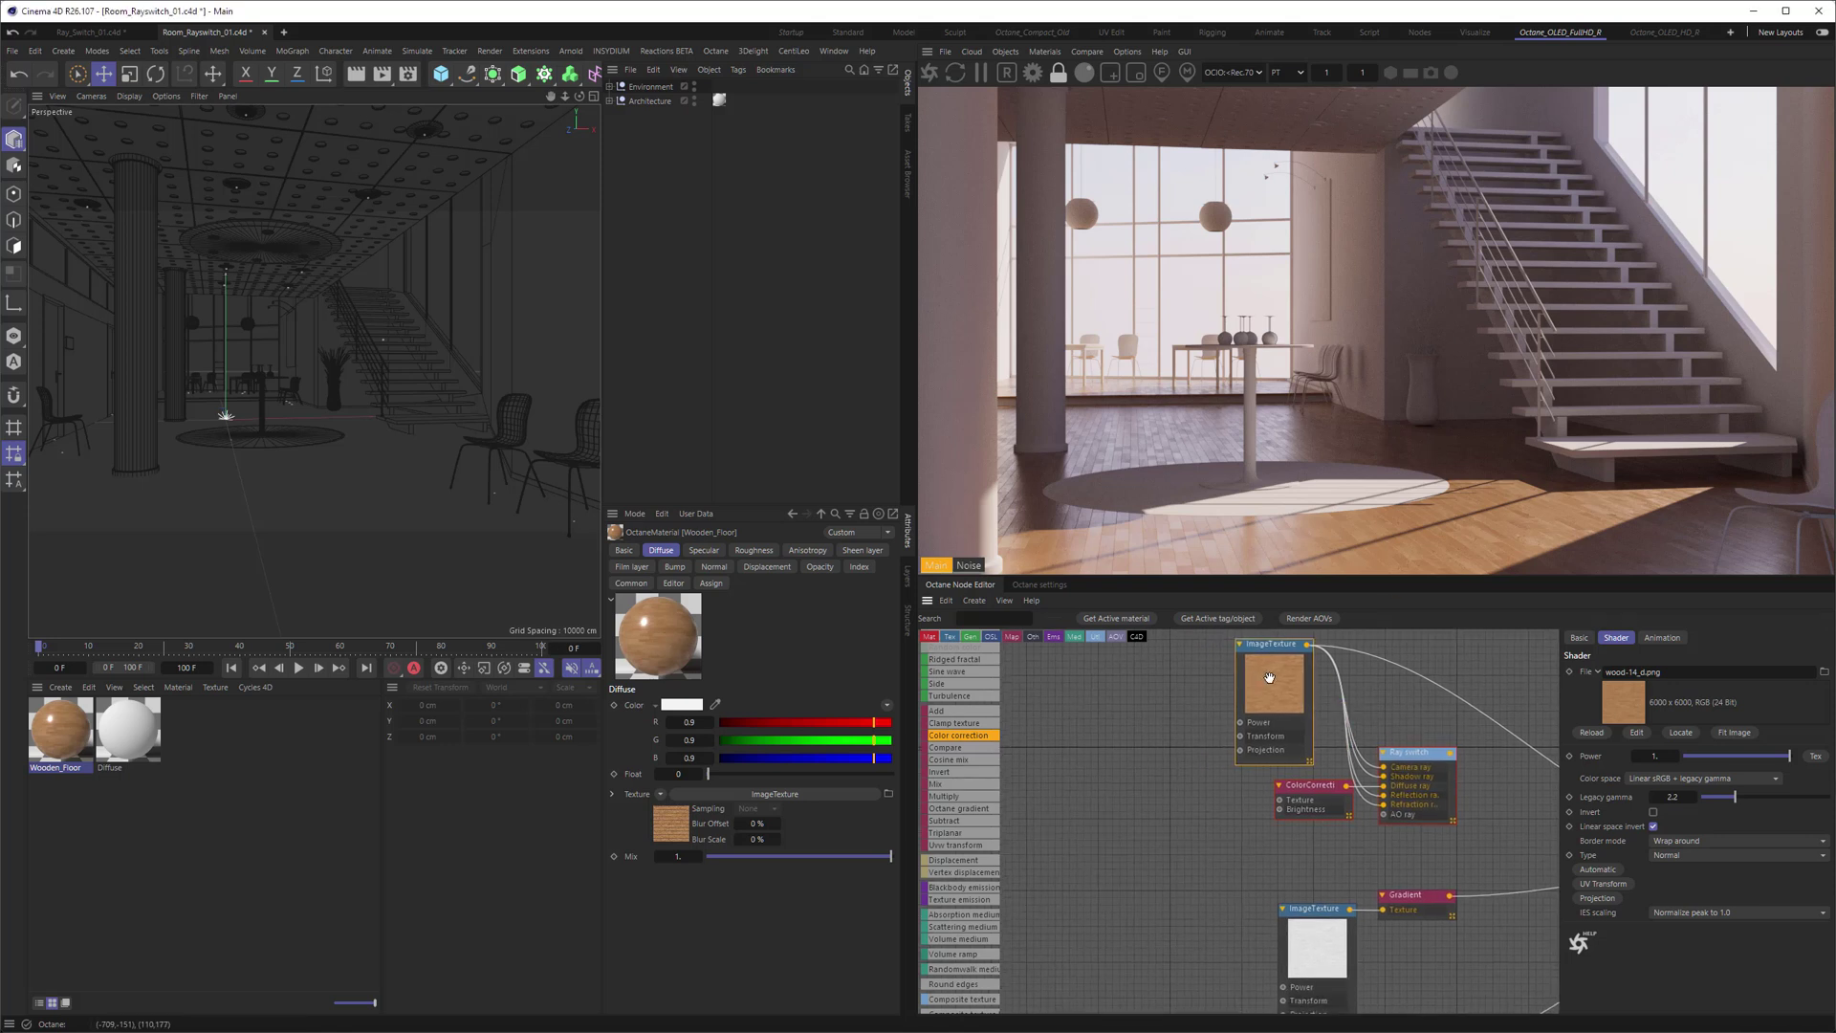
drag(1268, 681, 1199, 786)
middle_drag(1262, 721, 1163, 700)
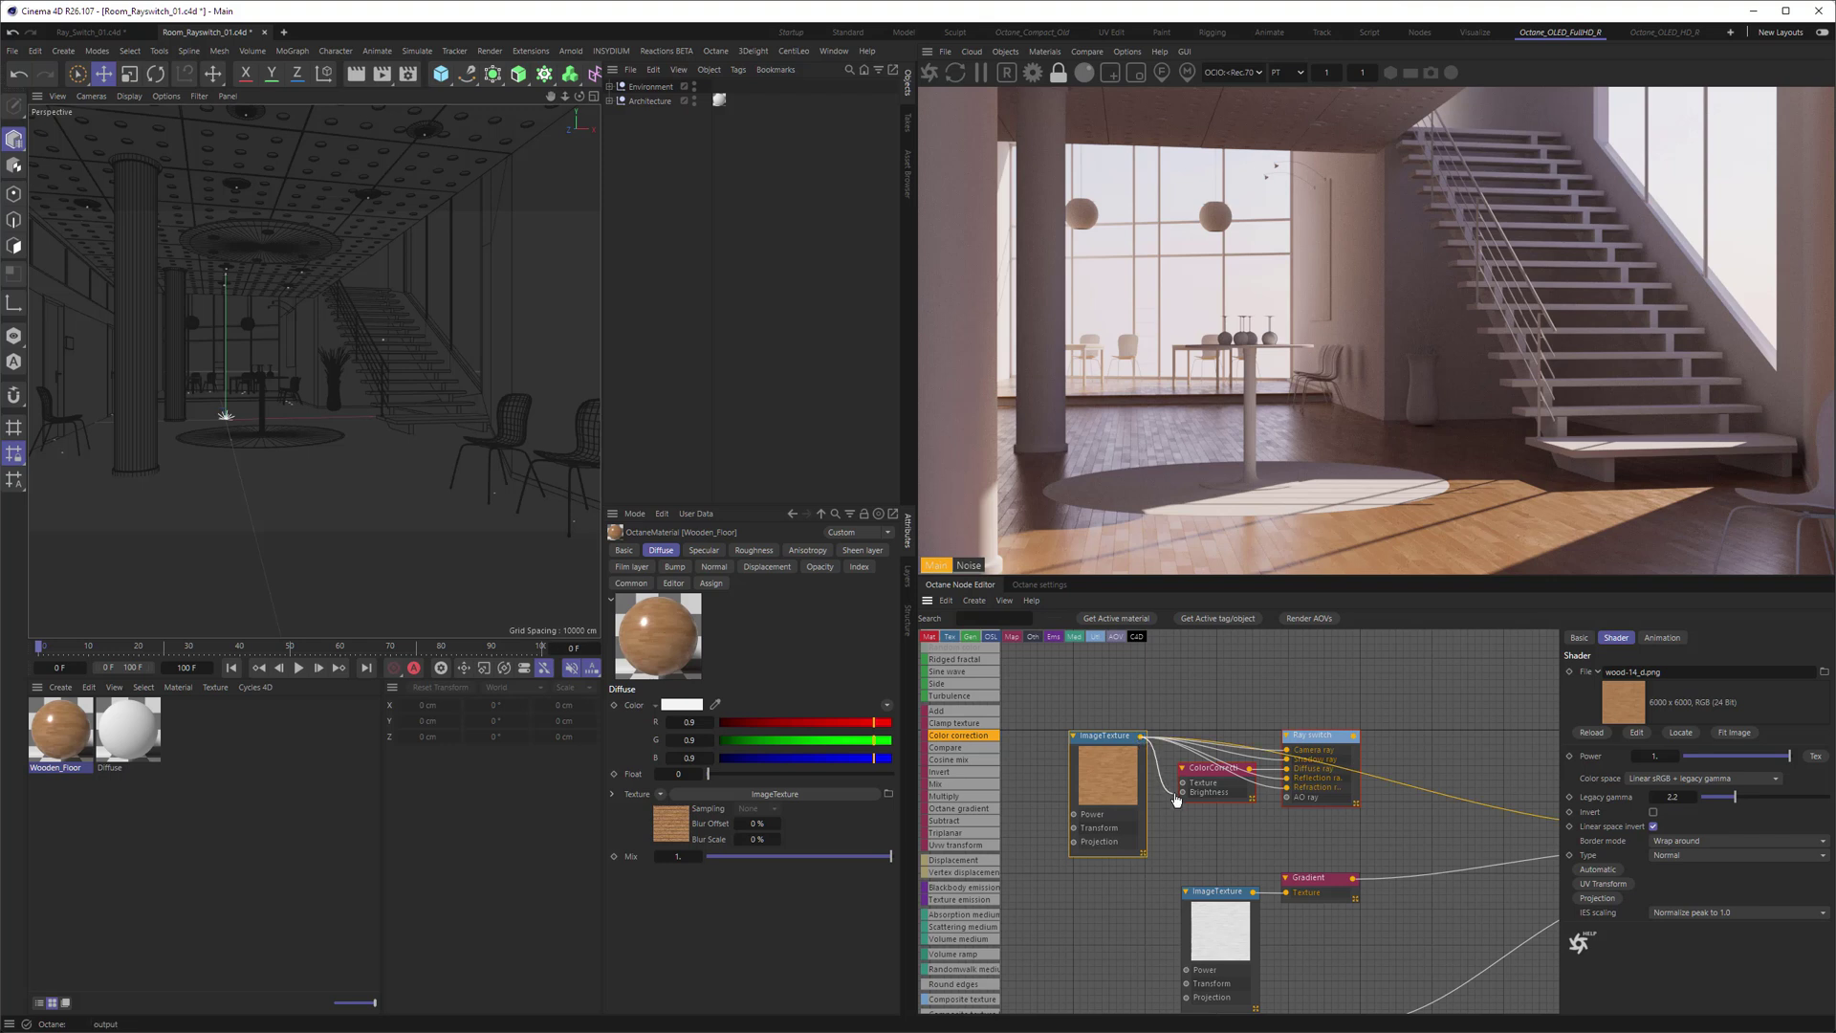
drag(1176, 800, 1184, 783)
- Connect the Ray switch output to Wooden_Floor's Diffuse input
middle_drag(1318, 765, 1187, 730)
drag(1224, 700, 1525, 797)
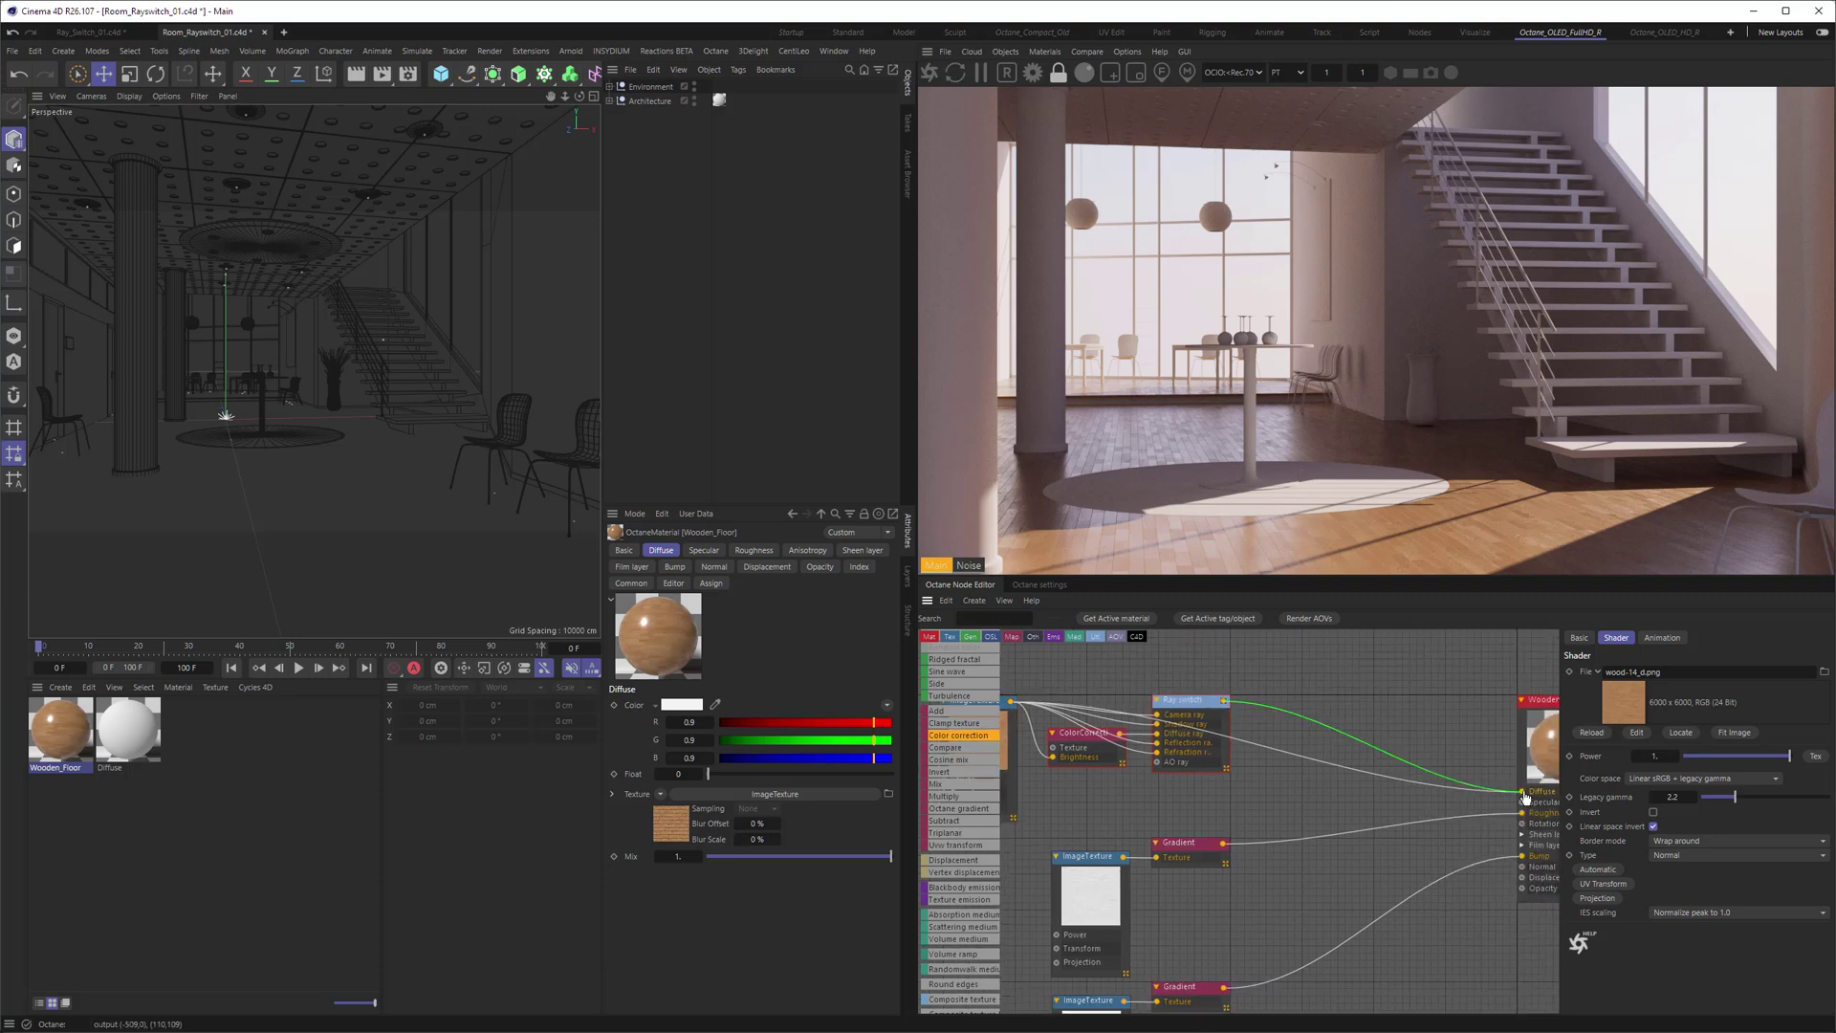
middle_drag(1128, 794, 1247, 800)
click(1203, 740)
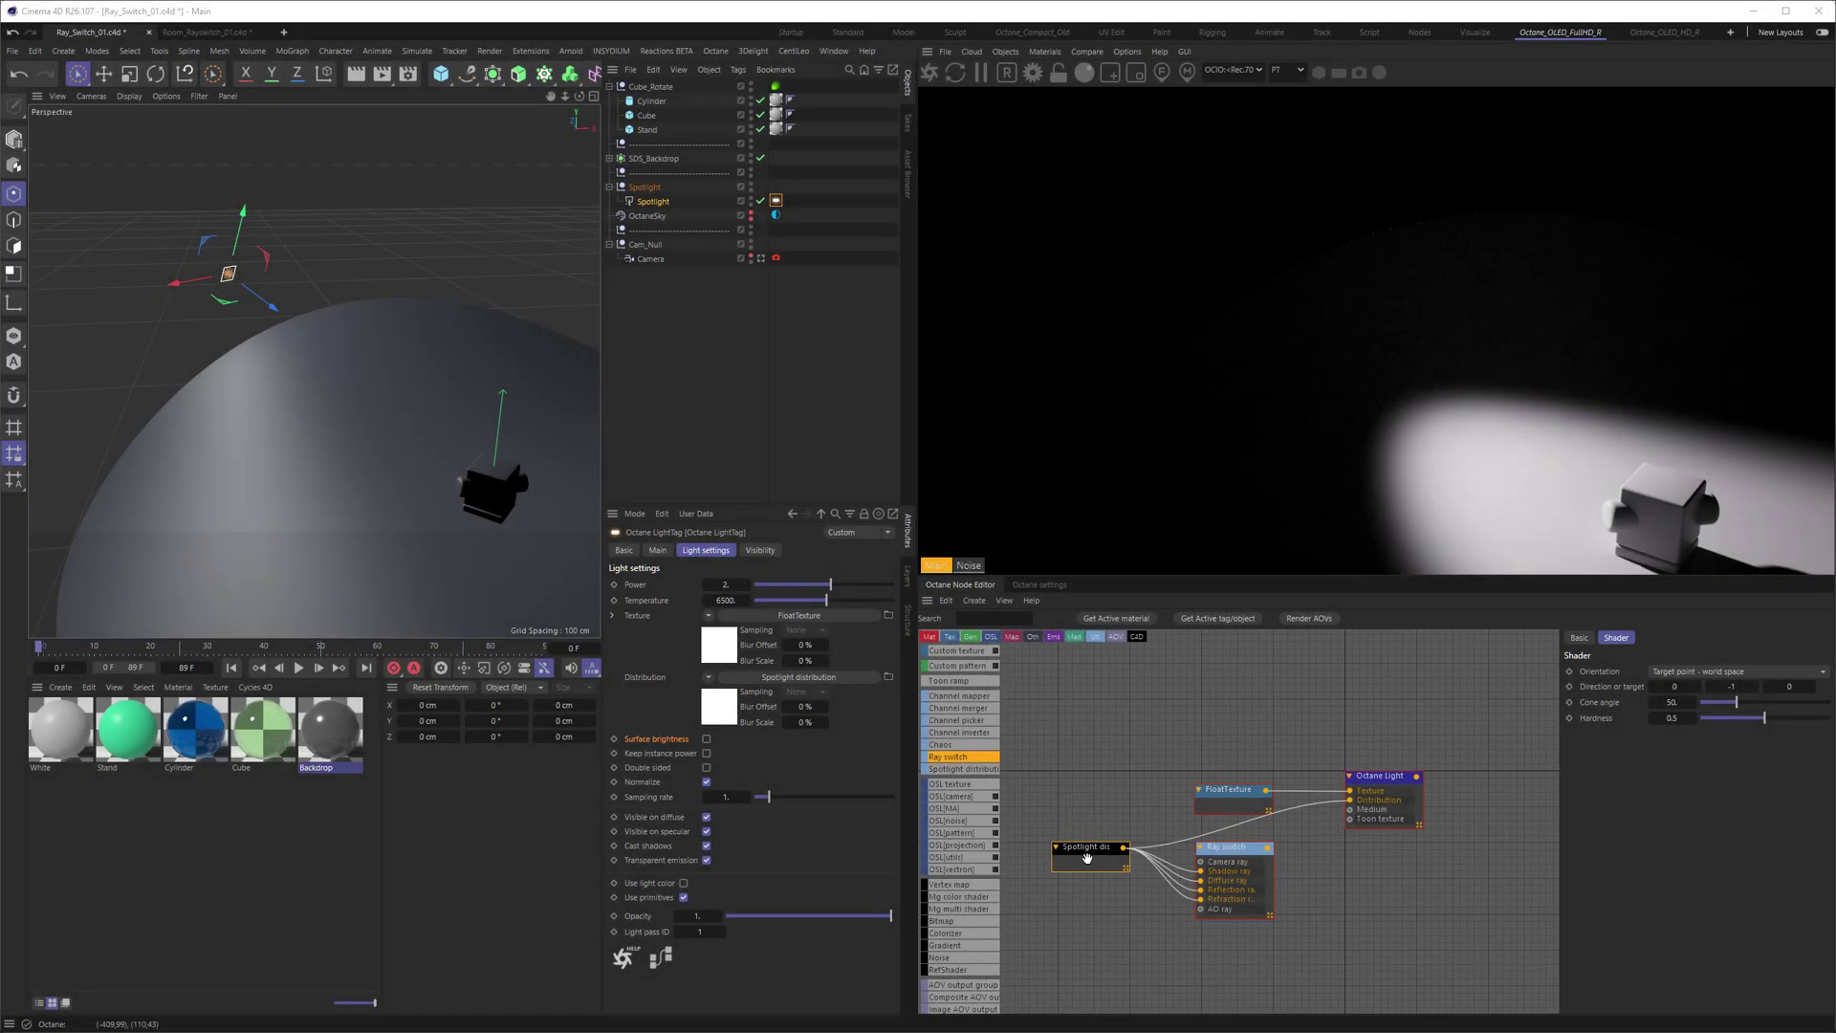
- Connect Ray switch's output to the Octane Light node's Distribution input
alt+right_drag(358, 425, 274, 353)
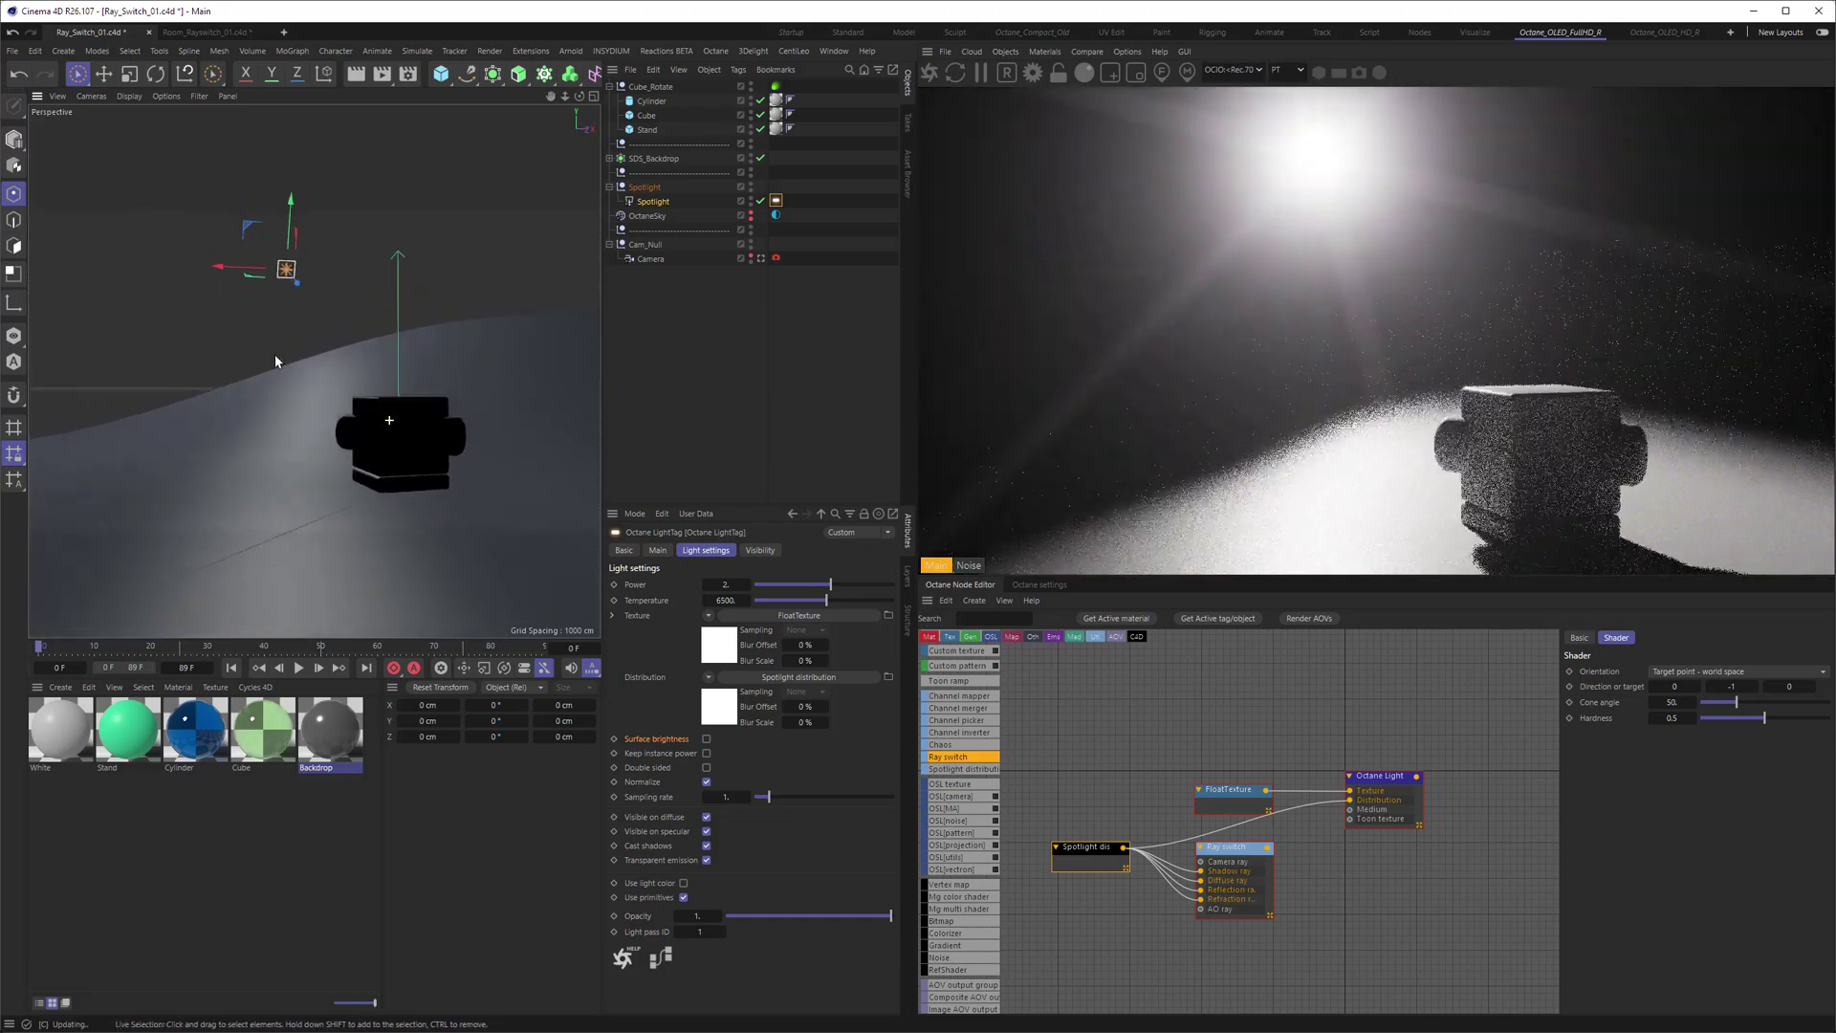
alt+drag(250, 353, 266, 359)
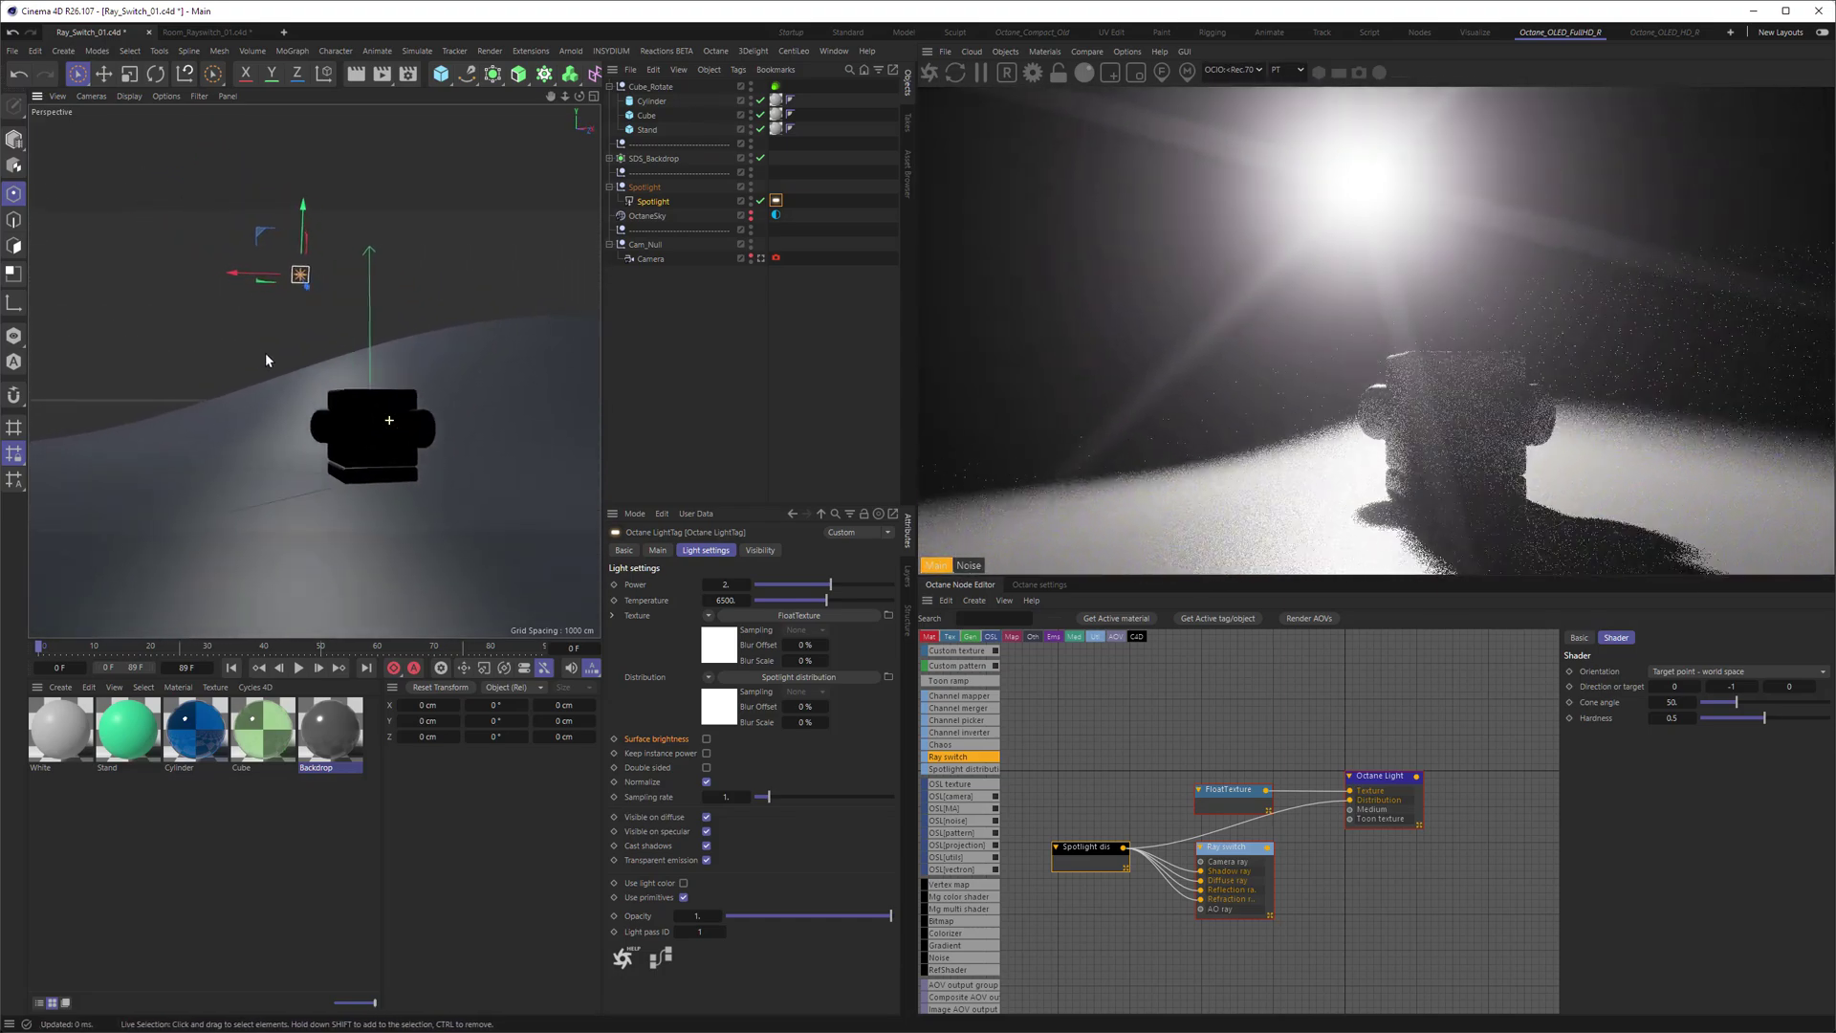
alt+right_drag(266, 359, 364, 459)
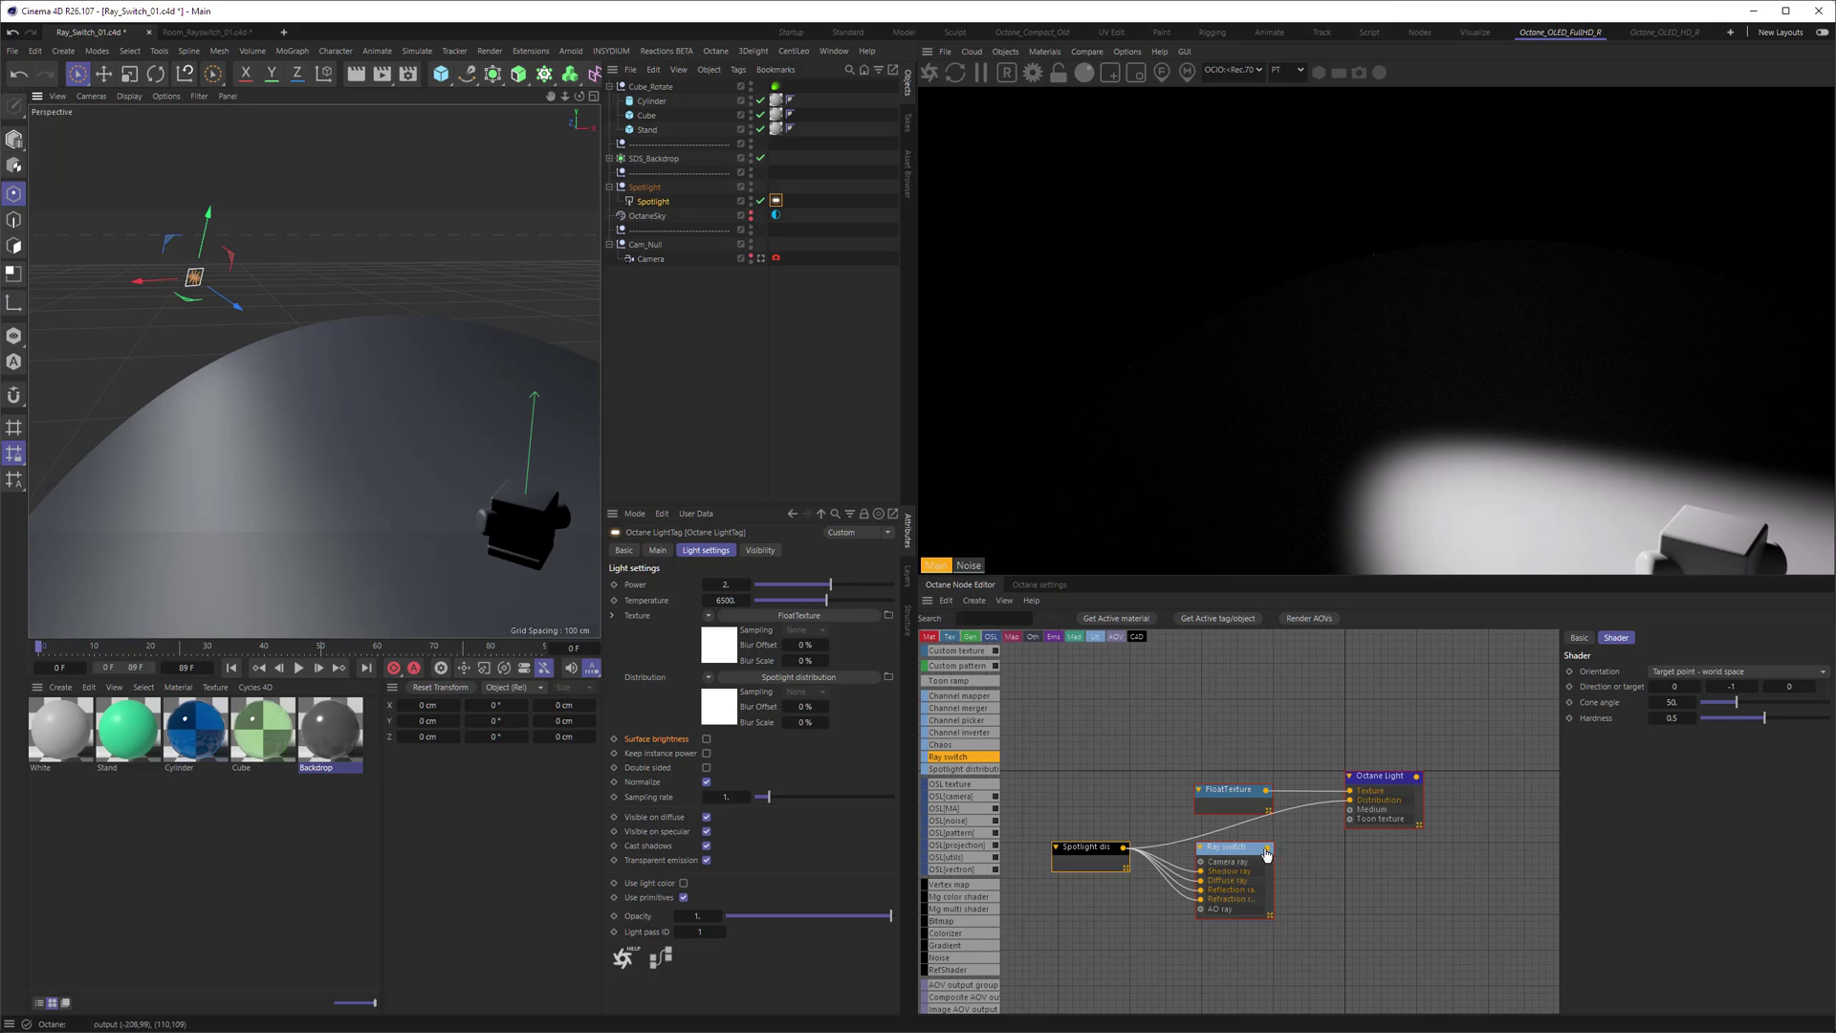
drag(1267, 849, 1351, 799)
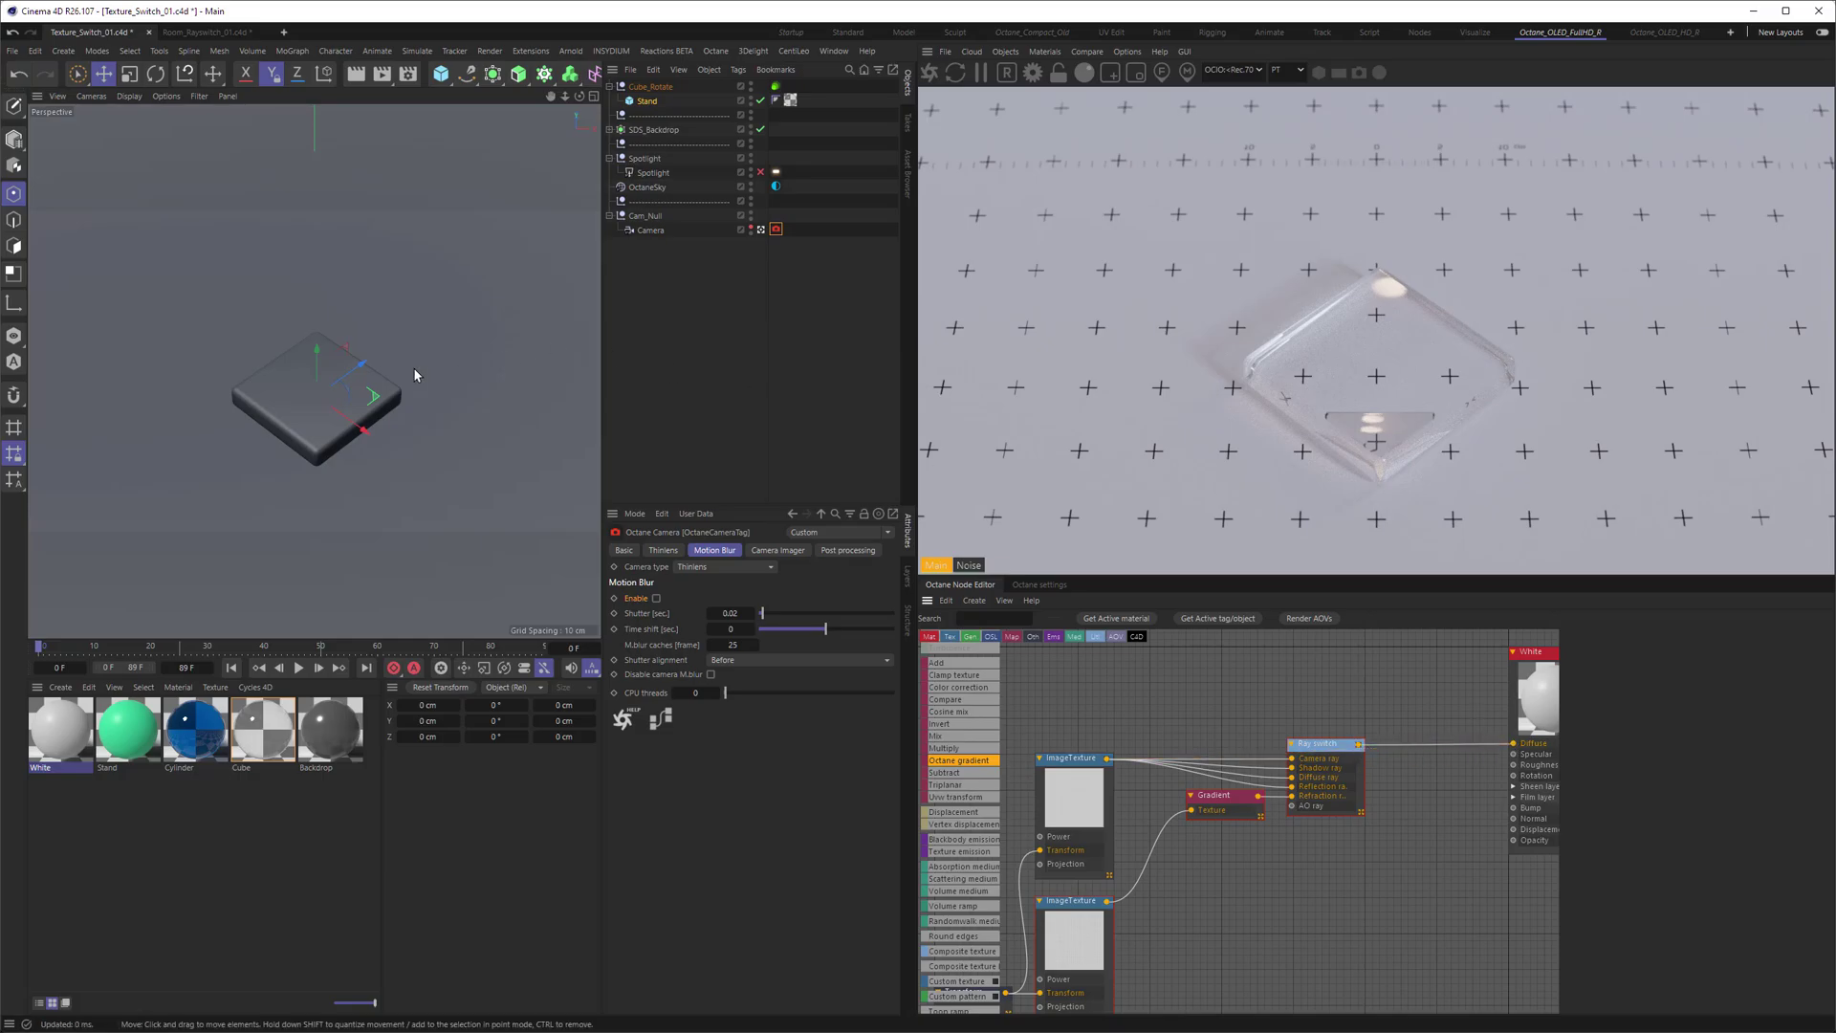
- Slide the Stand glass slab back and forth along its axis over the crosses backdrop
mouse_move(374, 401)
mouse_down()
mouse_move(448, 433)
mouse_move(284, 344)
mouse_move(301, 392)
mouse_move(388, 397)
mouse_move(378, 369)
mouse_move(346, 375)
mouse_move(377, 398)
mouse_up()
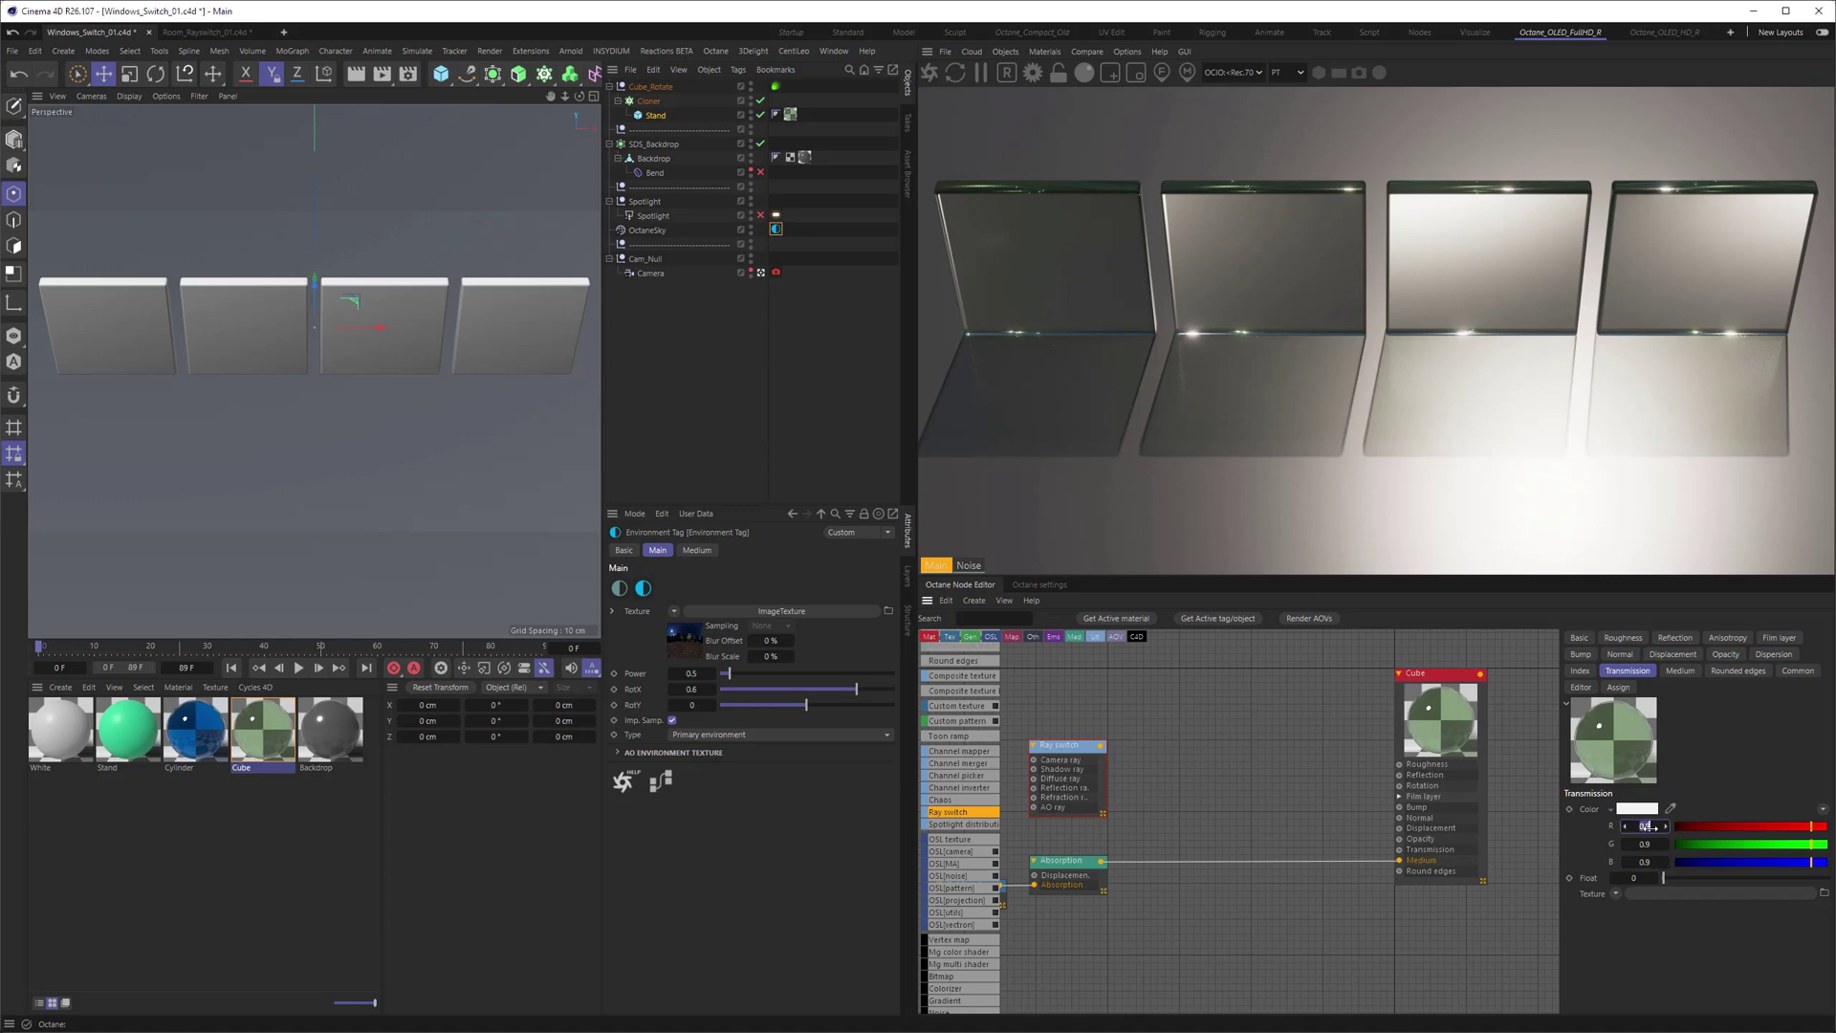
- Raise the Cube material's Transmission Color R, G and B values from 0.9 to 1
drag(1648, 826, 1649, 826)
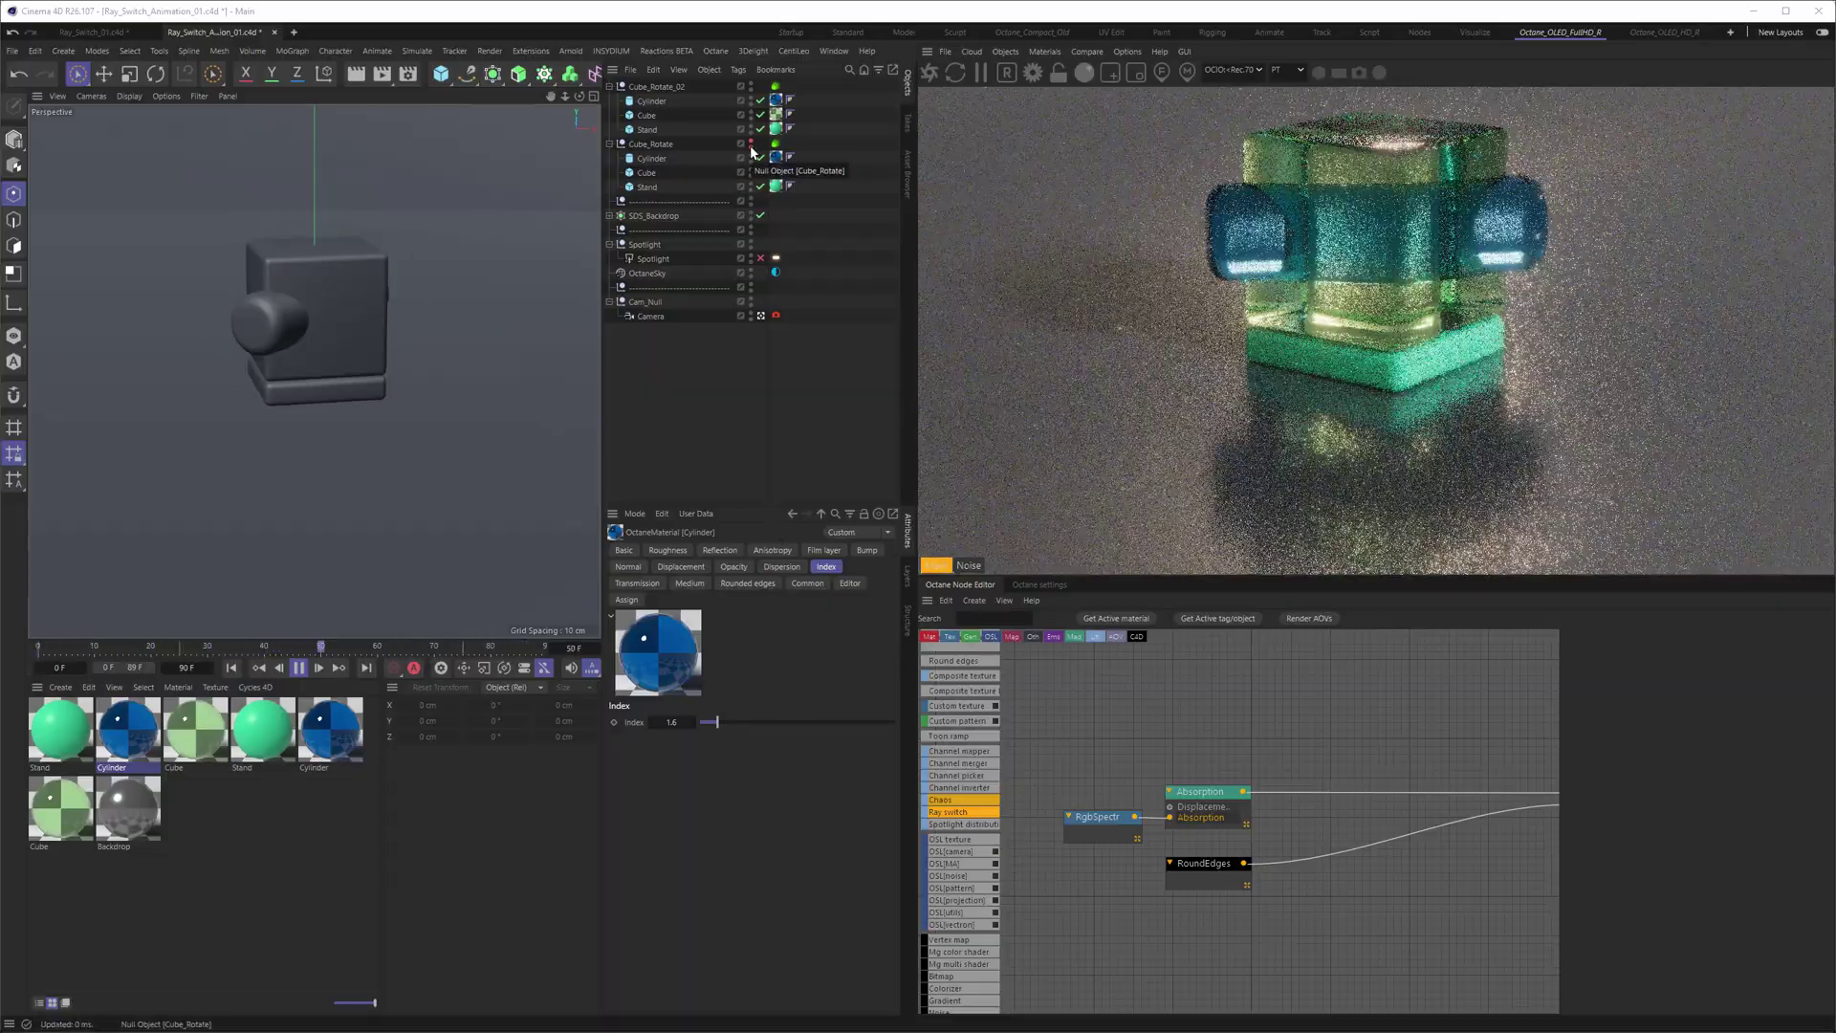
- Turn off Cube_Rotate_02's render visibility, then zoom the viewport in and out to inspect
click(751, 87)
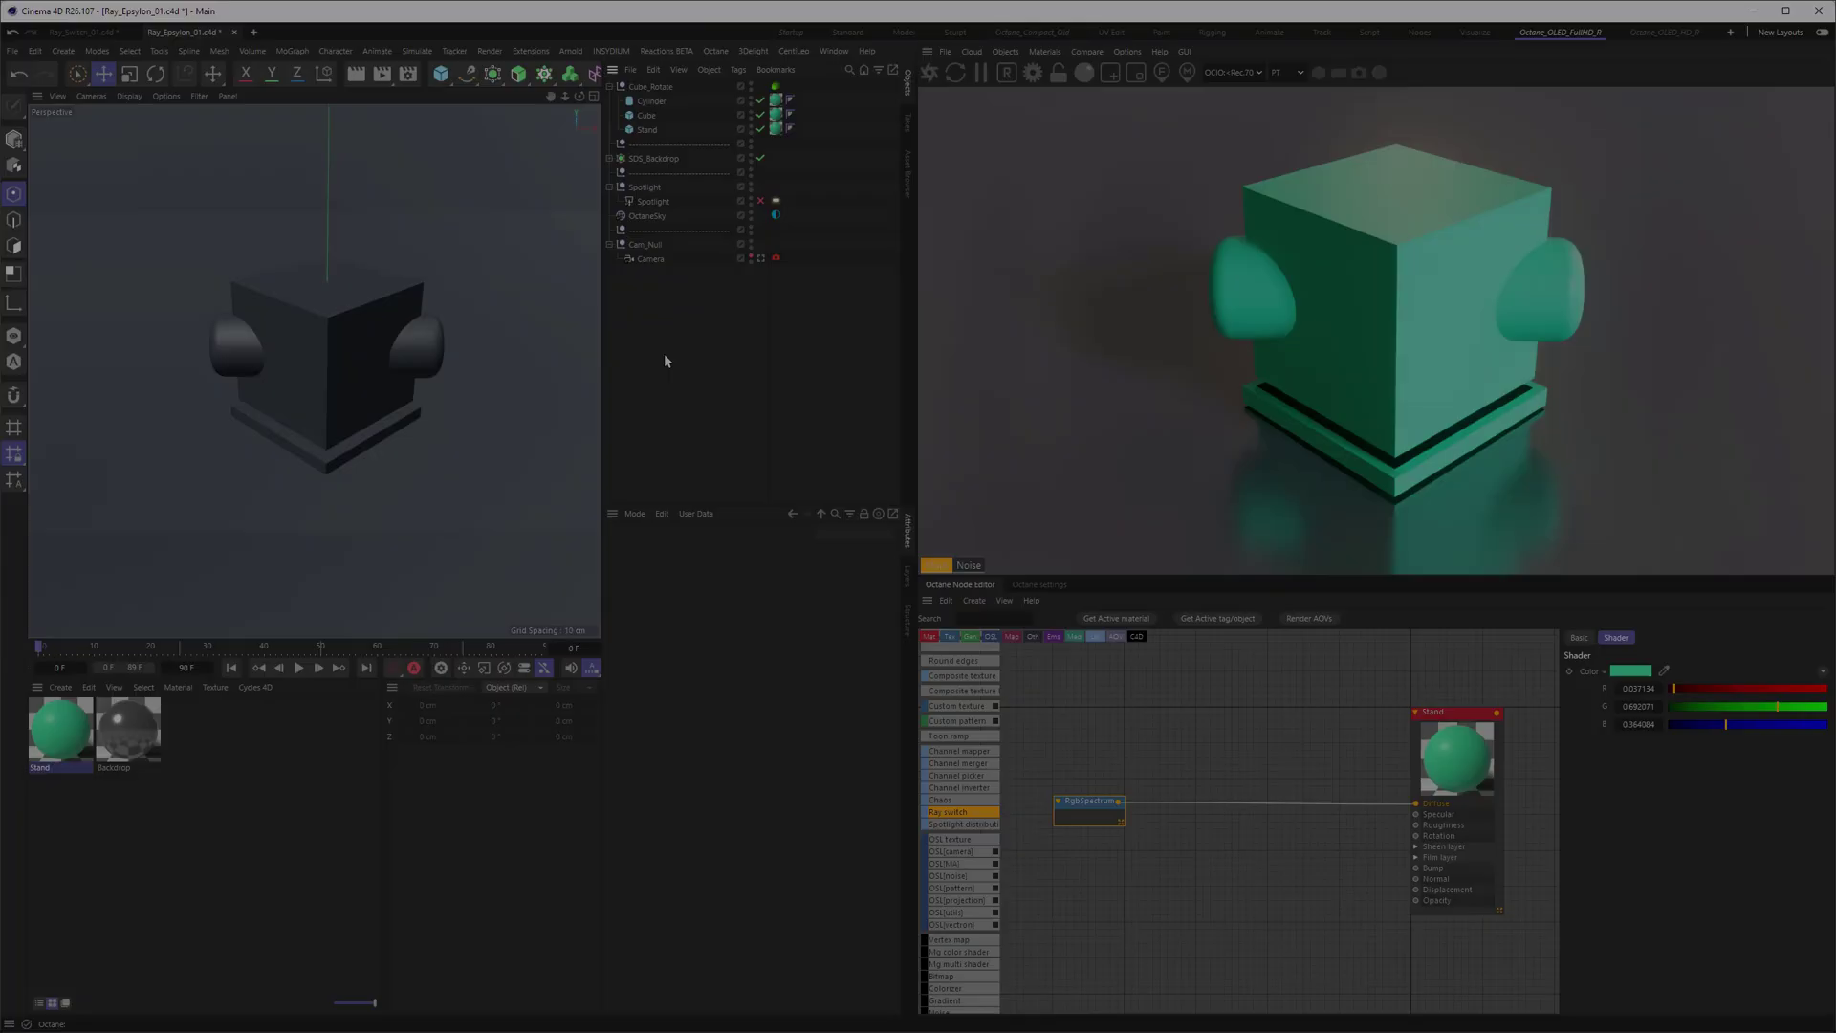
scroll(338, 461, up, 5)
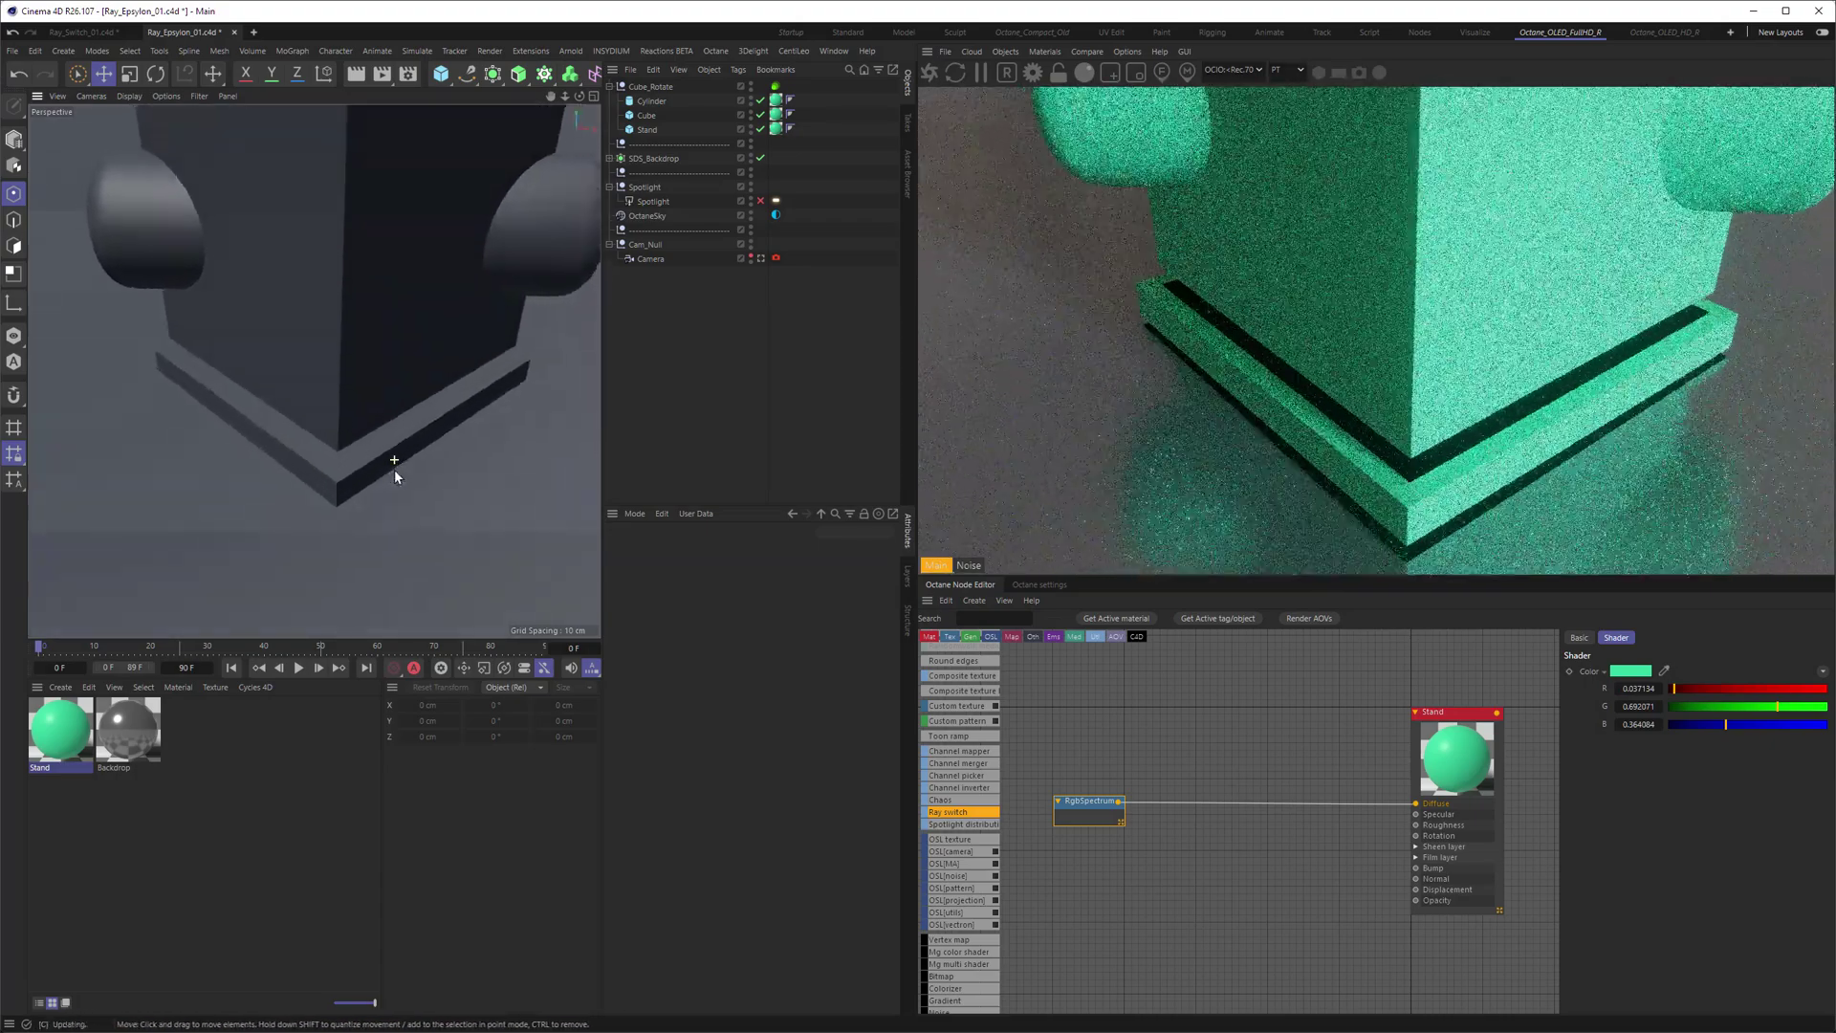
scroll(394, 468, down, 5)
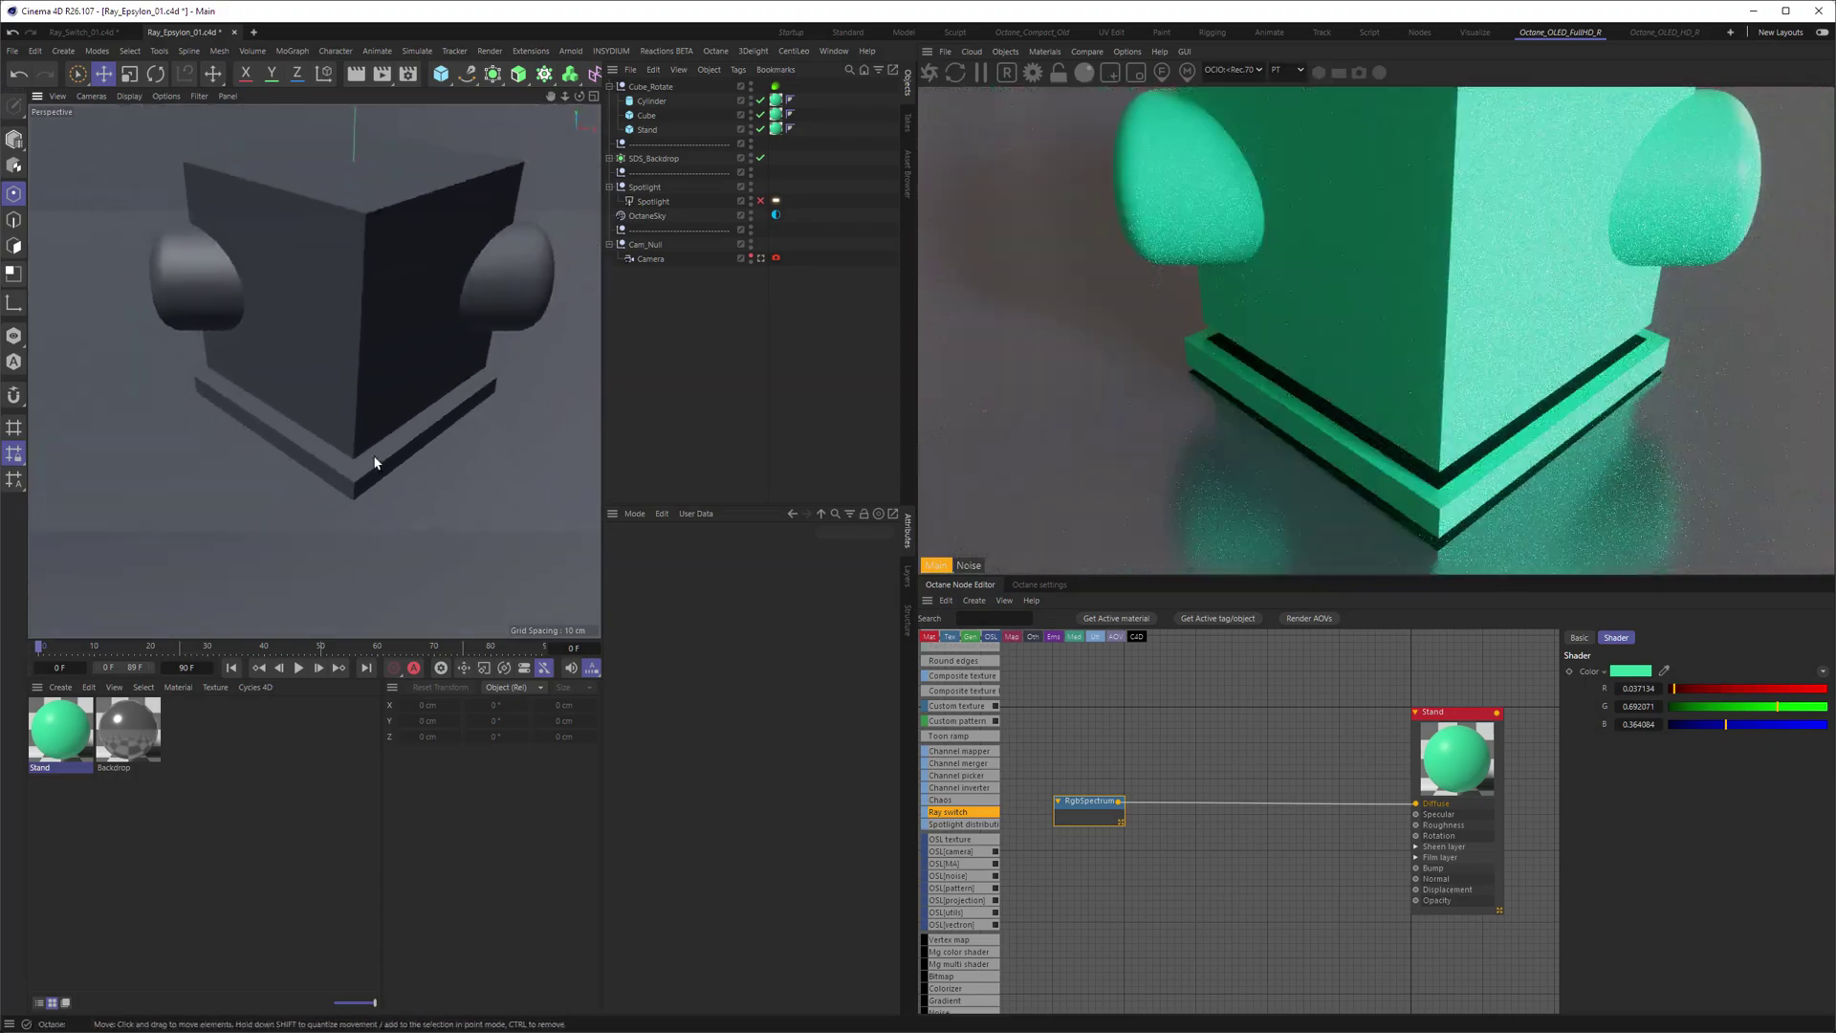
scroll(325, 453, up, 2)
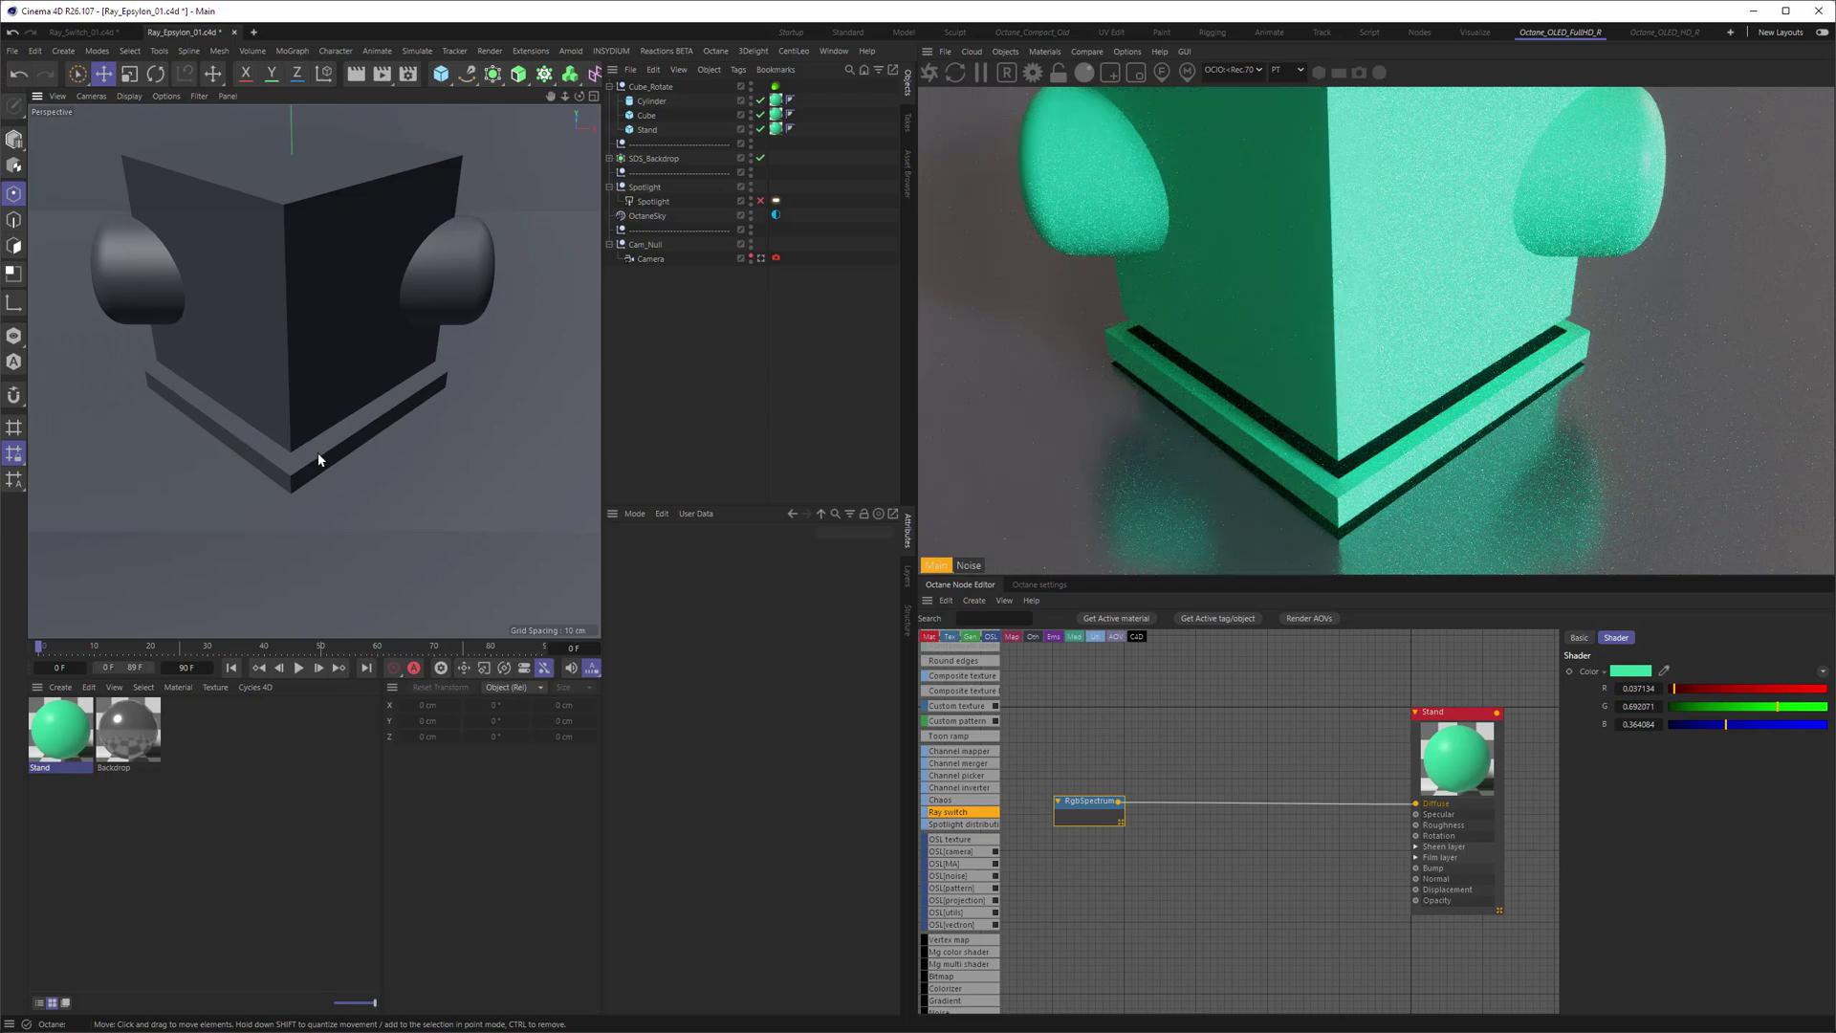
scroll(323, 451, down, 2)
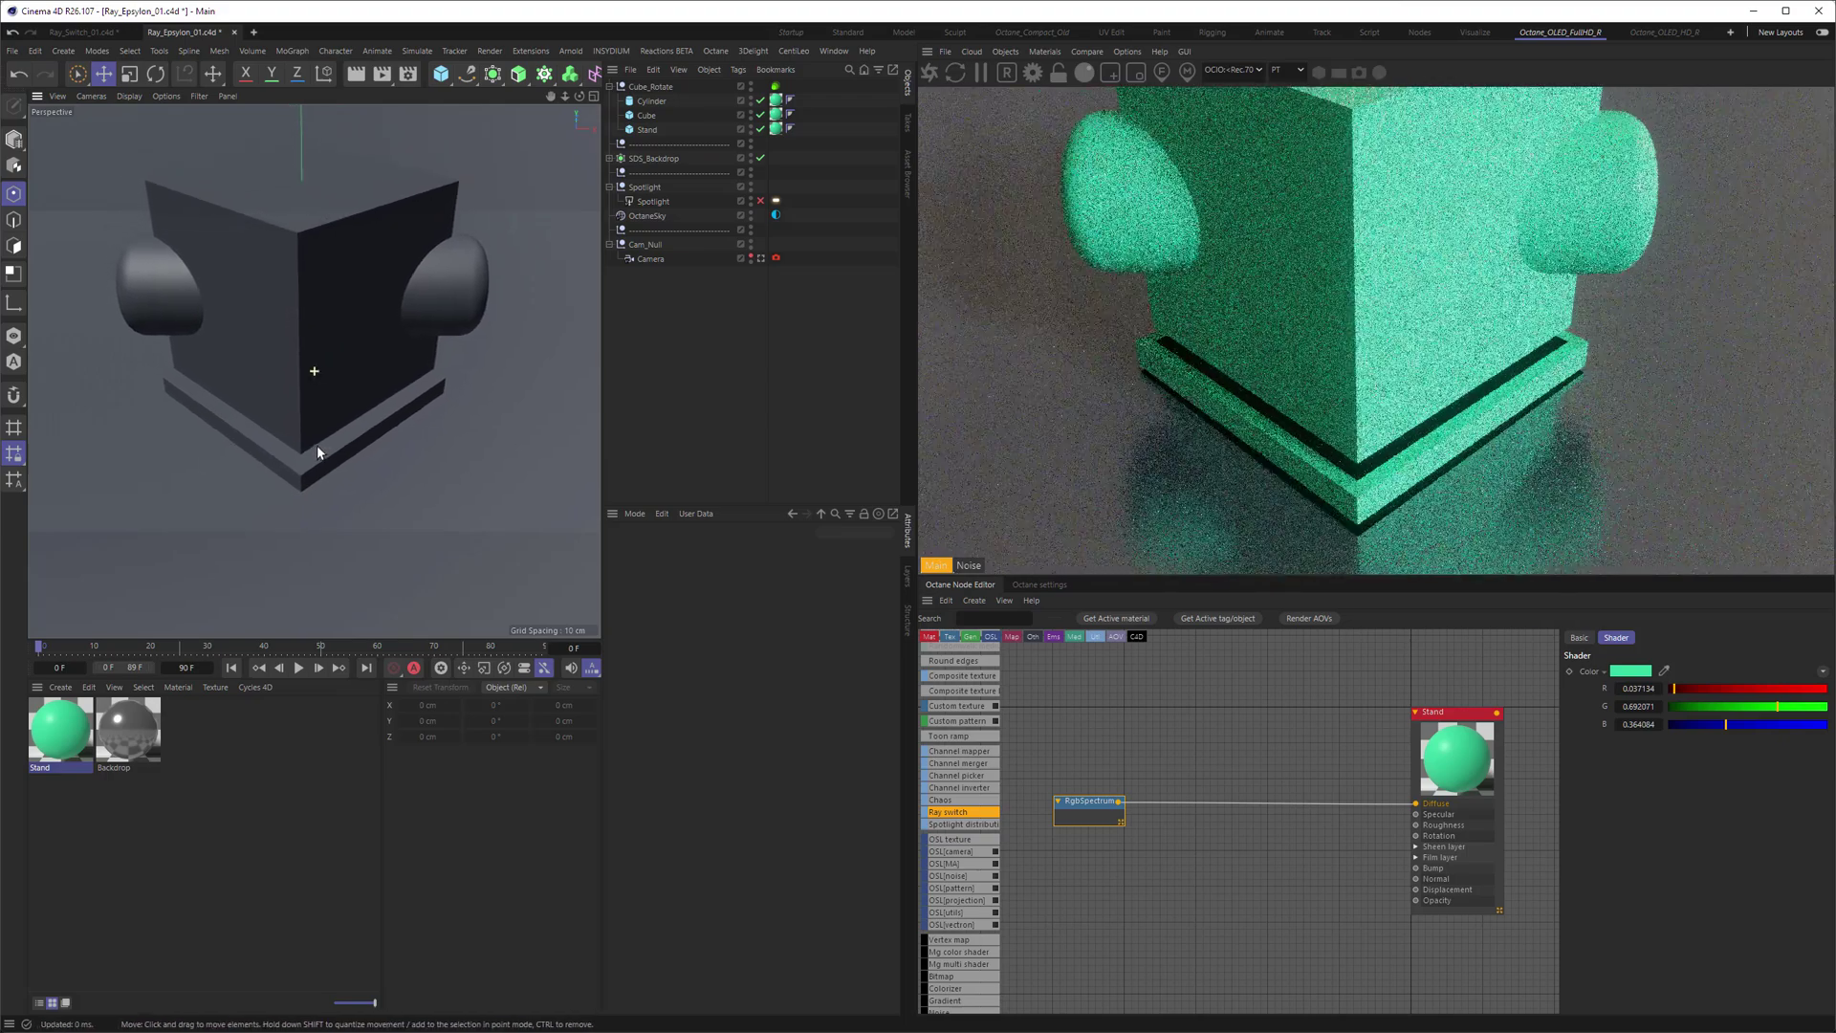